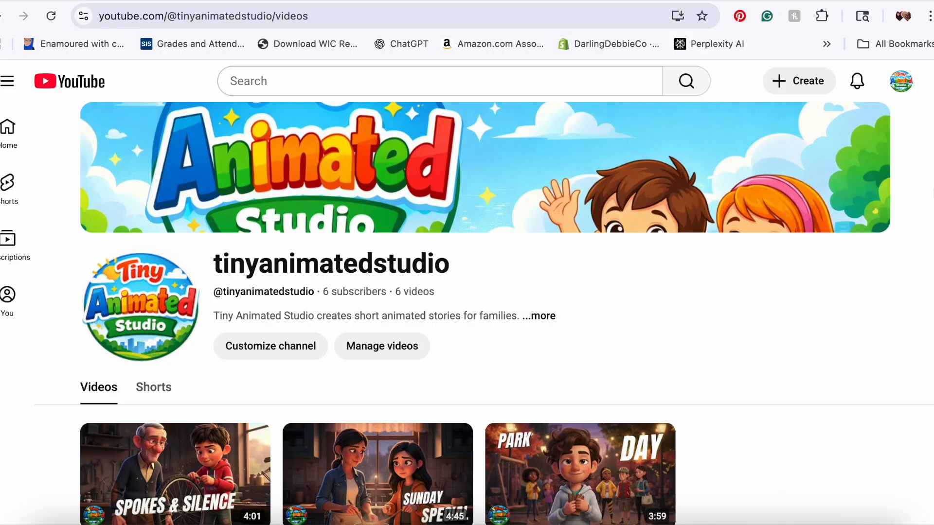
Step: Browse the channel's Videos and Shorts sections to view the published animated stories
{"action": "scroll", "coordinate": [485, 314], "scroll_direction": "down", "scroll_amount": 3}
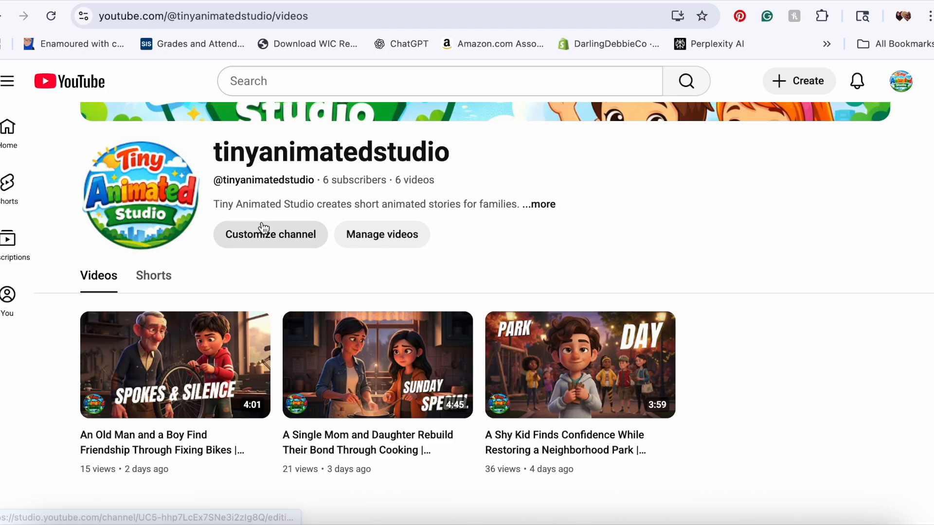
{"action": "left_click", "coordinate": [151, 278]}
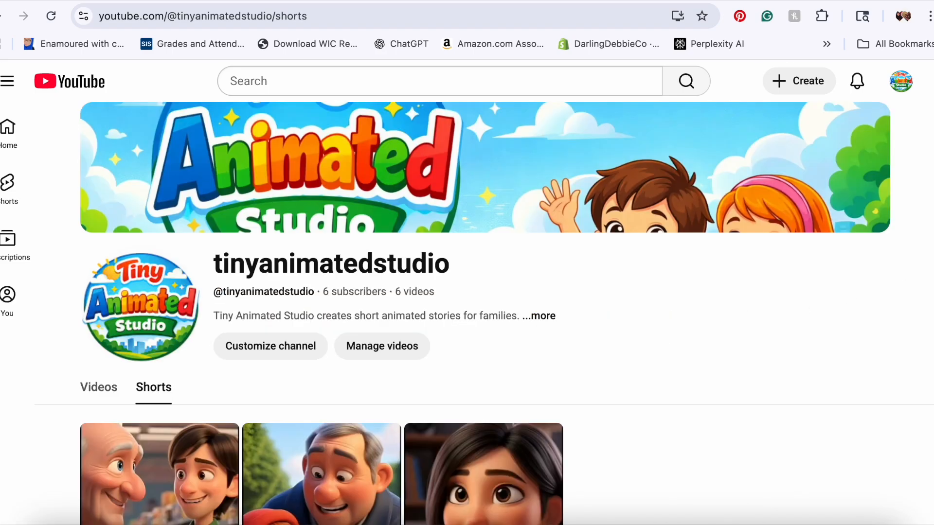
{"action": "scroll", "coordinate": [484, 314], "scroll_direction": "down", "scroll_amount": 3}
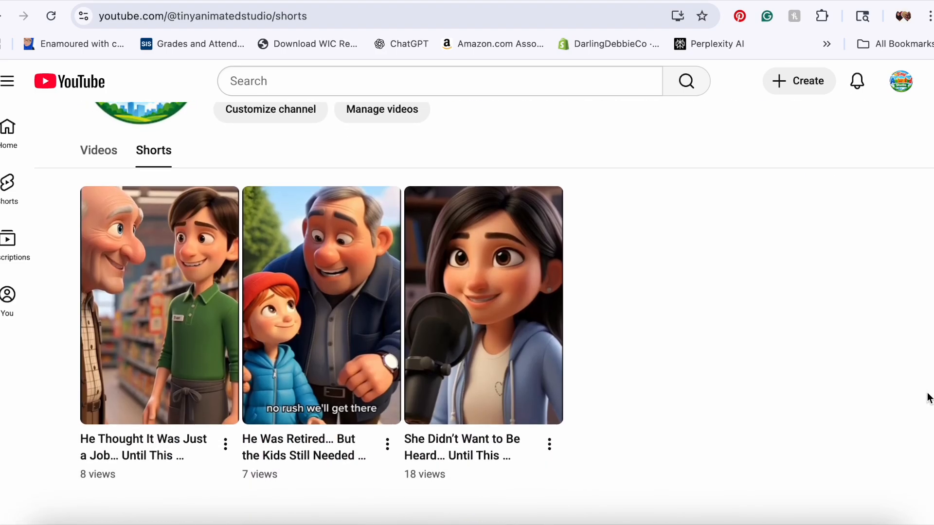
{"action": "scroll", "coordinate": [528, 174], "scroll_direction": "up", "scroll_amount": 3}
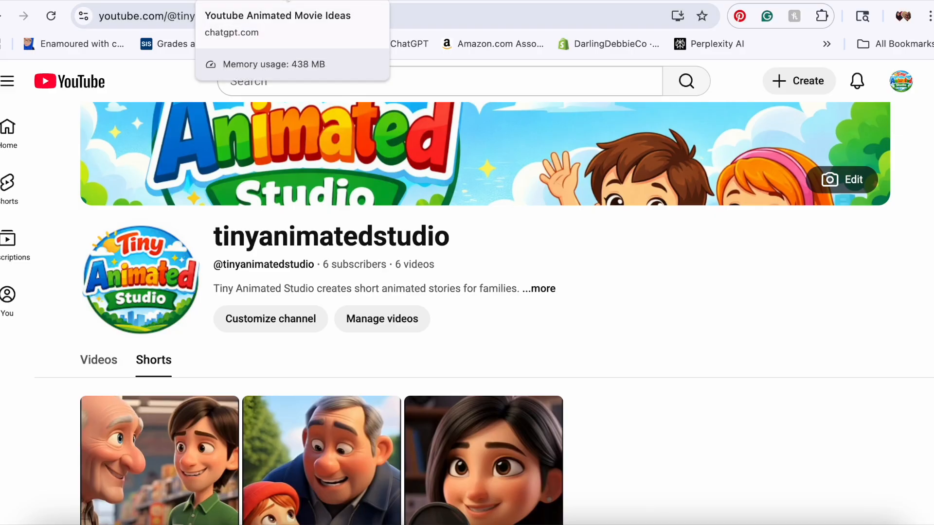
Step: Switch to the ChatGPT conversation tab, then to the Whisk project and expand its image panel
{"action": "left_click", "coordinate": [288, 1]}
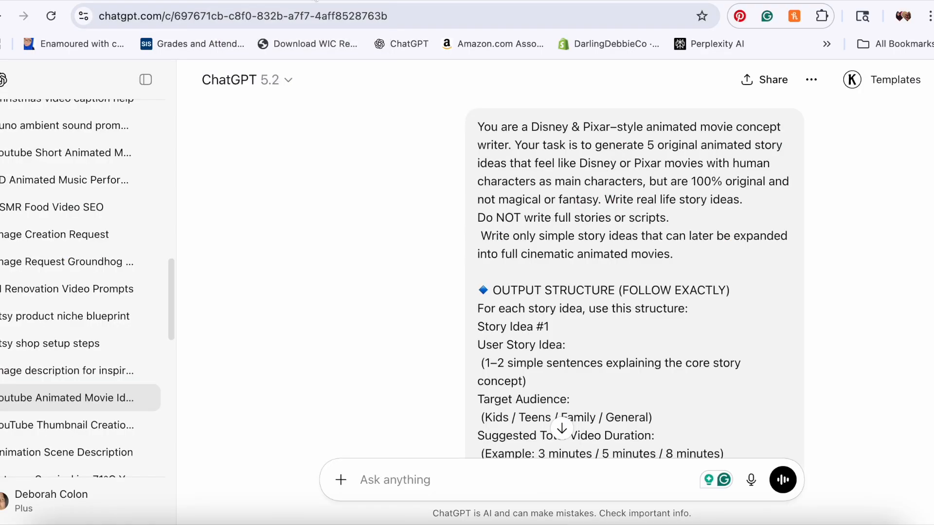
{"action": "left_click", "coordinate": [418, 3]}
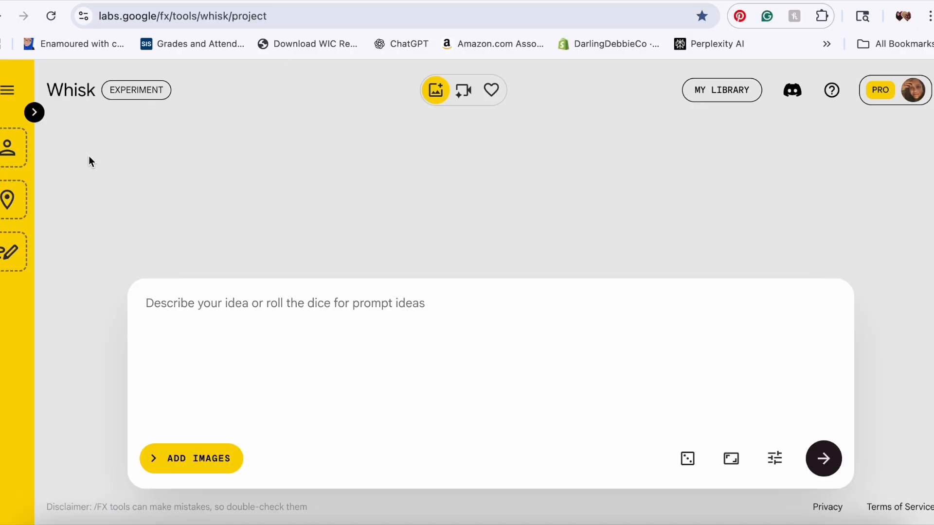
{"action": "left_click", "coordinate": [33, 113]}
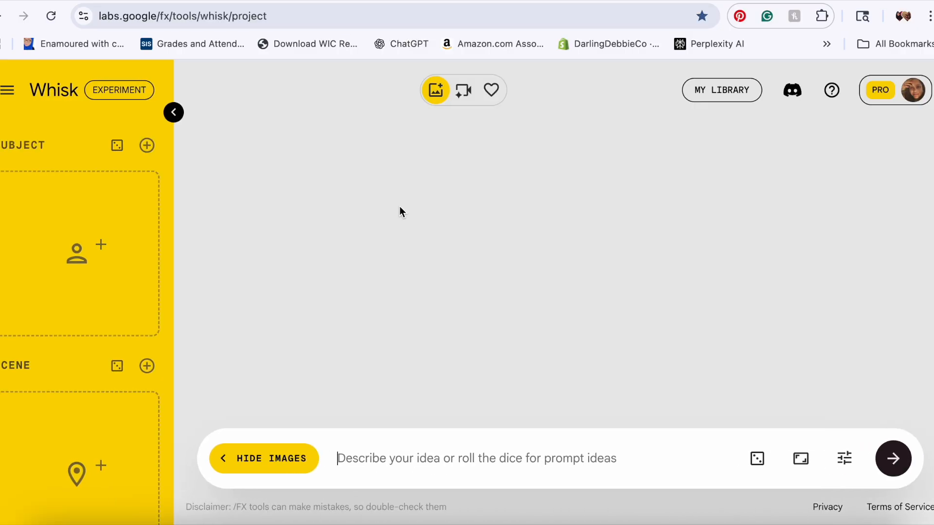
Step: Switch to the Grok tab and open its Imagine page
{"action": "left_click", "coordinate": [565, 2]}
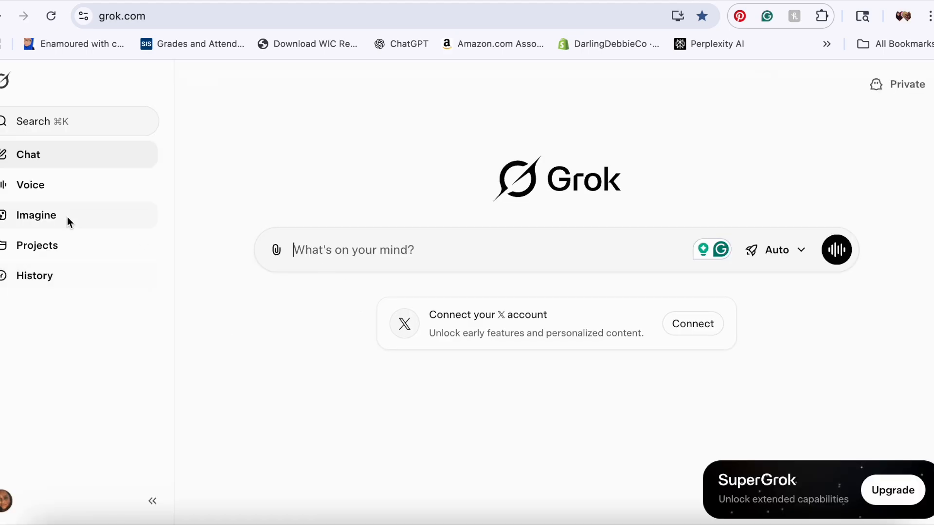
{"action": "left_click", "coordinate": [52, 219]}
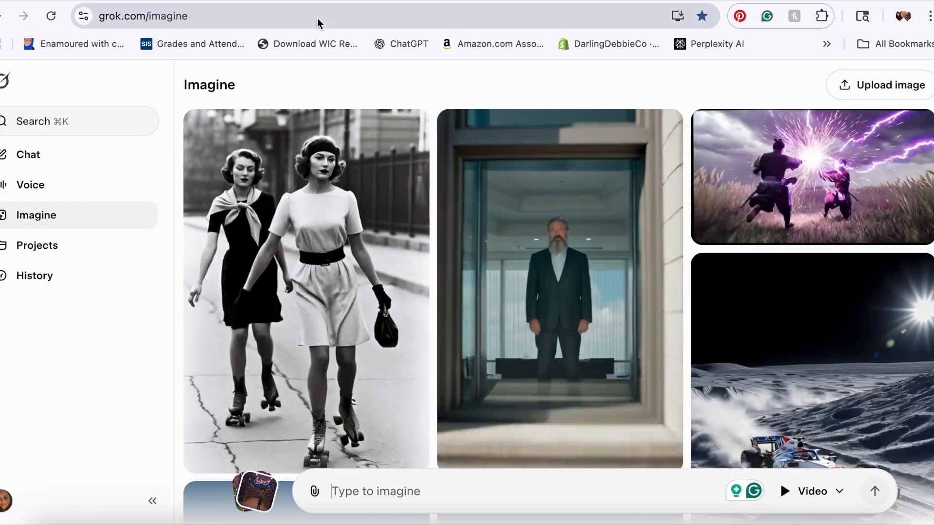
{"action": "left_click", "coordinate": [292, 2]}
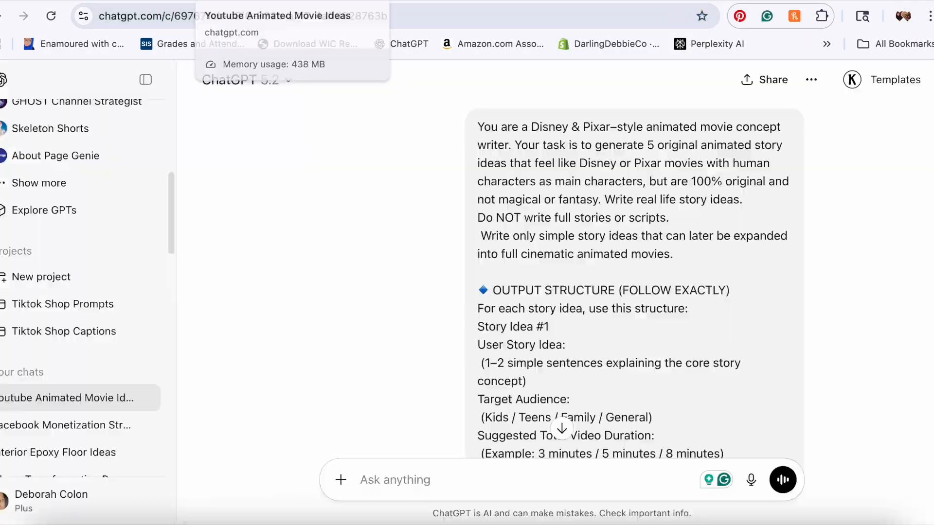
Step: Return to the YouTube channel and browse its Videos section
{"action": "left_click", "coordinate": [140, 1]}
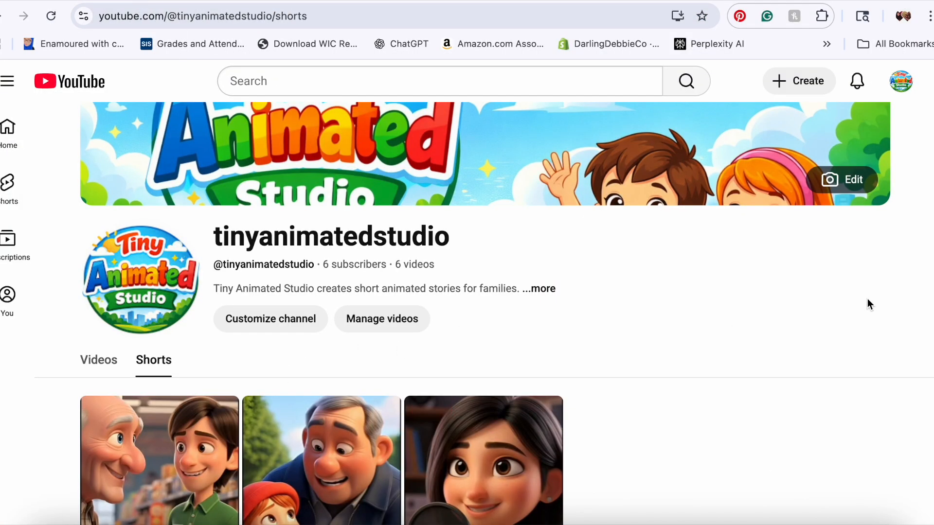
{"action": "left_click", "coordinate": [99, 361]}
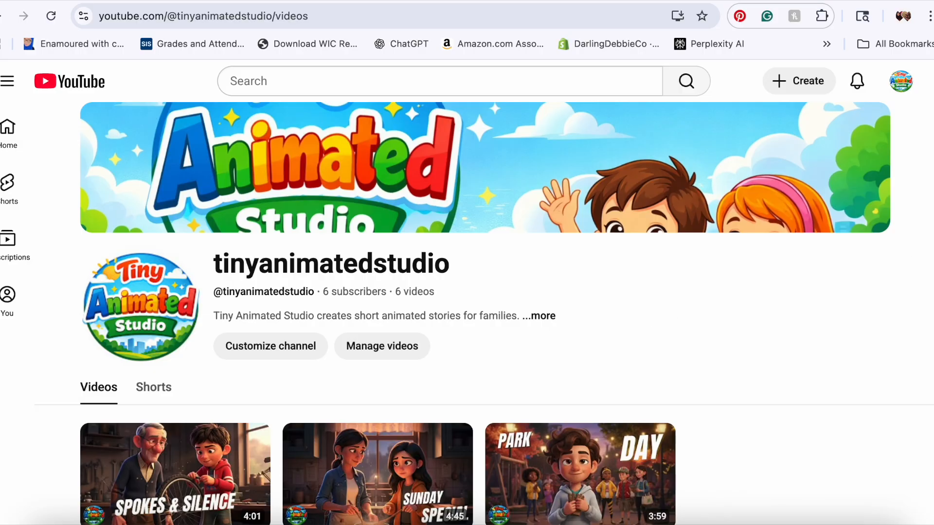
{"action": "scroll", "coordinate": [467, 292], "scroll_direction": "down", "scroll_amount": 4}
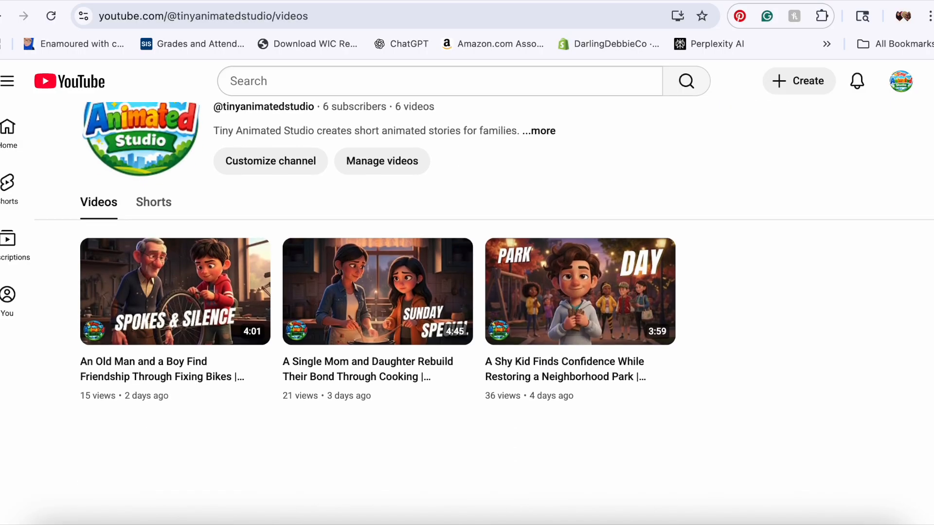
{"action": "scroll", "coordinate": [467, 292], "scroll_direction": "up", "scroll_amount": 2}
{"action": "scroll", "coordinate": [467, 291], "scroll_direction": "up", "scroll_amount": 2}
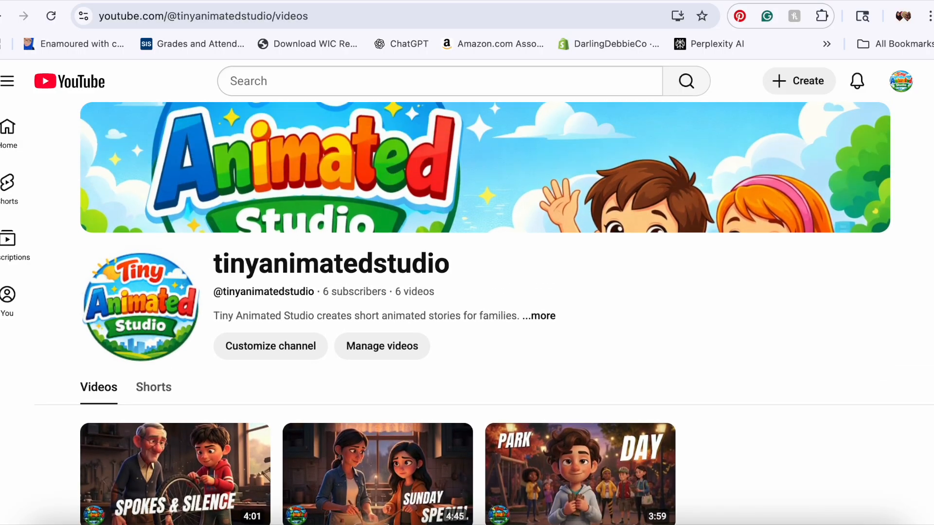
{"action": "mouse_move", "coordinate": [543, 159]}
{"action": "scroll", "coordinate": [923, 202], "scroll_direction": "down", "scroll_amount": 5}
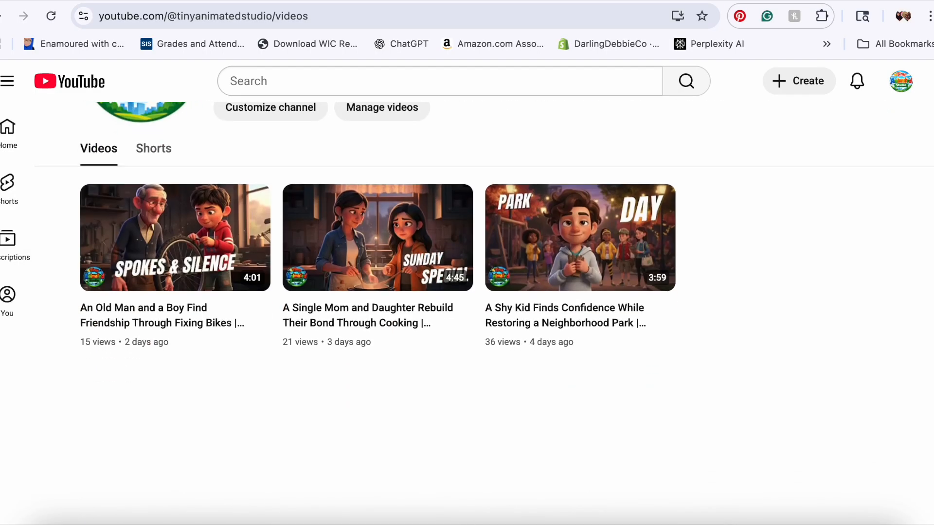
{"action": "scroll", "coordinate": [485, 234], "scroll_direction": "up", "scroll_amount": 5}
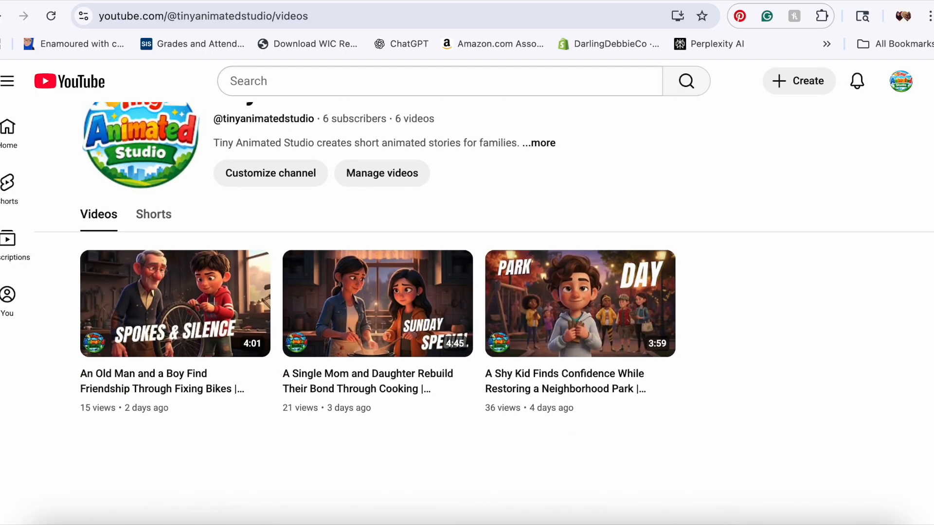
Step: Switch to the ChatGPT conversation and read the story-idea prompt and the first generated story idea
{"action": "key", "text": "ctrl+Tab"}
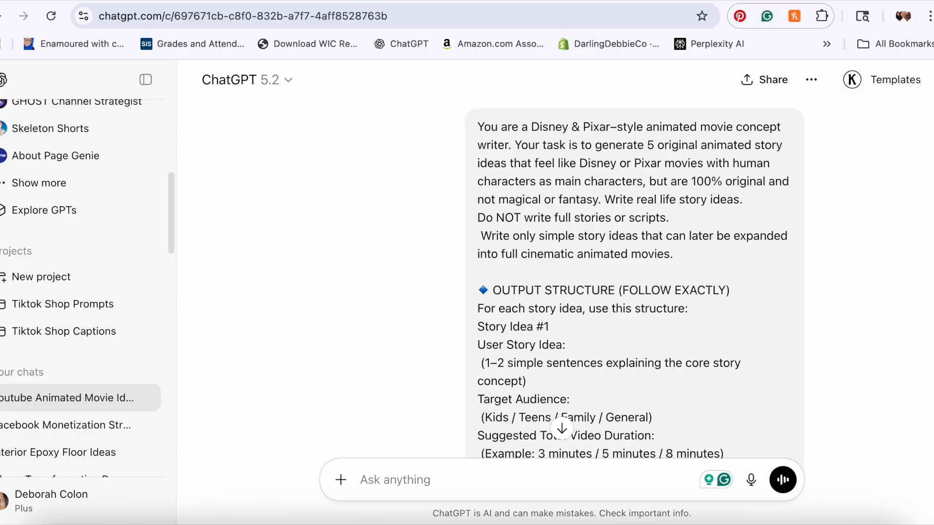
{"action": "scroll", "coordinate": [562, 280], "scroll_direction": "down", "scroll_amount": 12}
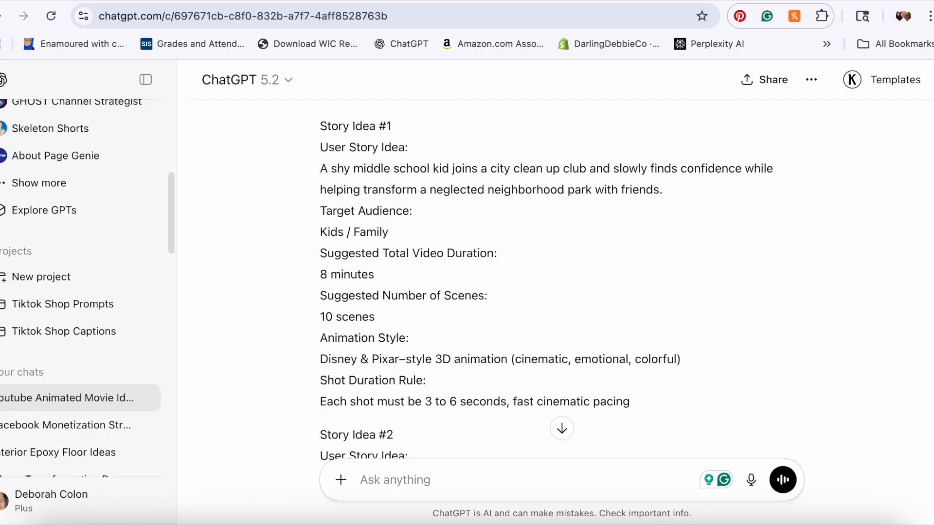
{"action": "scroll", "coordinate": [562, 280], "scroll_direction": "up", "scroll_amount": 10}
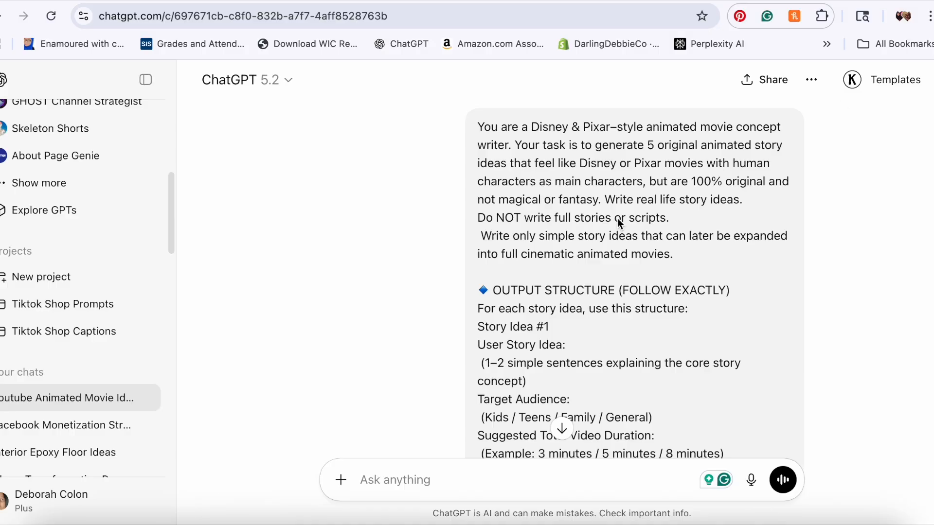
{"action": "scroll", "coordinate": [619, 223], "scroll_direction": "down", "scroll_amount": 5}
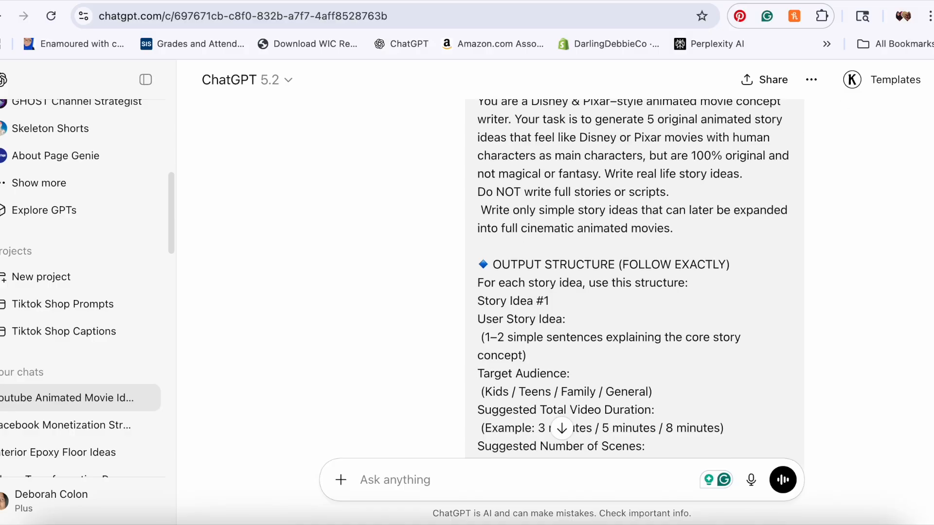
{"action": "scroll", "coordinate": [562, 280], "scroll_direction": "down", "scroll_amount": 5}
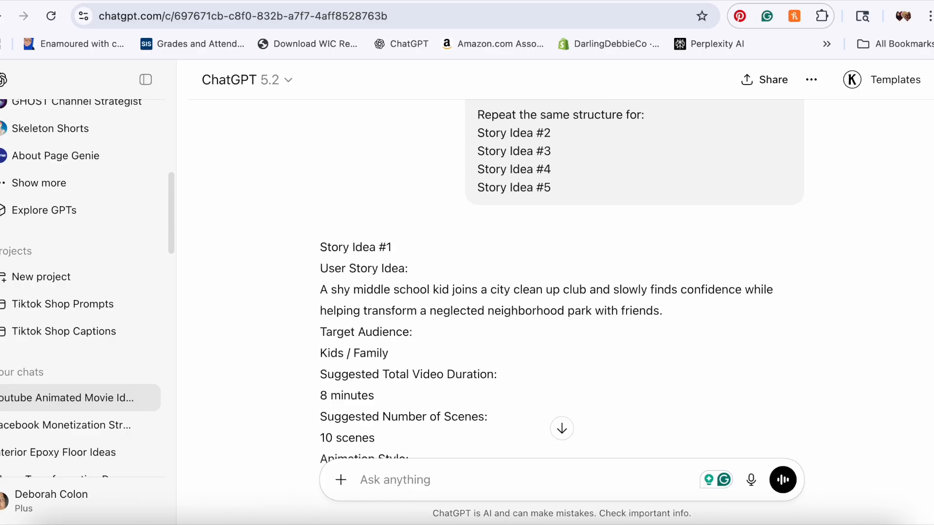
{"action": "scroll", "coordinate": [562, 280], "scroll_direction": "up", "scroll_amount": 10}
Step: Scroll through the conversation to review the director prompt built from the chosen story idea
{"action": "scroll", "coordinate": [562, 279], "scroll_direction": "down", "scroll_amount": 10}
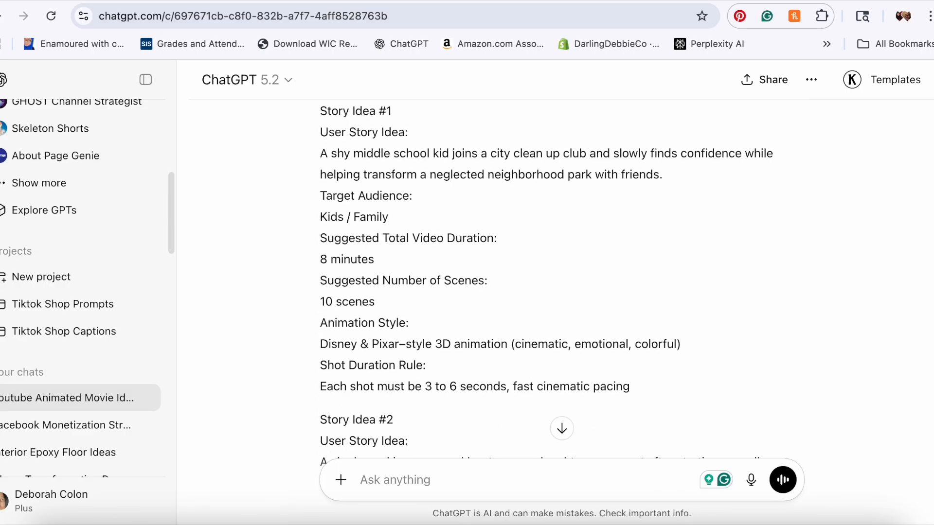
{"action": "scroll", "coordinate": [561, 280], "scroll_direction": "down", "scroll_amount": 18}
{"action": "scroll", "coordinate": [562, 280], "scroll_direction": "up", "scroll_amount": 20}
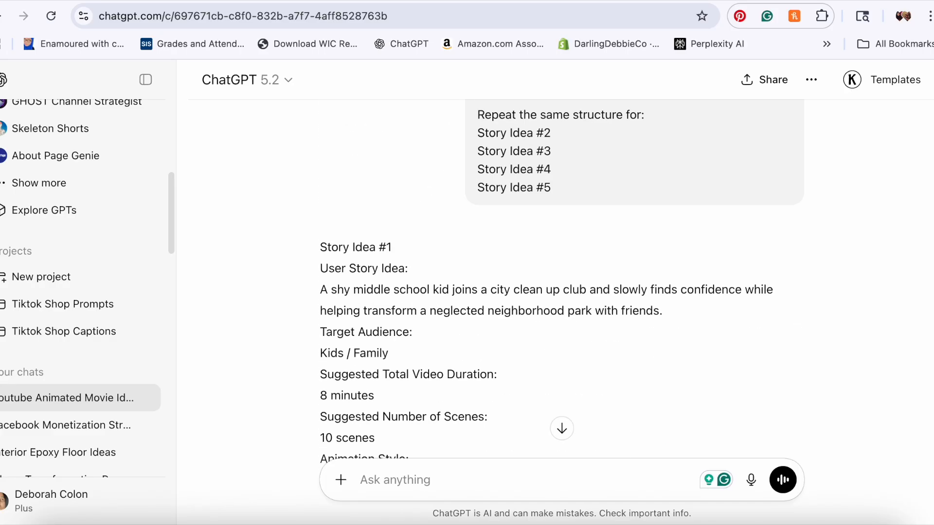
{"action": "scroll", "coordinate": [562, 280], "scroll_direction": "down", "scroll_amount": 20}
{"action": "scroll", "coordinate": [562, 280], "scroll_direction": "up", "scroll_amount": 8}
{"action": "scroll", "coordinate": [313, 128], "scroll_direction": "up", "scroll_amount": 10}
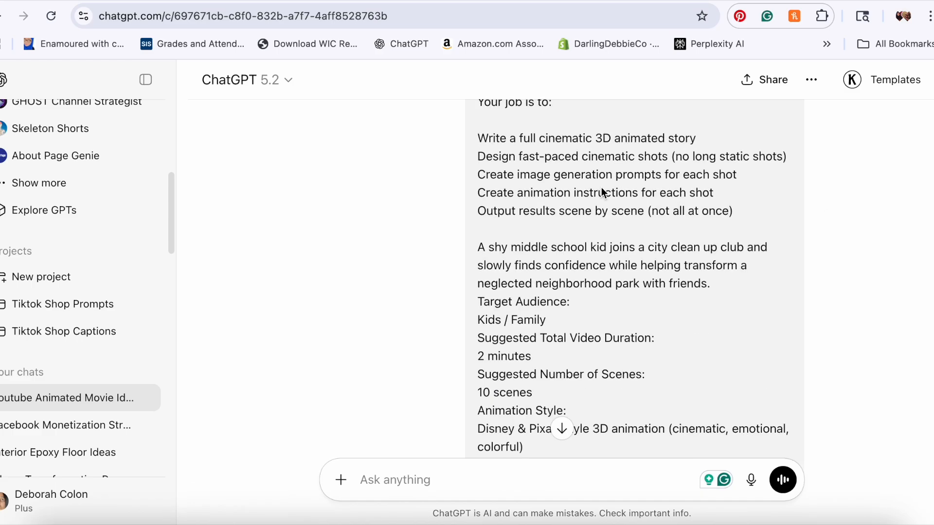
{"action": "scroll", "coordinate": [402, 249], "scroll_direction": "up", "scroll_amount": 8}
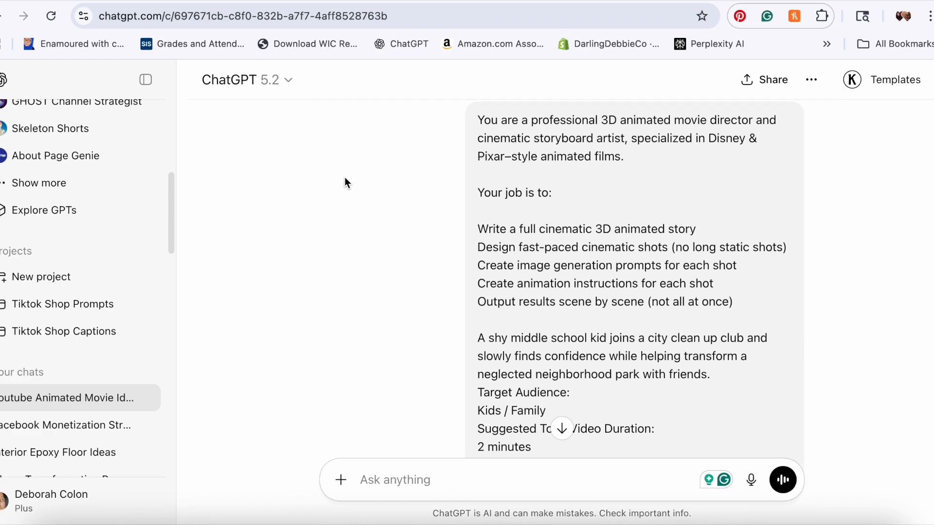
{"action": "scroll", "coordinate": [336, 123], "scroll_direction": "up", "scroll_amount": 3}
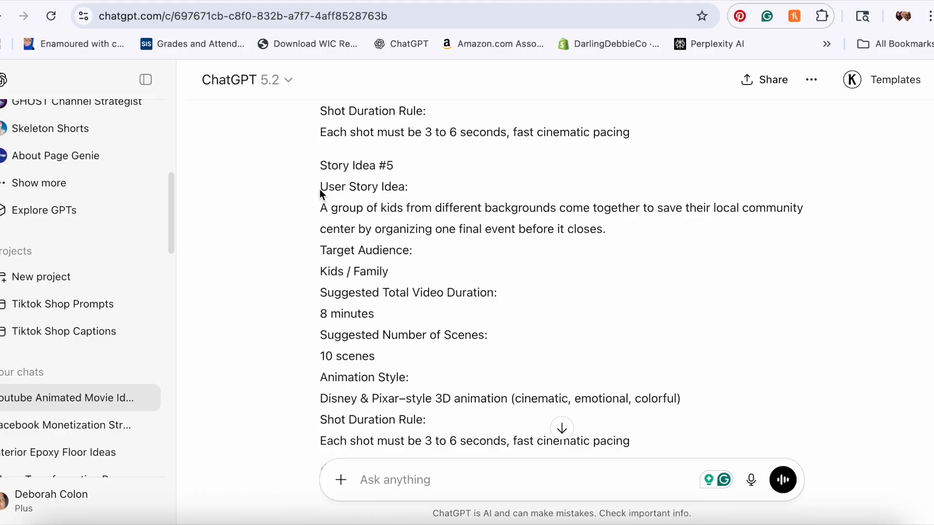
Step: Highlight the description and details of Story Idea #5 in the response
{"action": "left_click_drag", "start_coordinate": [323, 209], "coordinate": [639, 422]}
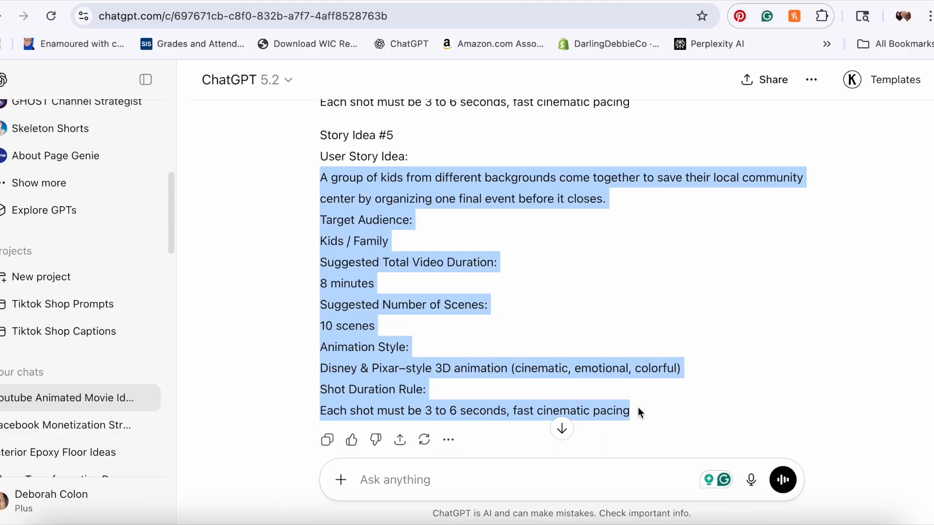
{"action": "left_click", "coordinate": [638, 407]}
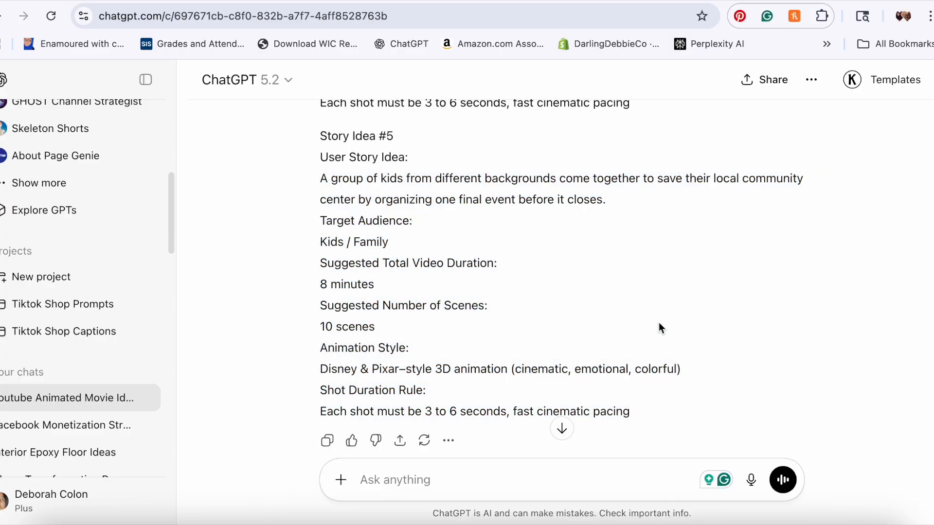
{"action": "scroll", "coordinate": [659, 322], "scroll_direction": "up", "scroll_amount": 10}
{"action": "scroll", "coordinate": [658, 323], "scroll_direction": "down", "scroll_amount": 20}
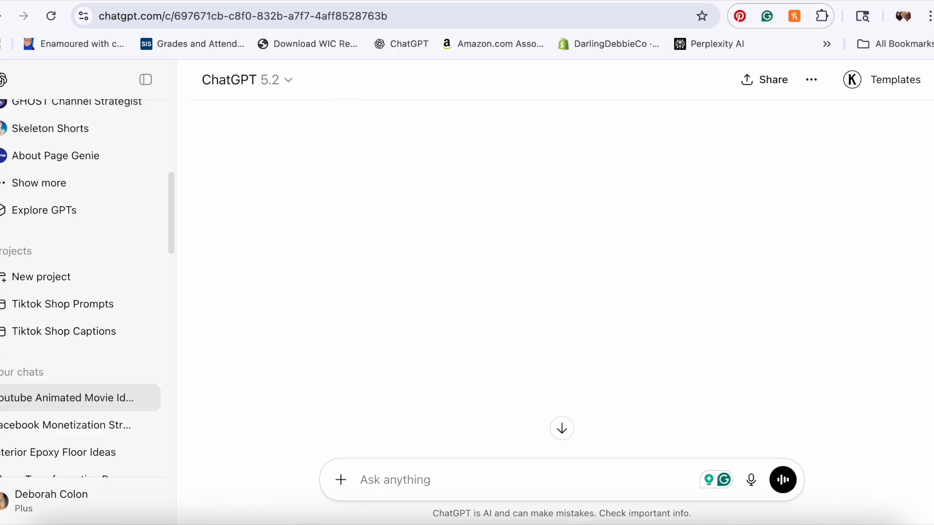
Step: Scroll through the generated shot prompts, character design instructions and remaining story ideas
{"action": "scroll", "coordinate": [659, 323], "scroll_direction": "down", "scroll_amount": 20}
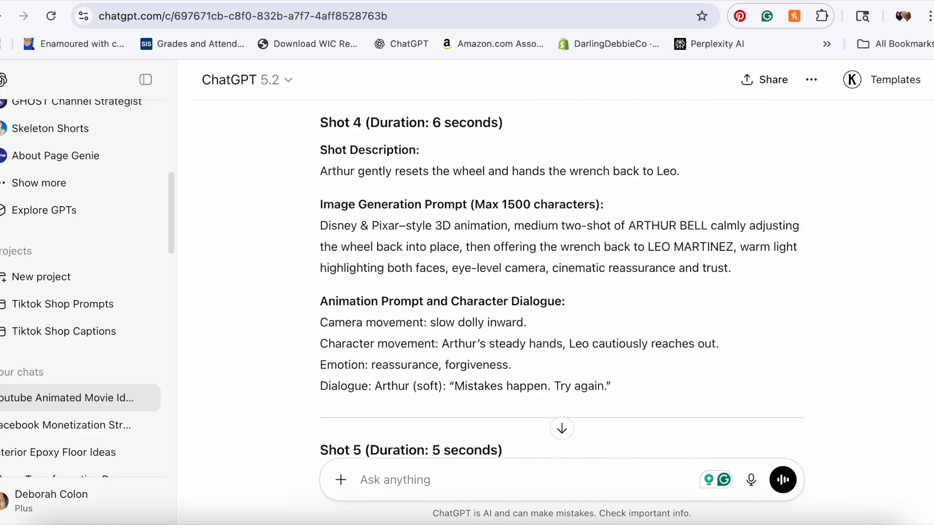
{"action": "scroll", "coordinate": [562, 280], "scroll_direction": "up", "scroll_amount": 20}
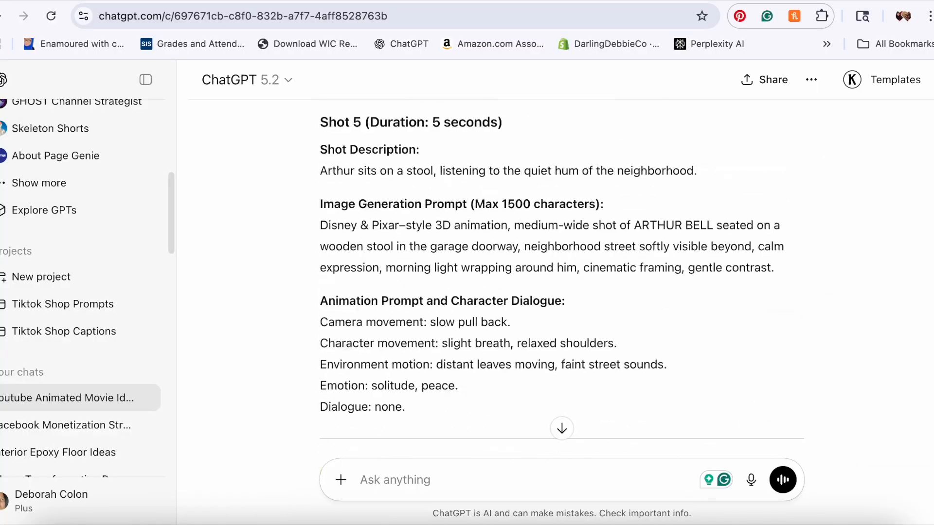
{"action": "scroll", "coordinate": [562, 280], "scroll_direction": "up", "scroll_amount": 5}
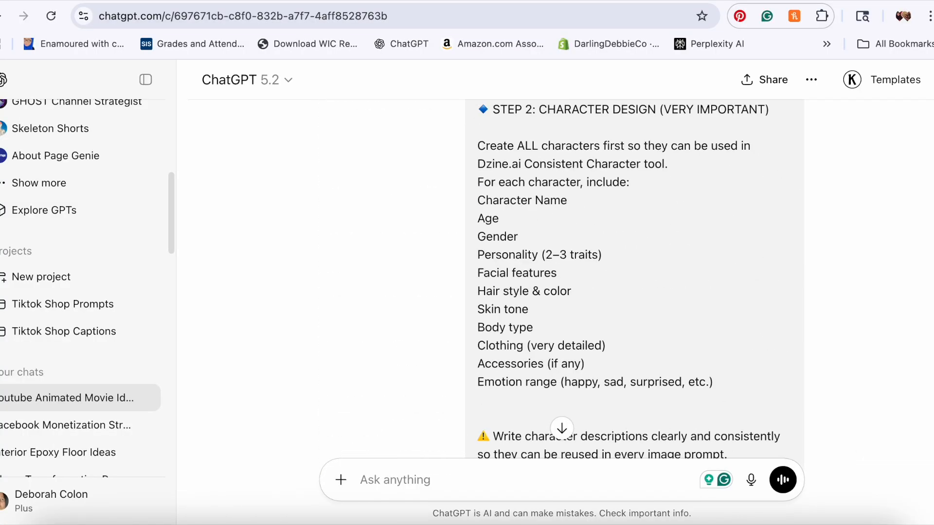
{"action": "scroll", "coordinate": [561, 280], "scroll_direction": "down", "scroll_amount": 20}
{"action": "scroll", "coordinate": [911, 141], "scroll_direction": "up", "scroll_amount": 20}
{"action": "scroll", "coordinate": [550, 229], "scroll_direction": "down", "scroll_amount": 5}
{"action": "scroll", "coordinate": [595, 352], "scroll_direction": "down", "scroll_amount": 17}
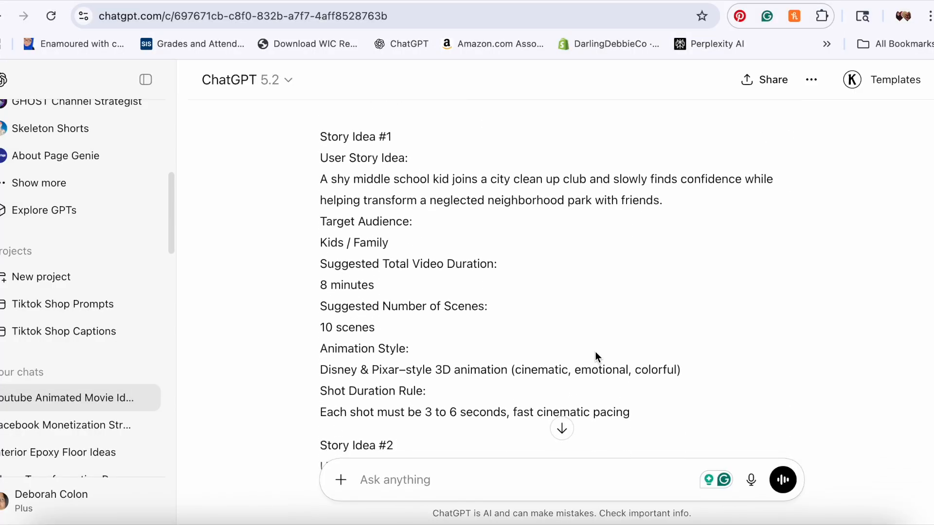
{"action": "scroll", "coordinate": [596, 351], "scroll_direction": "down", "scroll_amount": 15}
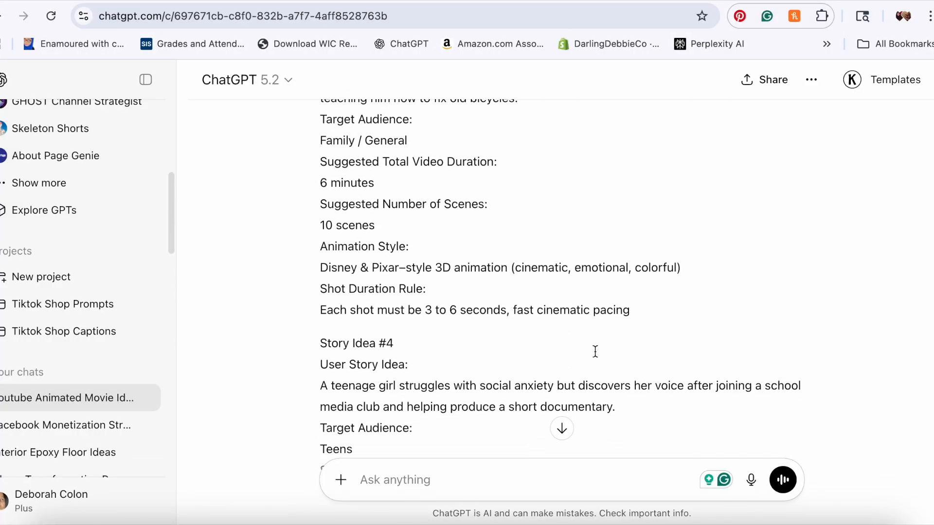
{"action": "scroll", "coordinate": [853, 351], "scroll_direction": "down", "scroll_amount": 11}
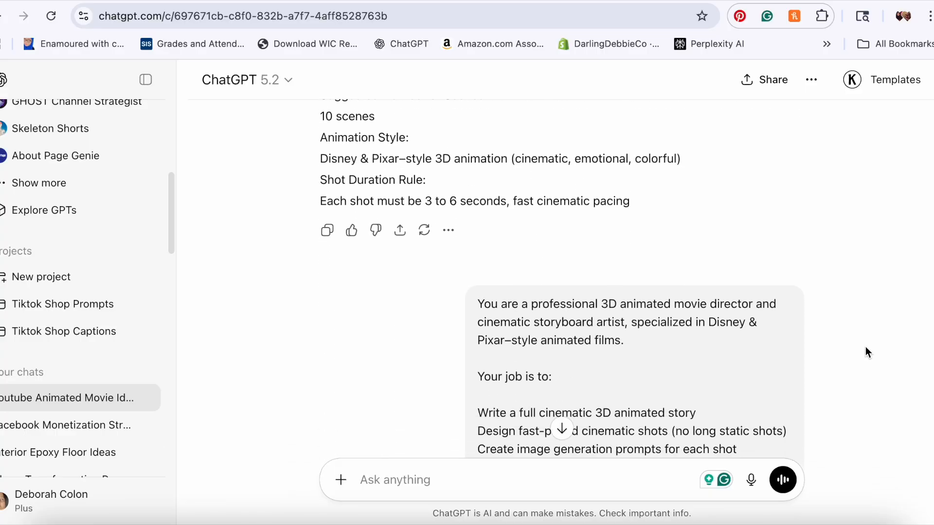
Step: Scroll through the director prompt's story overview, character design, shot structure and continuation rules
{"action": "scroll", "coordinate": [662, 375], "scroll_direction": "down", "scroll_amount": 12}
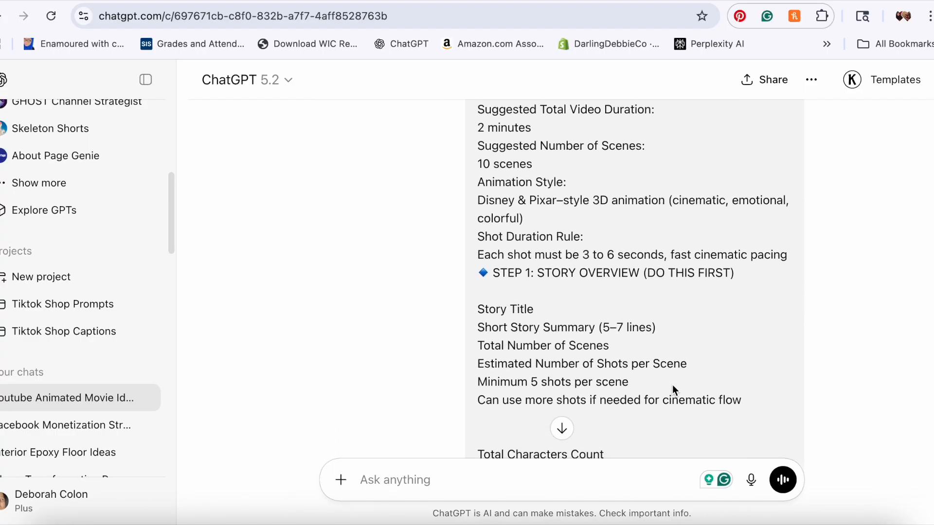
{"action": "scroll", "coordinate": [707, 386], "scroll_direction": "down", "scroll_amount": 10}
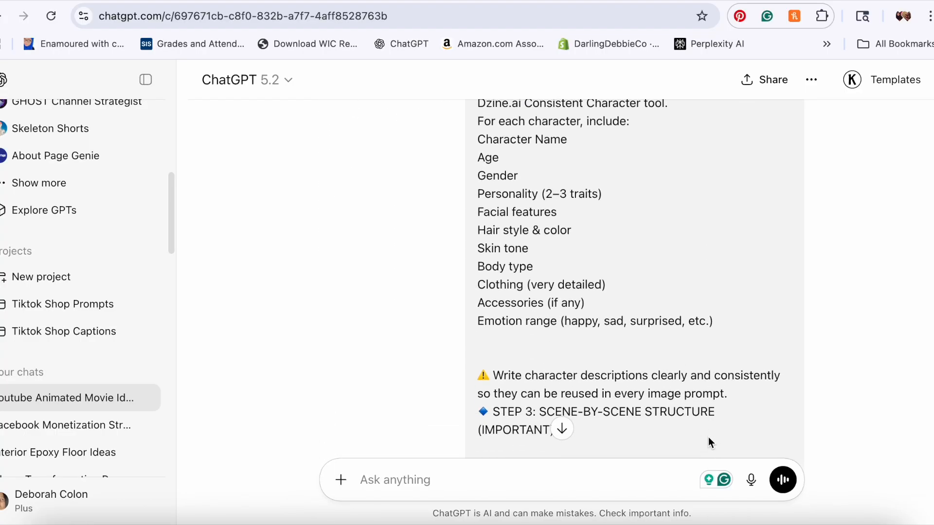
{"action": "scroll", "coordinate": [705, 413], "scroll_direction": "down", "scroll_amount": 10}
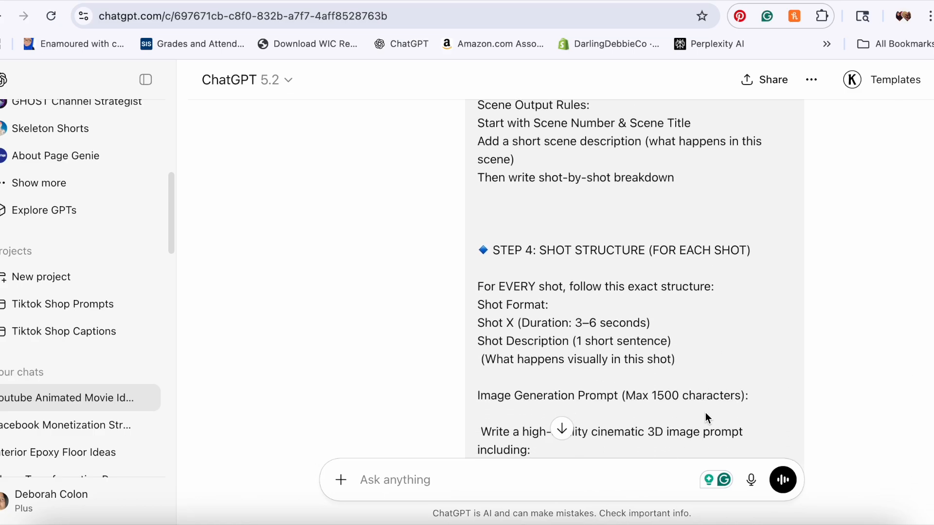
{"action": "scroll", "coordinate": [706, 414], "scroll_direction": "down", "scroll_amount": 10}
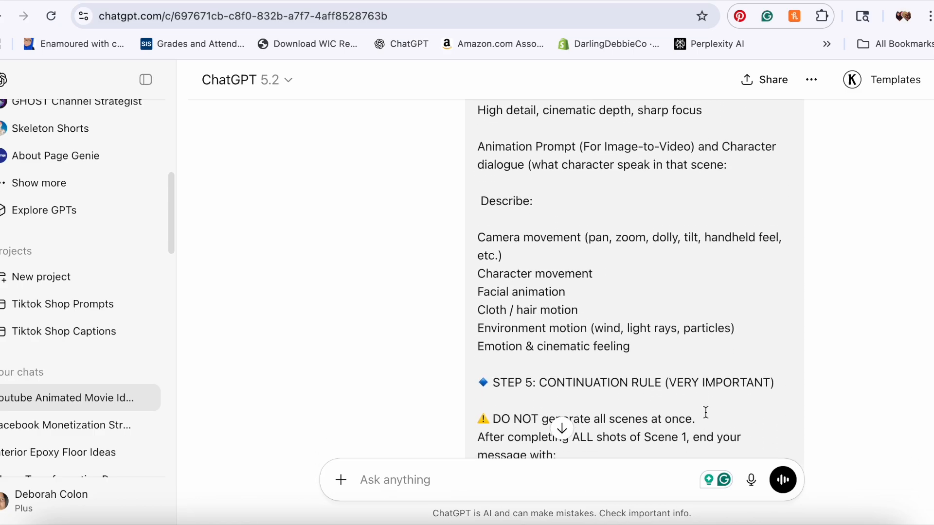
{"action": "scroll", "coordinate": [707, 418], "scroll_direction": "down", "scroll_amount": 3}
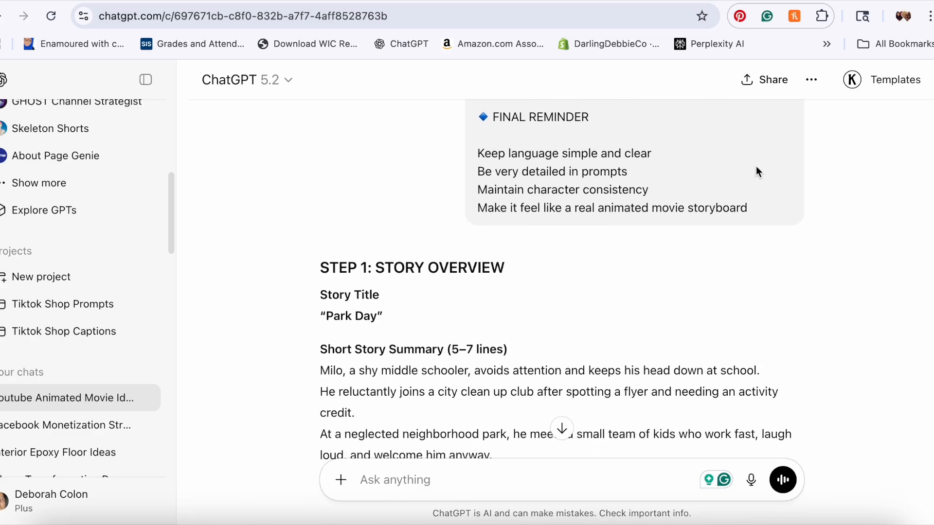
Step: Paste the copied director prompt into the ChatGPT message box
{"action": "left_click", "coordinate": [711, 241]}
{"action": "left_click", "coordinate": [403, 481]}
{"action": "key", "text": "super+v"}
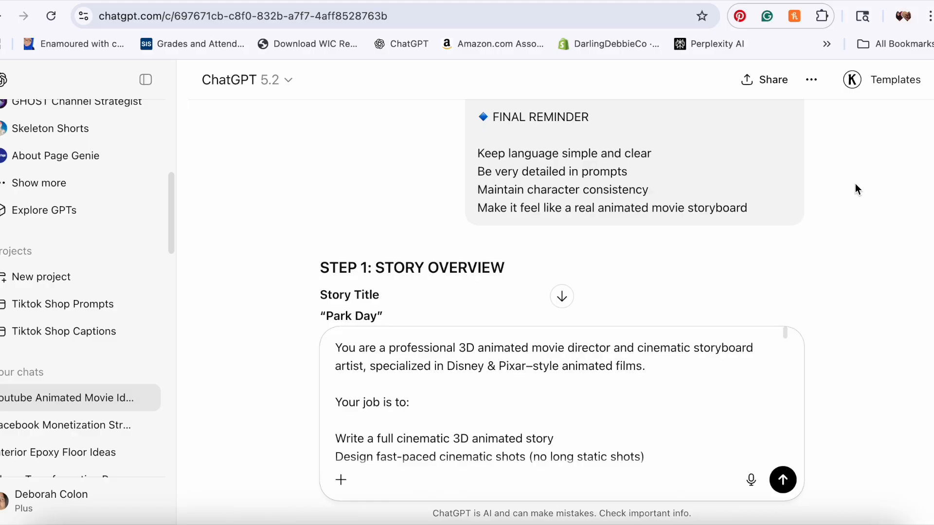
Step: Select the details of Story Idea #4, from its user story idea through the shot duration rule
{"action": "scroll", "coordinate": [562, 213], "scroll_direction": "up", "scroll_amount": 20}
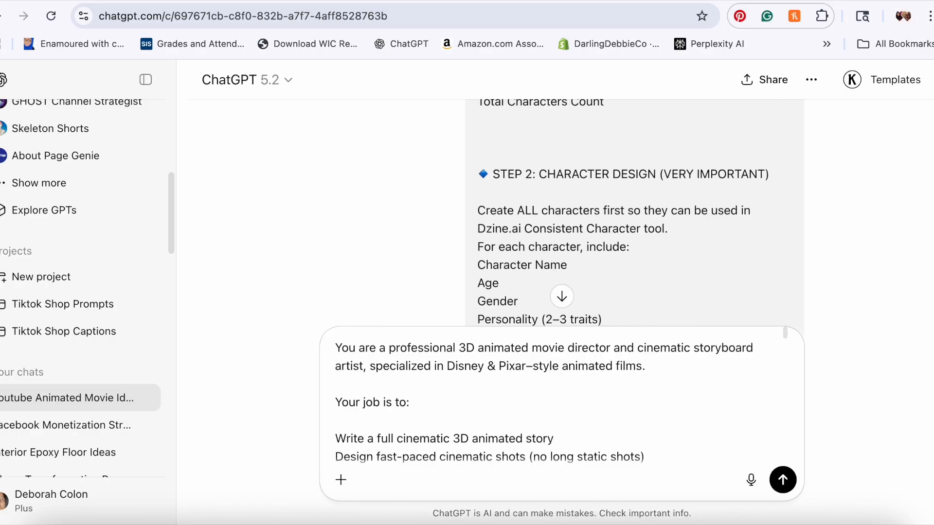
{"action": "scroll", "coordinate": [562, 213], "scroll_direction": "up", "scroll_amount": 10}
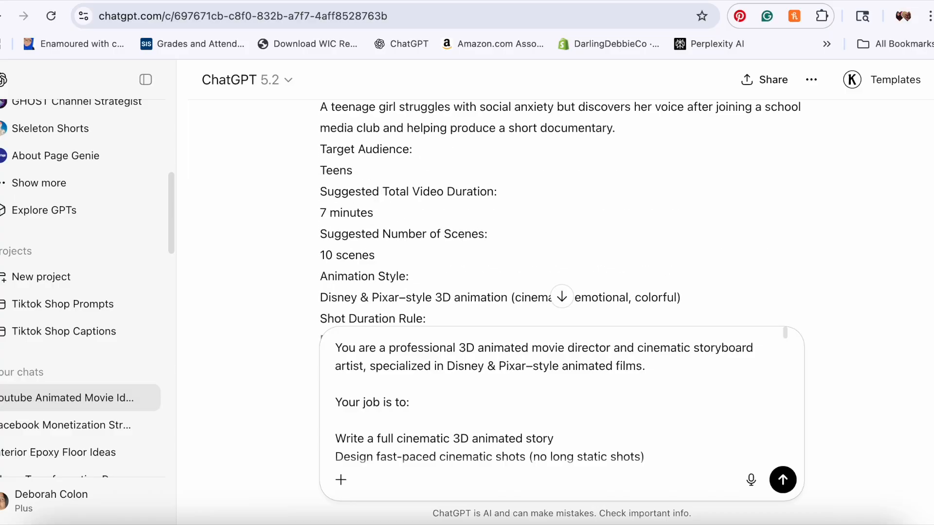
{"action": "scroll", "coordinate": [562, 212], "scroll_direction": "down", "scroll_amount": 3}
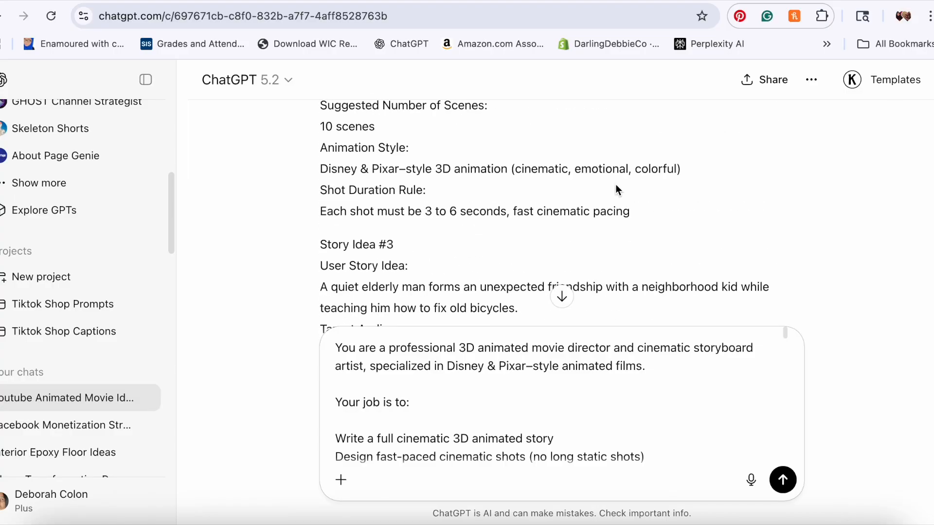
{"action": "scroll", "coordinate": [616, 185], "scroll_direction": "down", "scroll_amount": 8}
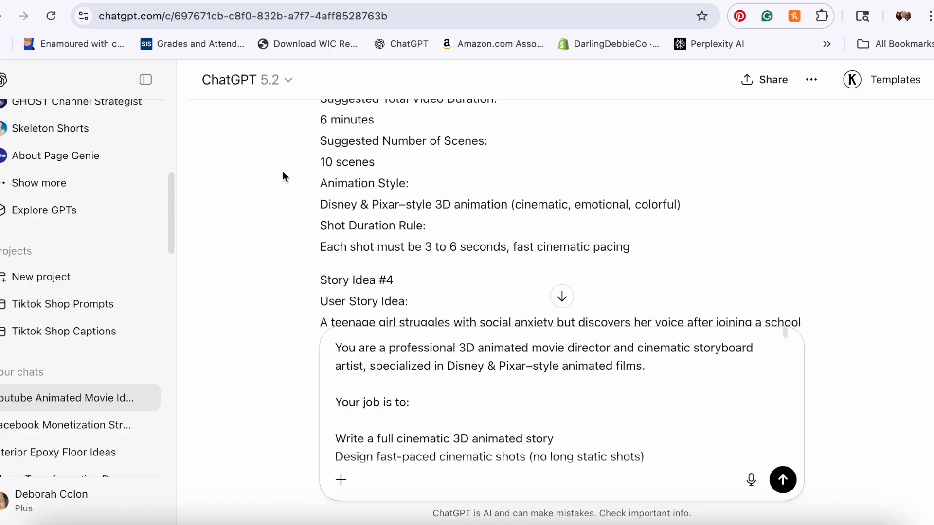
{"action": "scroll", "coordinate": [321, 175], "scroll_direction": "down", "scroll_amount": 1}
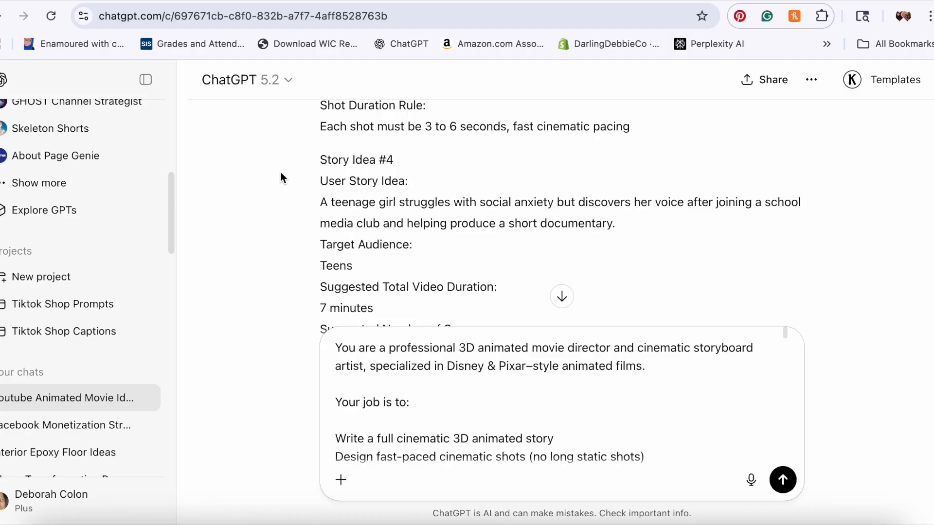
{"action": "scroll", "coordinate": [281, 172], "scroll_direction": "down", "scroll_amount": 2}
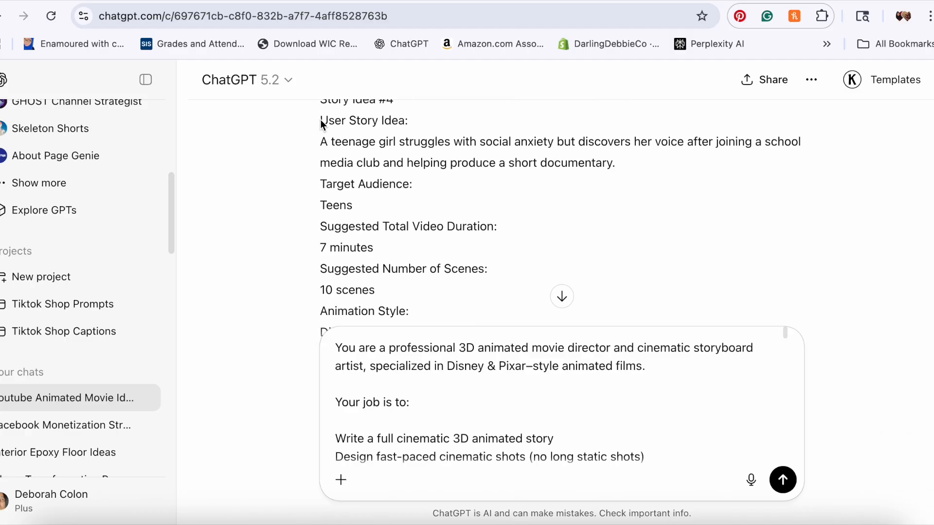
{"action": "left_click_drag", "start_coordinate": [320, 142], "coordinate": [643, 233]}
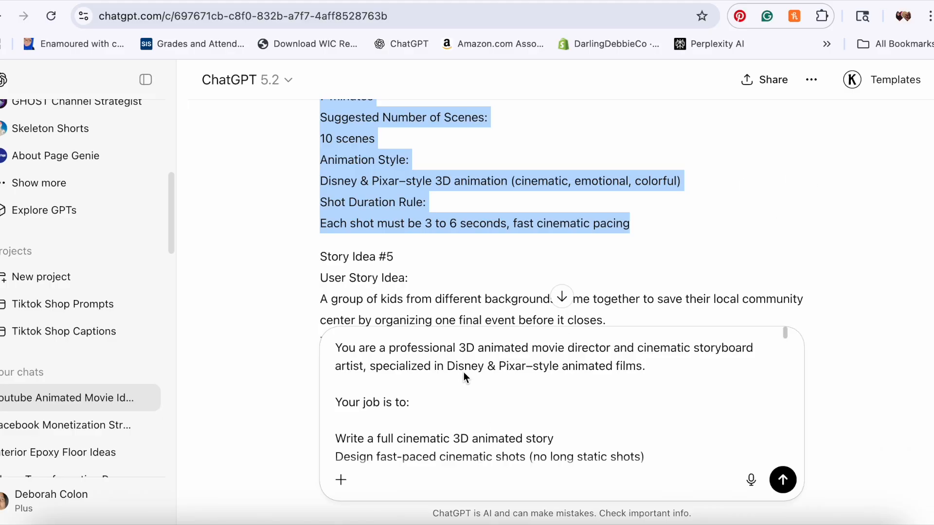
Step: Inside the pasted prompt, select the earlier story idea details and delete them
{"action": "left_click", "coordinate": [445, 364]}
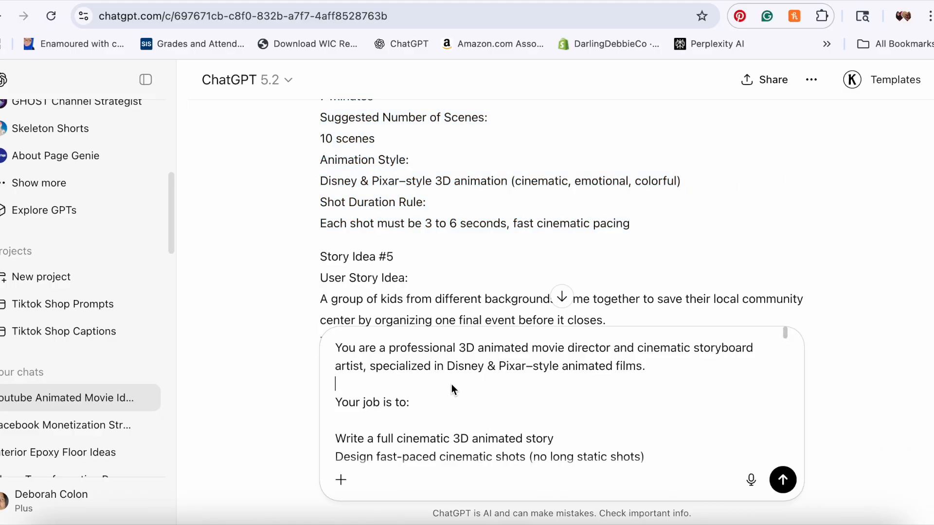
{"action": "key", "text": "Down"}
{"action": "key", "text": "Down"}
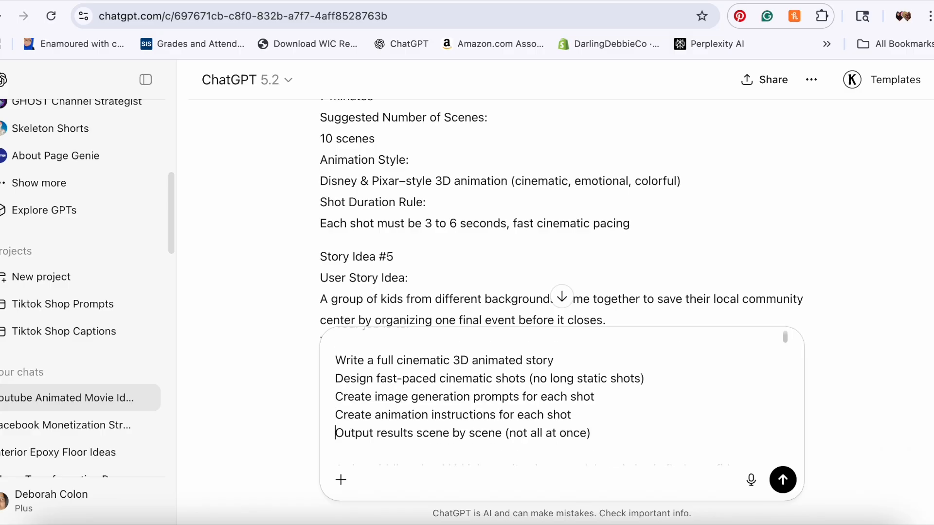
{"action": "key", "text": "Down"}
{"action": "key", "text": "Down"}
{"action": "key", "text": "Down"}
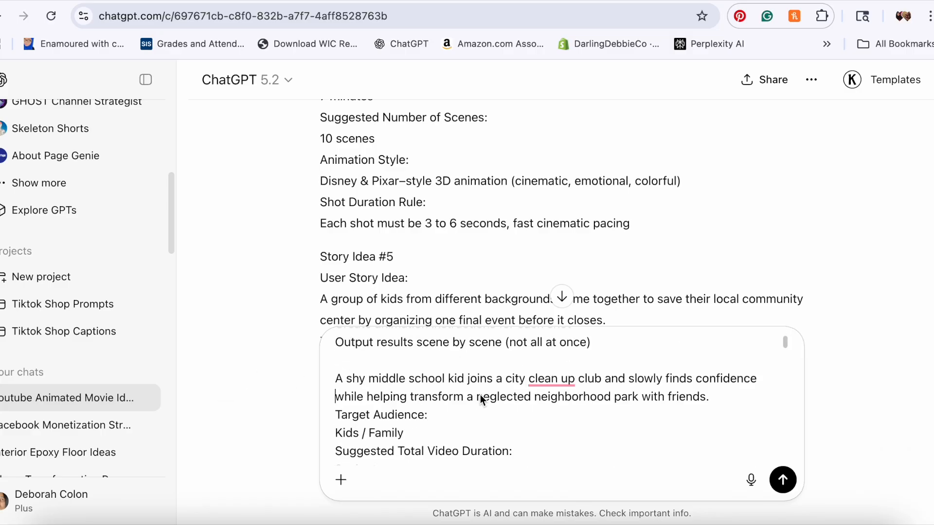
{"action": "left_click_drag", "start_coordinate": [335, 380], "coordinate": [497, 443]}
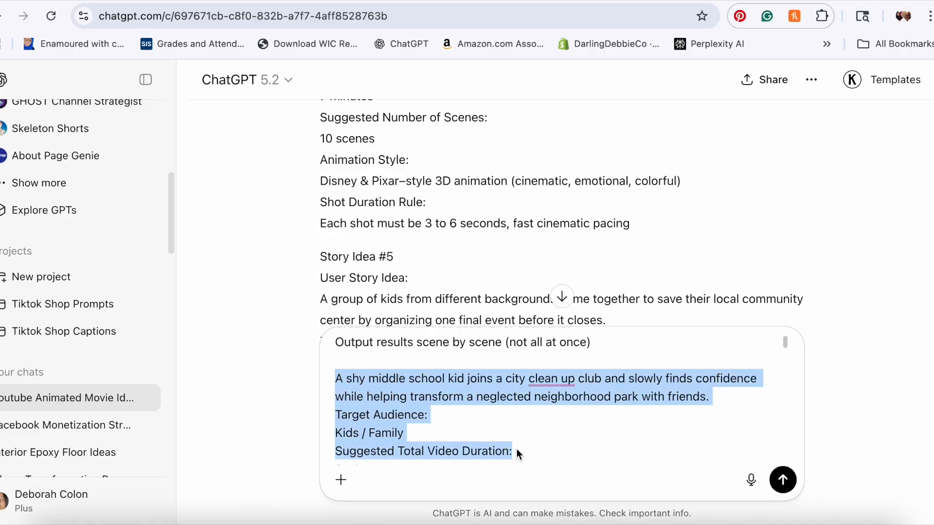
{"action": "left_click_drag", "start_coordinate": [521, 453], "coordinate": [576, 397]}
{"action": "left_click_drag", "start_coordinate": [493, 408], "coordinate": [632, 396]}
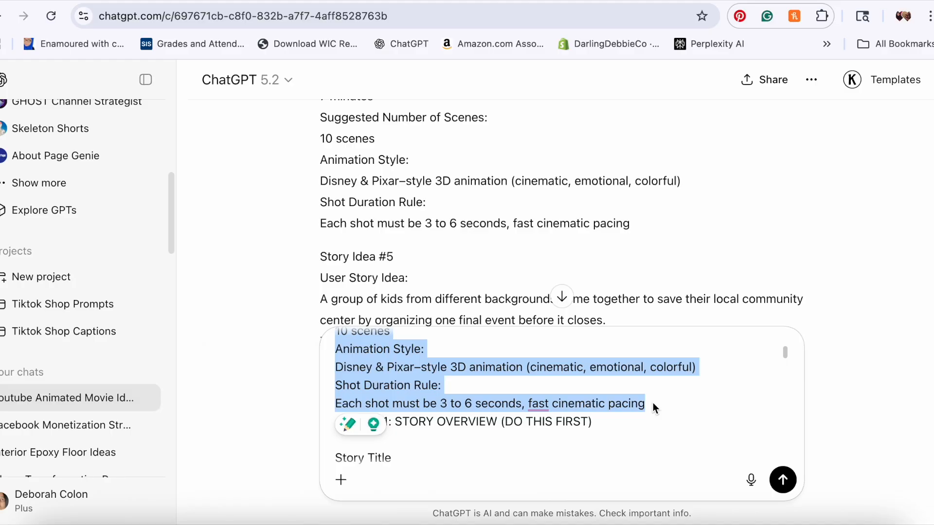
{"action": "left_click", "coordinate": [653, 403]}
{"action": "key", "text": "Delete"}
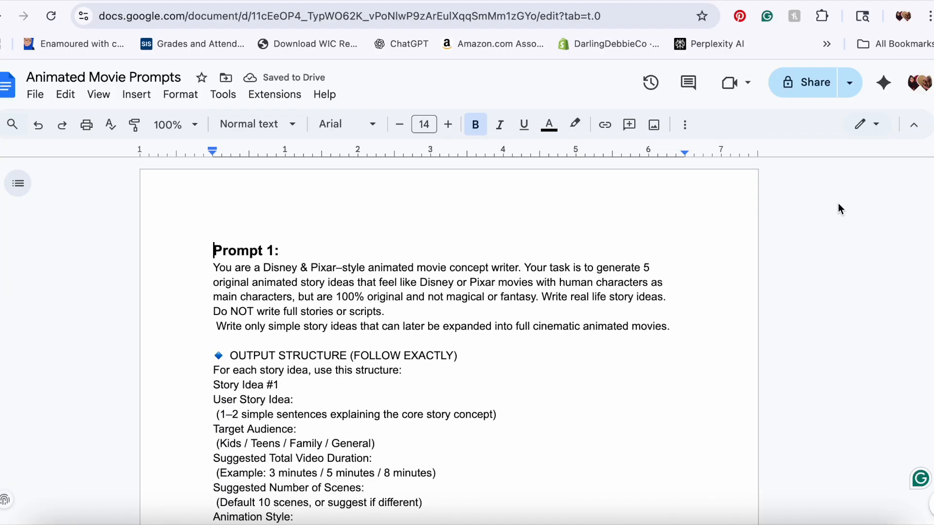
Step: Review the Prompt 2 template and its story-idea placeholder in the Animated Movie Prompts document
{"action": "scroll", "coordinate": [449, 340], "scroll_direction": "down", "scroll_amount": 12}
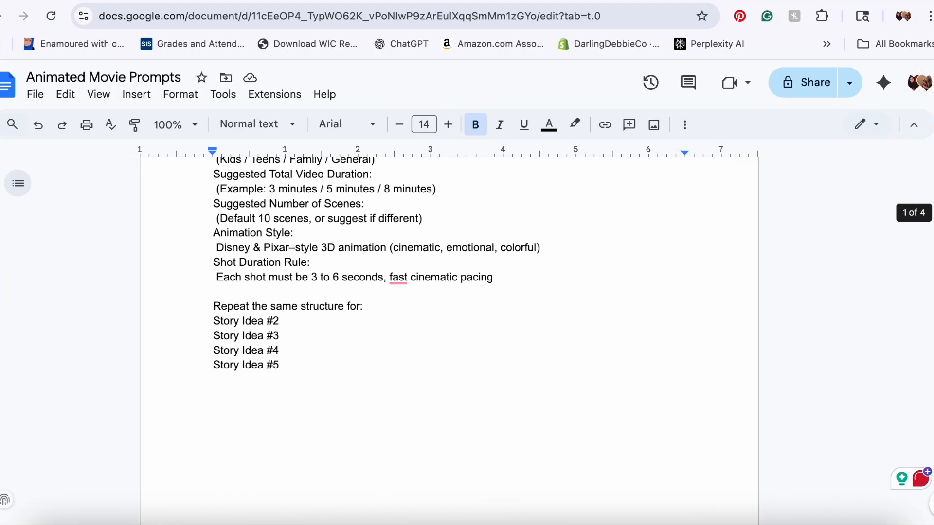
{"action": "scroll", "coordinate": [448, 341], "scroll_direction": "down", "scroll_amount": 8}
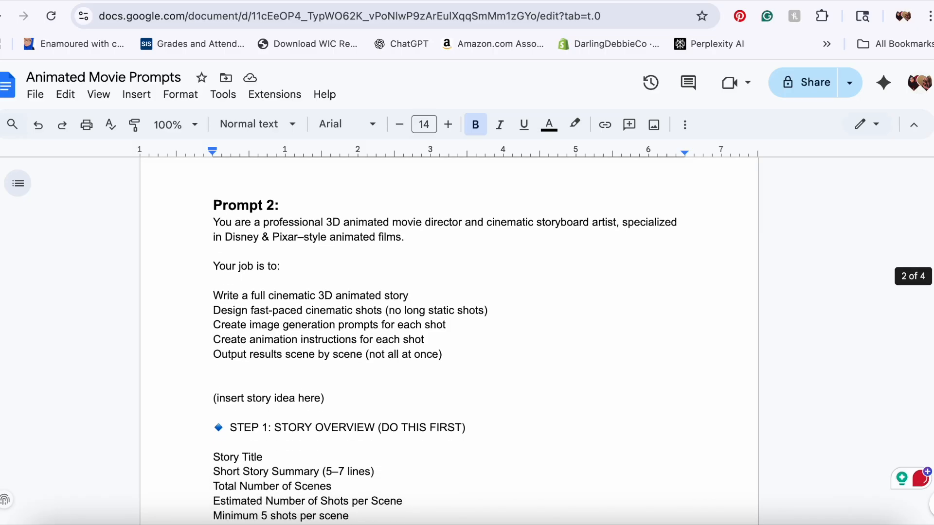
{"action": "scroll", "coordinate": [448, 341], "scroll_direction": "up", "scroll_amount": 3}
{"action": "scroll", "coordinate": [448, 341], "scroll_direction": "down", "scroll_amount": 4}
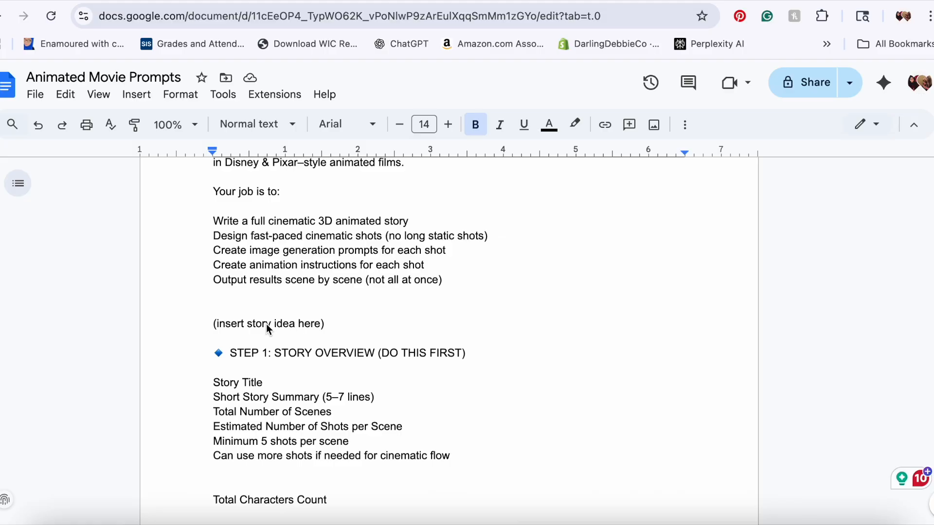
{"action": "left_click", "coordinate": [244, 1]}
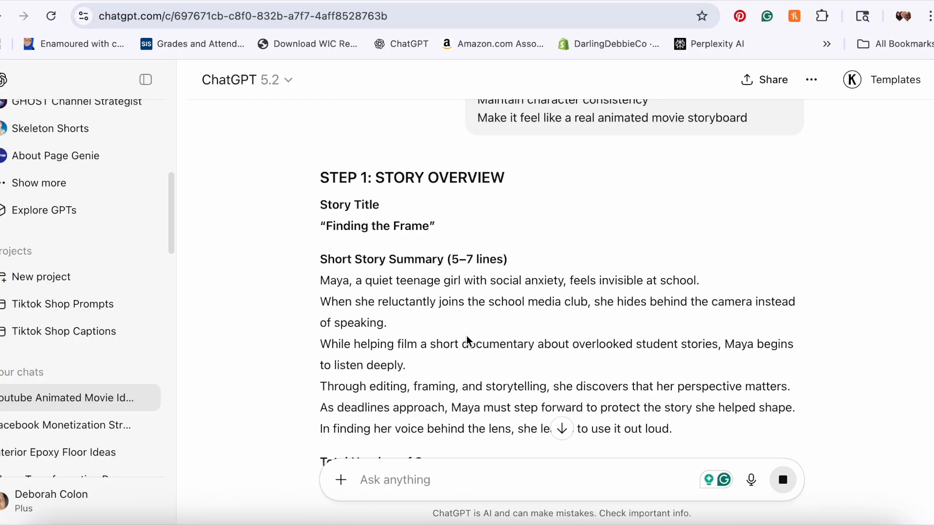
Step: Scroll up through the sent director prompt's shot structure and character design sections
{"action": "scroll", "coordinate": [870, 242], "scroll_direction": "up", "scroll_amount": 10}
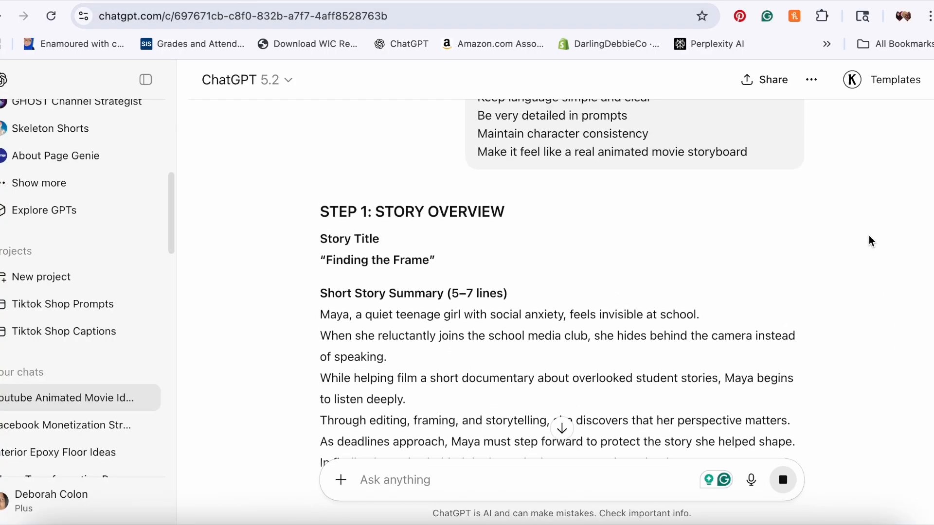
{"action": "scroll", "coordinate": [535, 194], "scroll_direction": "up", "scroll_amount": 8}
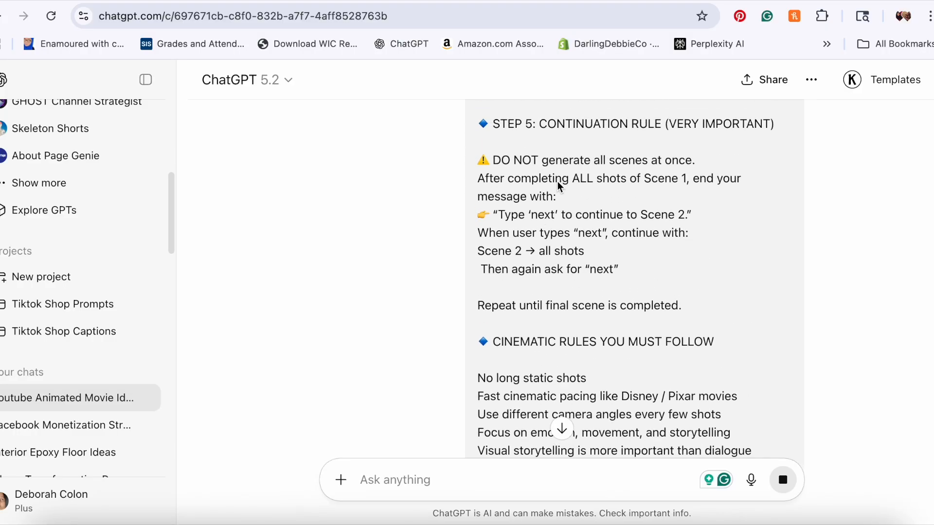
{"action": "scroll", "coordinate": [562, 165], "scroll_direction": "up", "scroll_amount": 7}
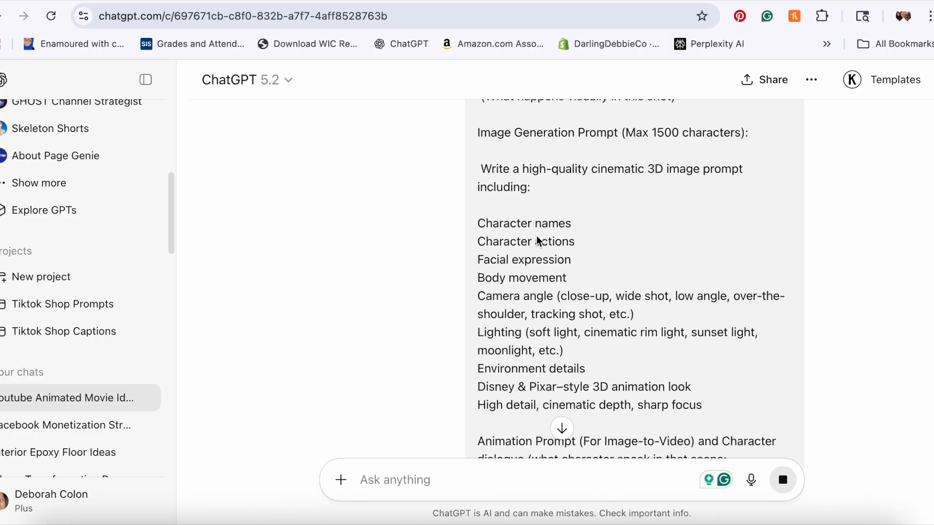
{"action": "scroll", "coordinate": [521, 254], "scroll_direction": "up", "scroll_amount": 1}
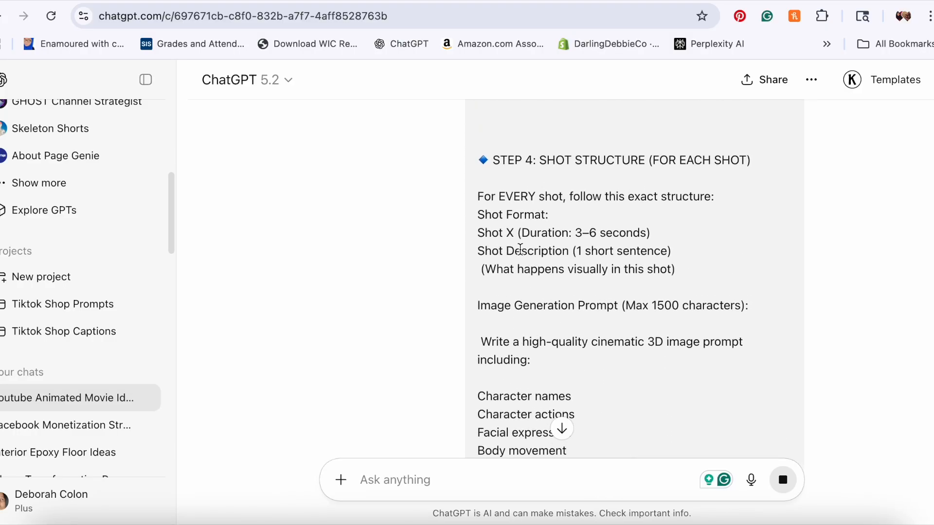
{"action": "scroll", "coordinate": [520, 249], "scroll_direction": "down", "scroll_amount": 3}
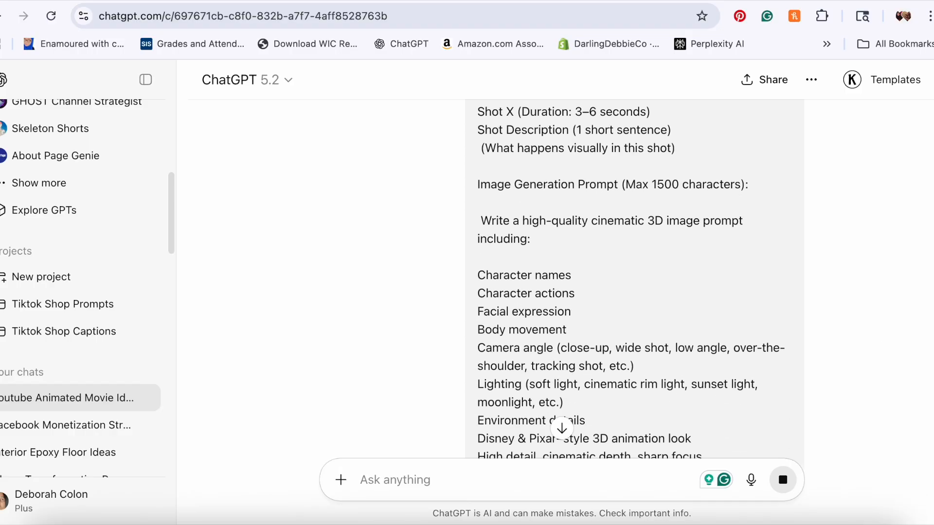
{"action": "scroll", "coordinate": [562, 278], "scroll_direction": "up", "scroll_amount": 15}
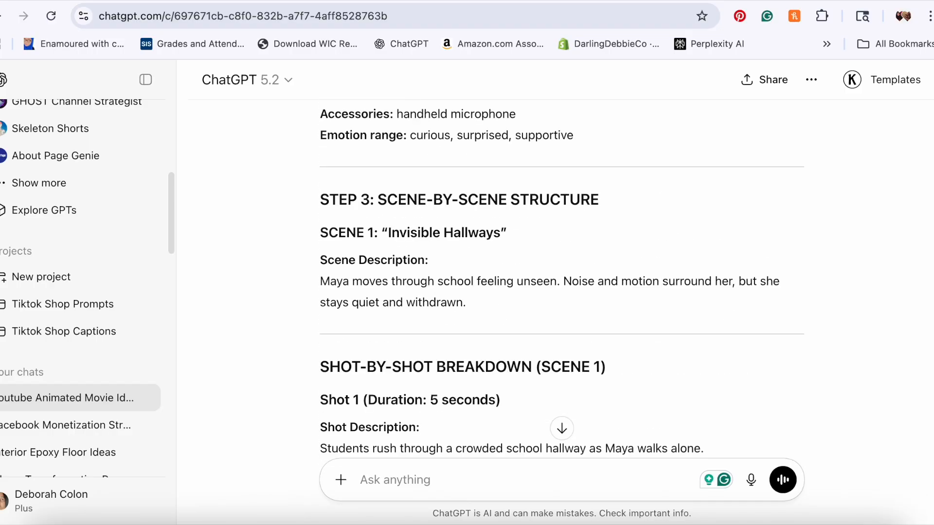
{"action": "scroll", "coordinate": [562, 278], "scroll_direction": "up", "scroll_amount": 20}
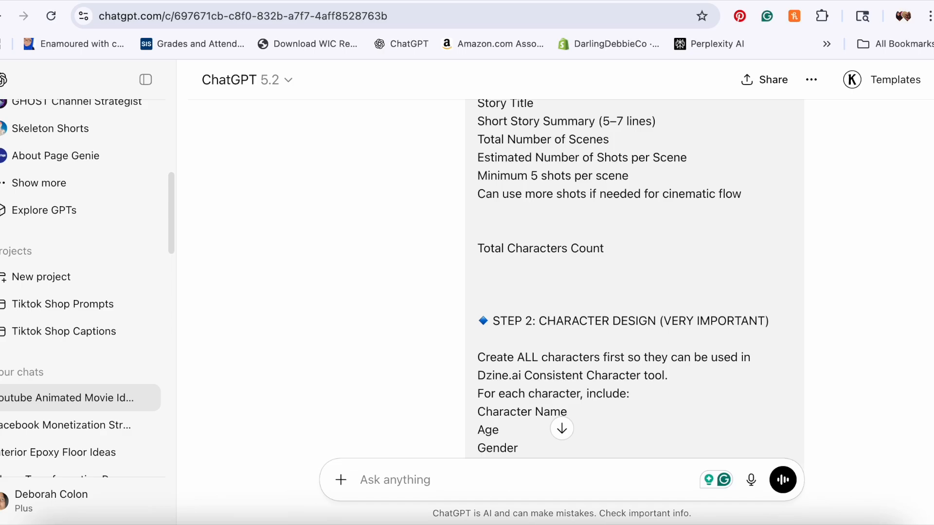
Step: Scroll down to read the story overview generated for Story Idea #4
{"action": "scroll", "coordinate": [894, 428], "scroll_direction": "down", "scroll_amount": 10}
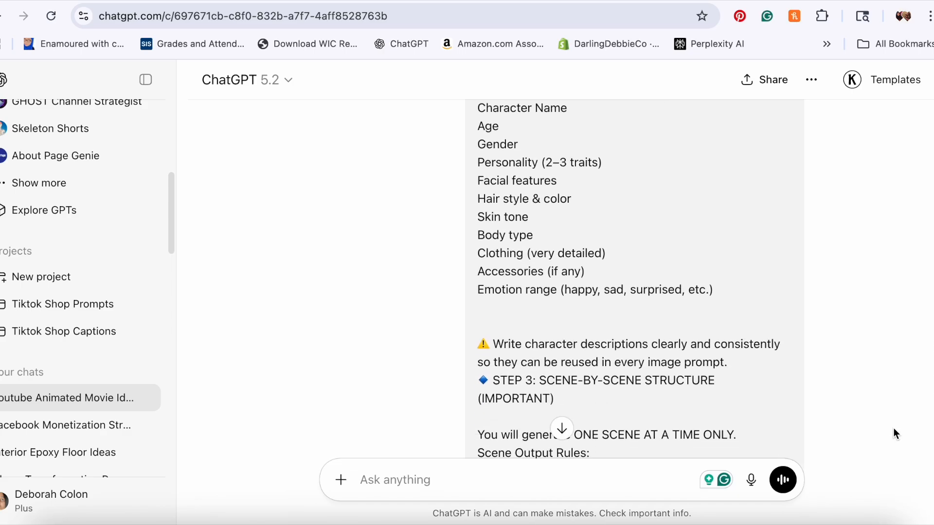
{"action": "scroll", "coordinate": [894, 428], "scroll_direction": "down", "scroll_amount": 15}
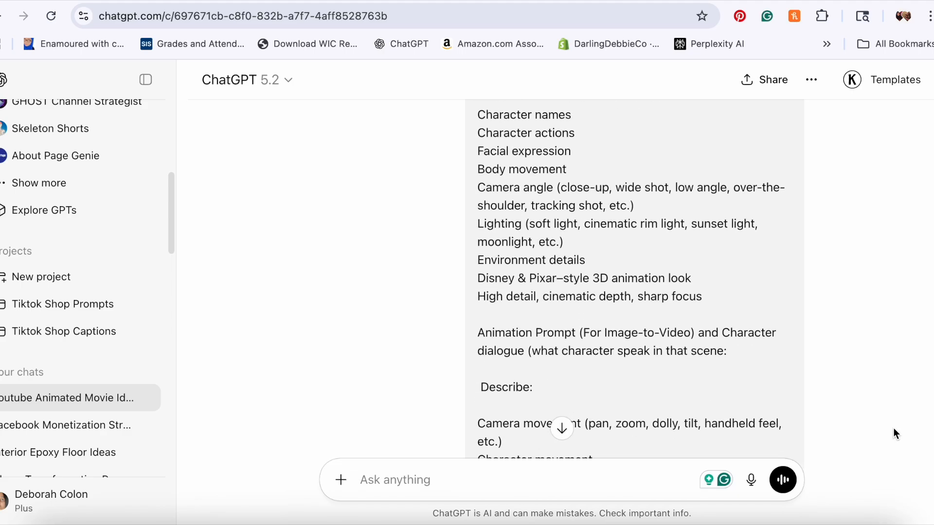
{"action": "scroll", "coordinate": [894, 429], "scroll_direction": "down", "scroll_amount": 15}
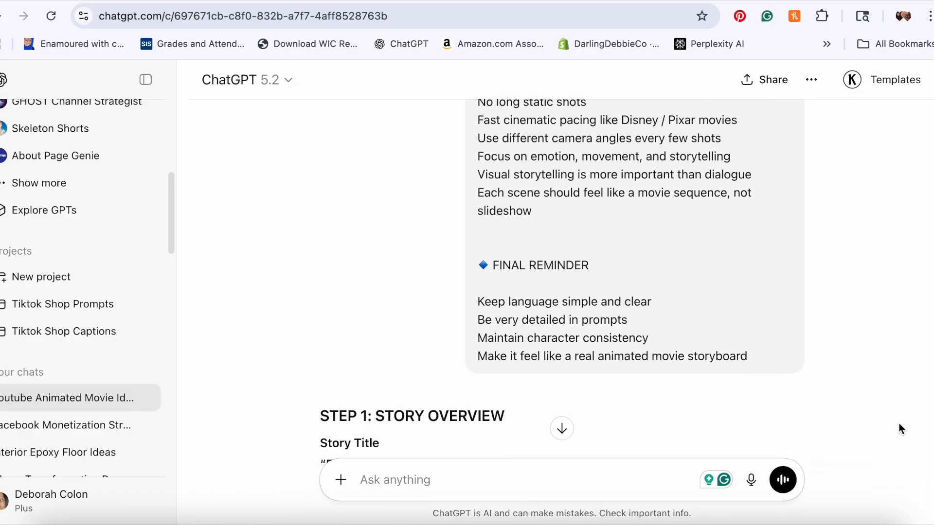
{"action": "scroll", "coordinate": [876, 419], "scroll_direction": "down", "scroll_amount": 1}
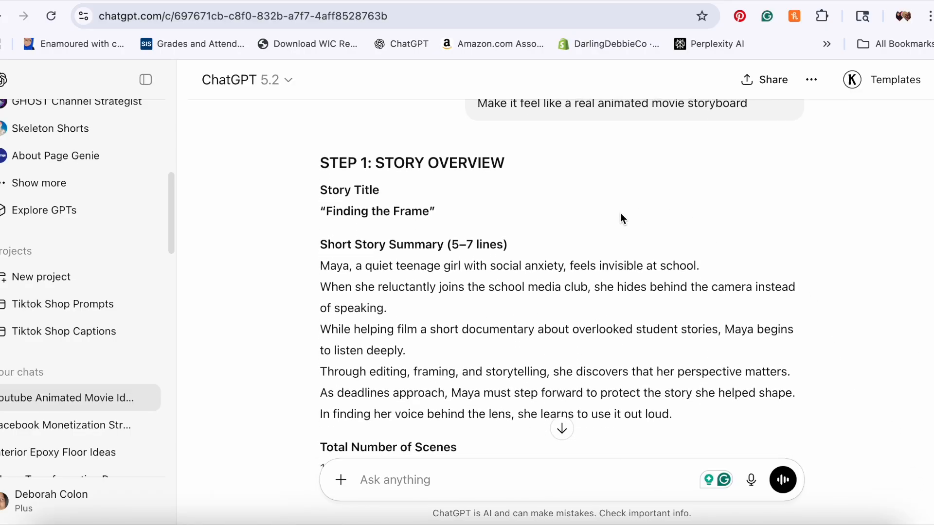
{"action": "scroll", "coordinate": [292, 193], "scroll_direction": "down", "scroll_amount": 1}
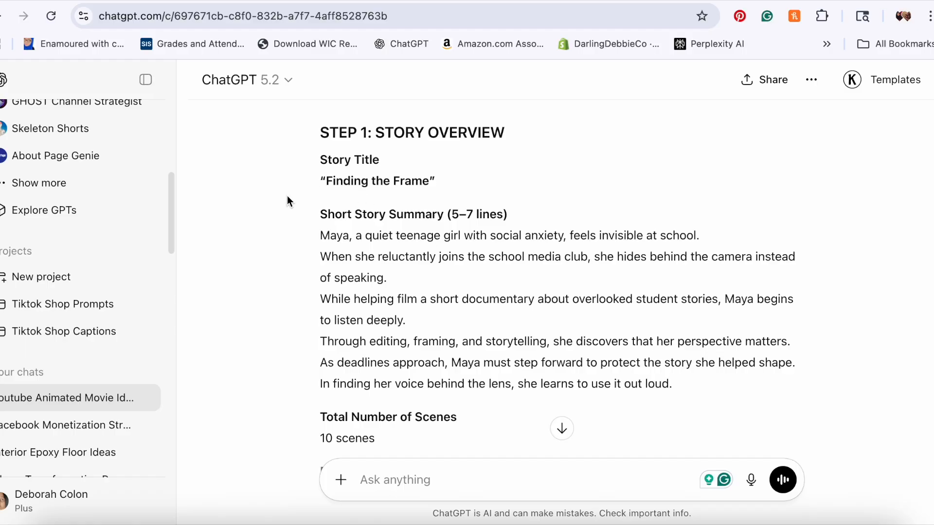
Step: Scroll to Maya Chen's character design and copy her details from Age through Emotion range
{"action": "scroll", "coordinate": [288, 200], "scroll_direction": "down", "scroll_amount": 2}
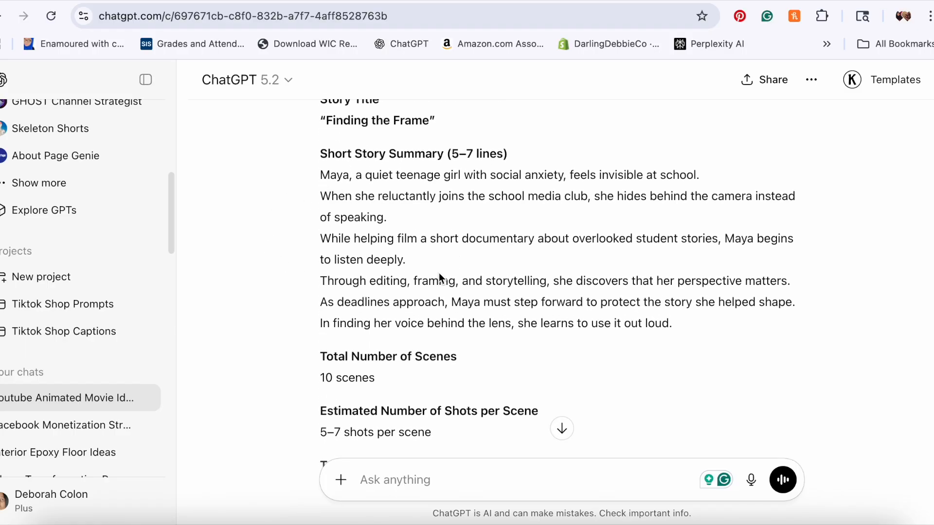
{"action": "scroll", "coordinate": [288, 252], "scroll_direction": "down", "scroll_amount": 5}
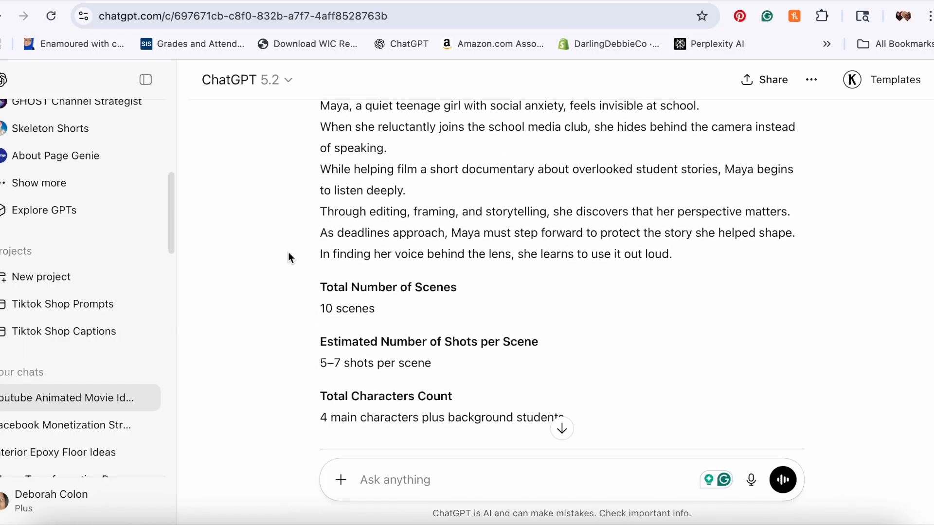
{"action": "scroll", "coordinate": [308, 265], "scroll_direction": "down", "scroll_amount": 1}
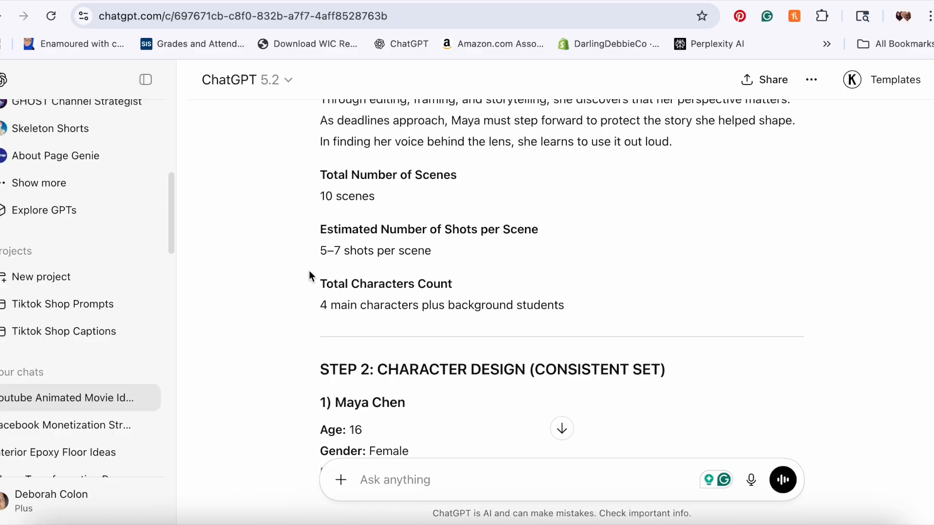
{"action": "scroll", "coordinate": [308, 288], "scroll_direction": "down", "scroll_amount": 1}
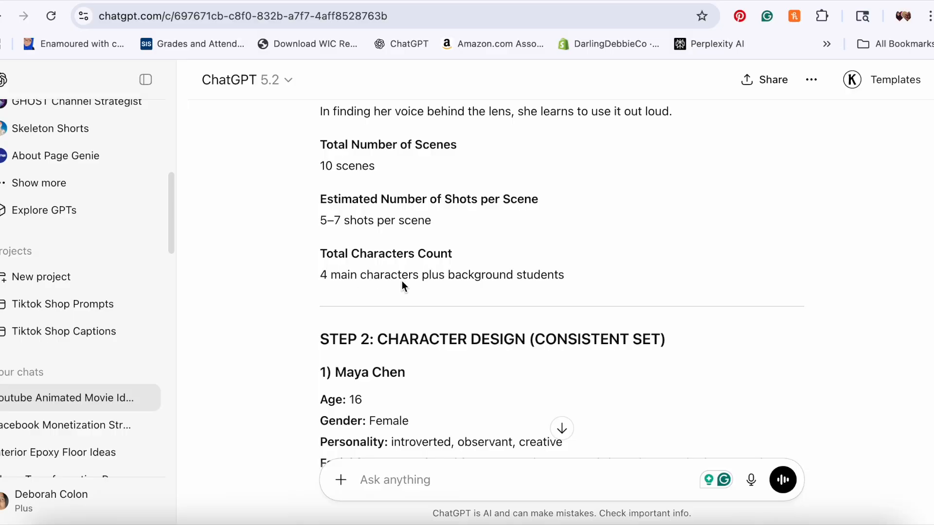
{"action": "scroll", "coordinate": [287, 272], "scroll_direction": "down", "scroll_amount": 4}
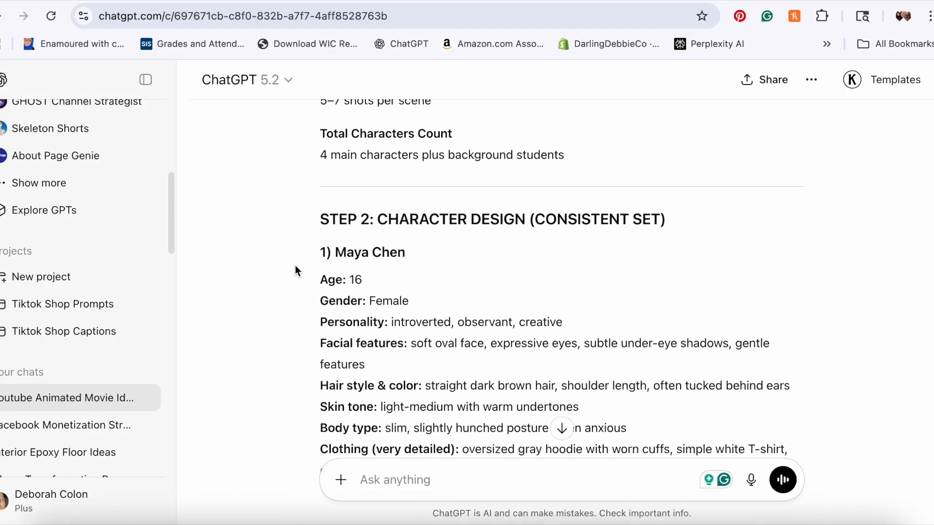
{"action": "scroll", "coordinate": [281, 256], "scroll_direction": "down", "scroll_amount": 3}
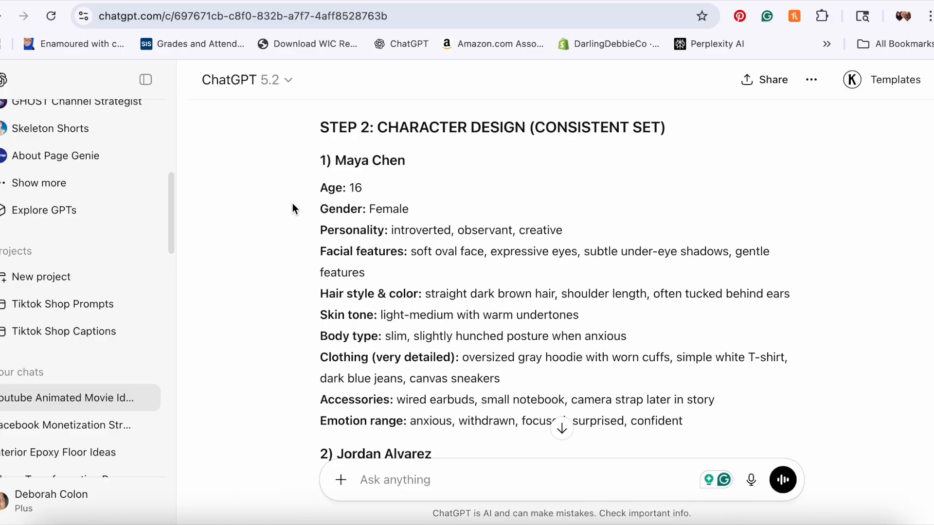
{"action": "scroll", "coordinate": [293, 208], "scroll_direction": "down", "scroll_amount": 1}
{"action": "left_click_drag", "start_coordinate": [322, 153], "coordinate": [705, 389]}
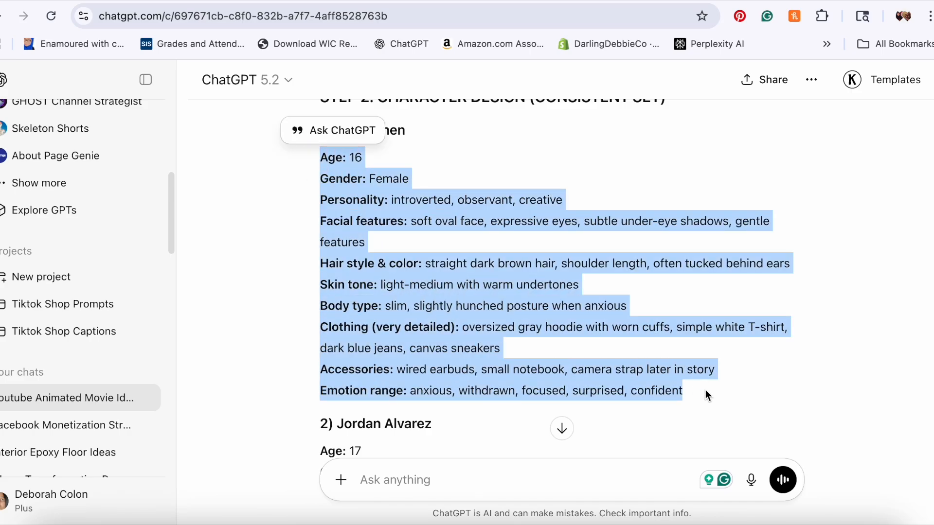
Step: Switch to the Whisk tab and browse the project library
{"action": "left_click", "coordinate": [302, 1]}
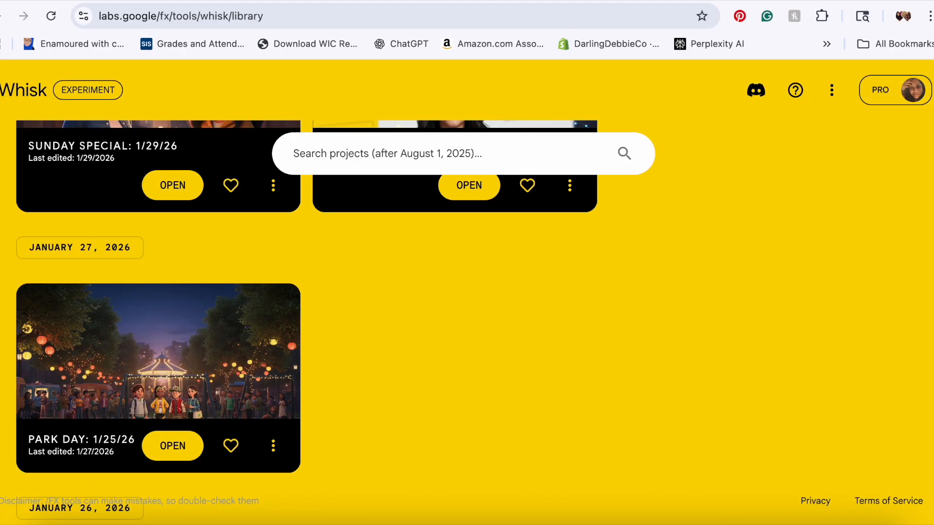
{"action": "scroll", "coordinate": [373, 419], "scroll_direction": "up", "scroll_amount": 5}
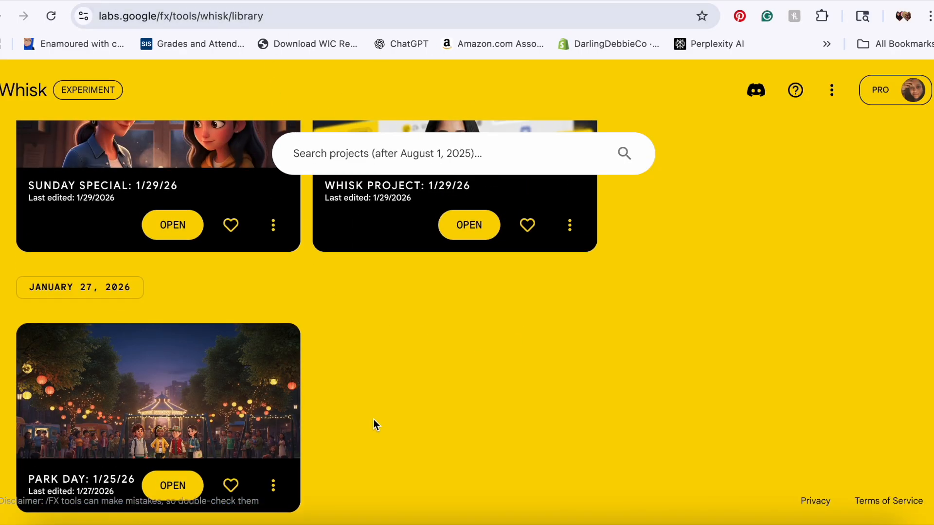
{"action": "scroll", "coordinate": [179, 185], "scroll_direction": "up", "scroll_amount": 5}
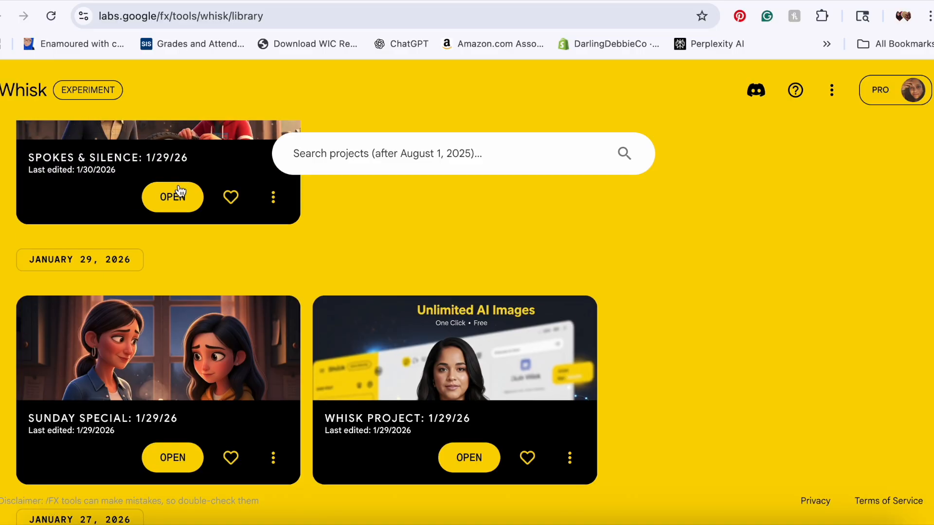
{"action": "scroll", "coordinate": [235, 360], "scroll_direction": "up", "scroll_amount": 4}
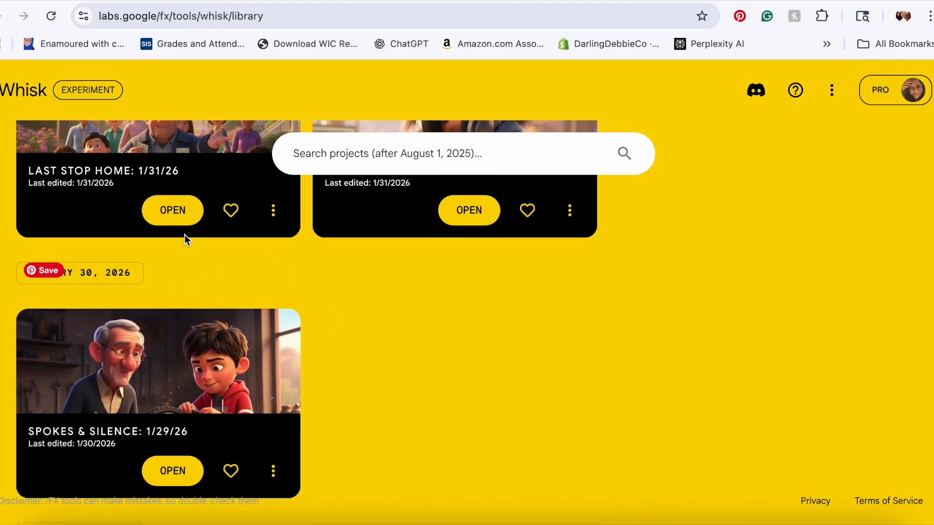
{"action": "scroll", "coordinate": [392, 263], "scroll_direction": "up", "scroll_amount": 4}
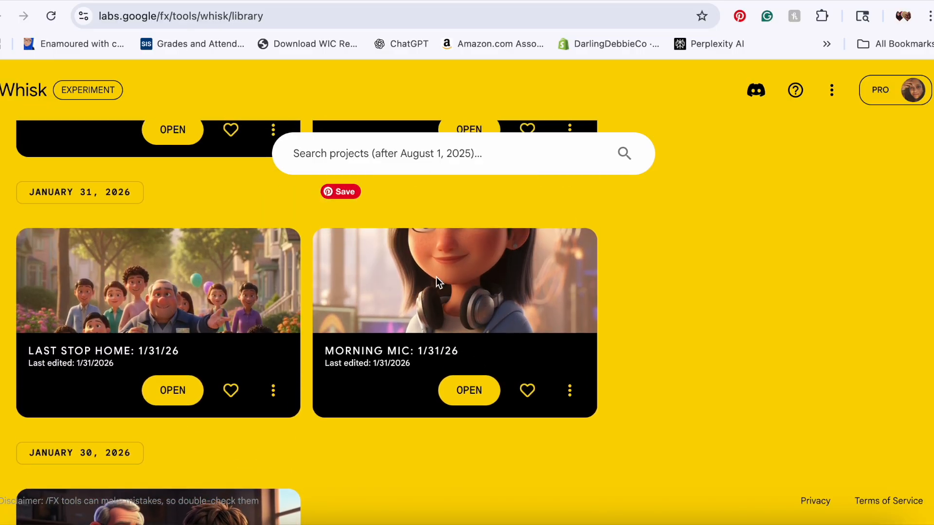
{"action": "scroll", "coordinate": [462, 289], "scroll_direction": "up", "scroll_amount": 2}
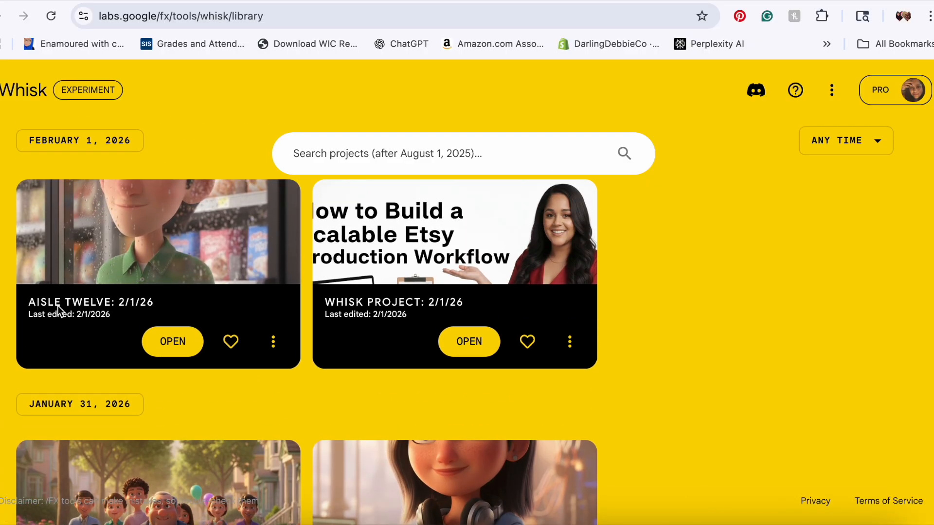
{"action": "scroll", "coordinate": [75, 317], "scroll_direction": "down", "scroll_amount": 5}
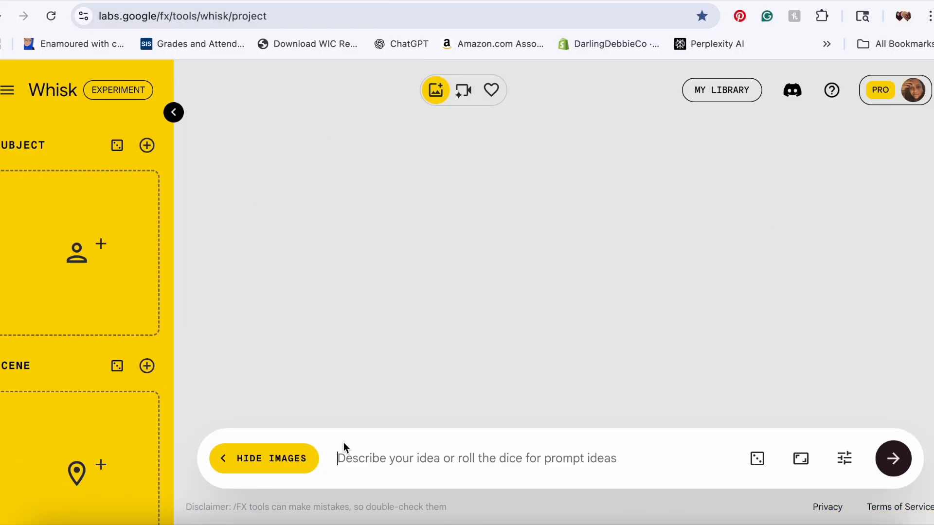
Step: In a new Whisk project, collapse the side panel and toggle the seed lock in settings
{"action": "left_click", "coordinate": [174, 112]}
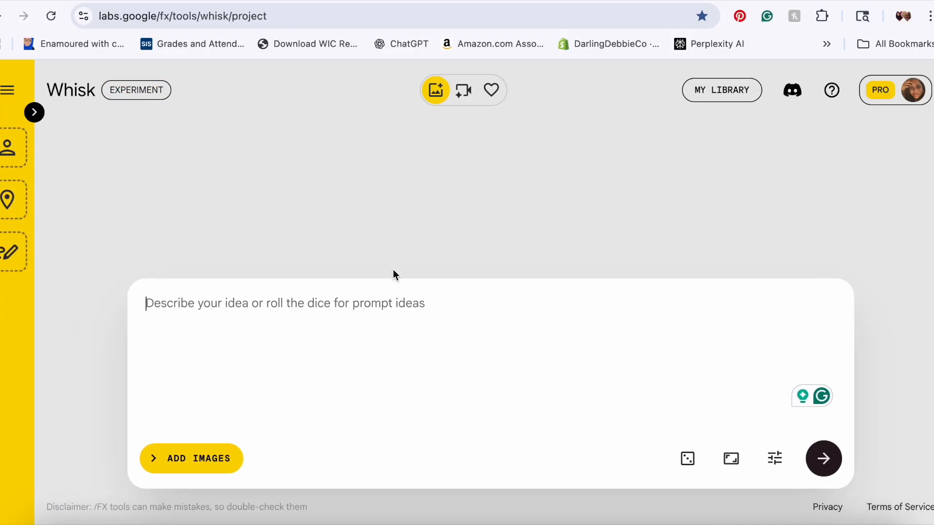
{"action": "left_click", "coordinate": [775, 460]}
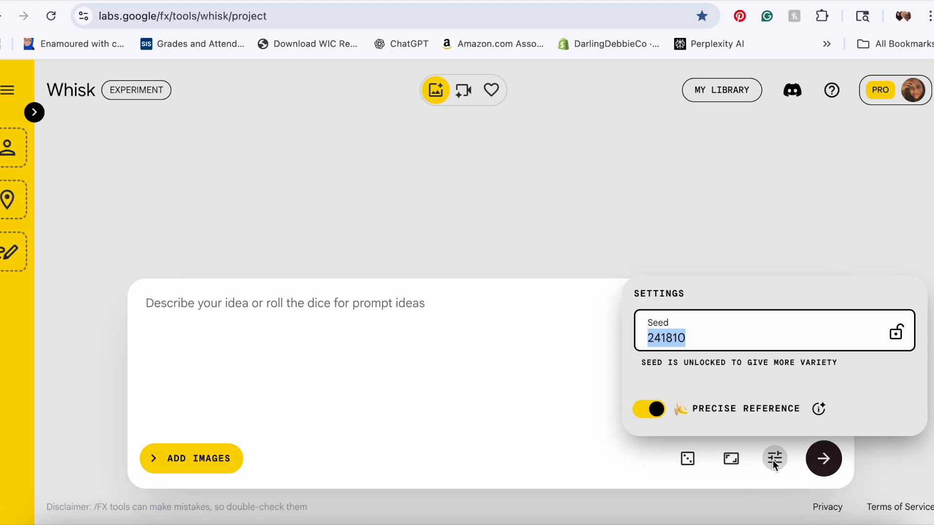
{"action": "left_click", "coordinate": [902, 334]}
Step: Set the image aspect ratio to 1:1 Square
{"action": "left_click", "coordinate": [731, 460]}
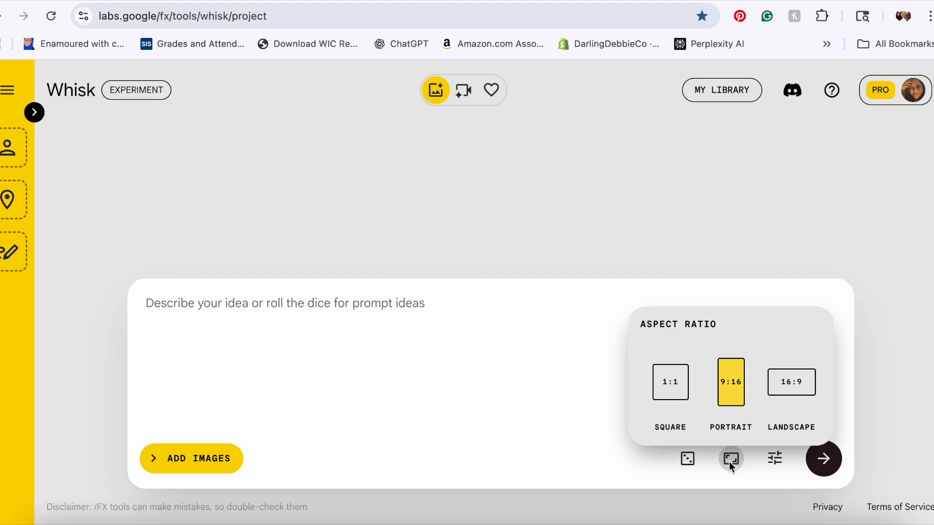
{"action": "left_click", "coordinate": [786, 387]}
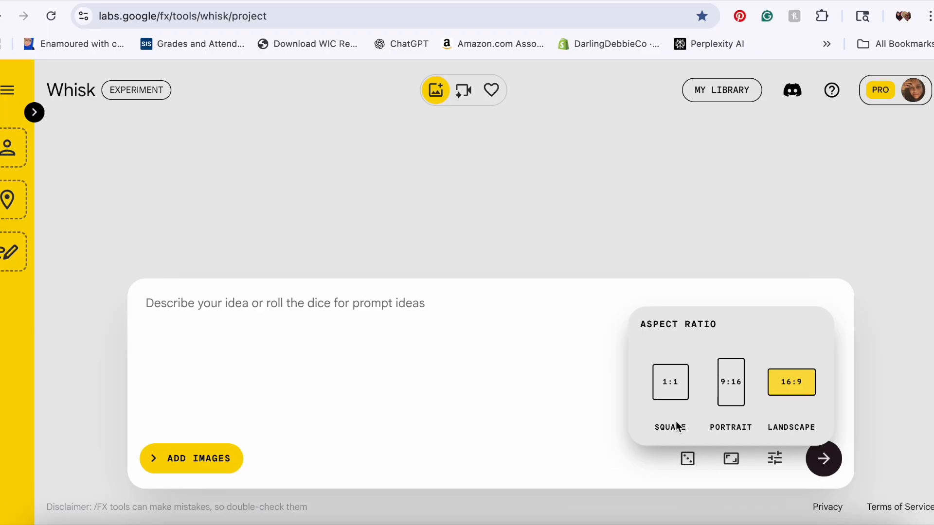
{"action": "left_click", "coordinate": [735, 392]}
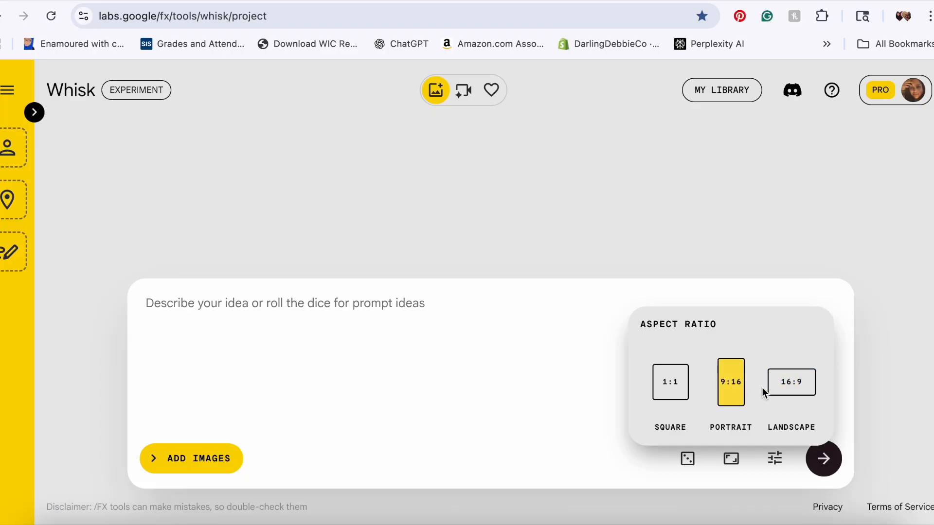
{"action": "left_click", "coordinate": [784, 389]}
{"action": "left_click", "coordinate": [548, 464]}
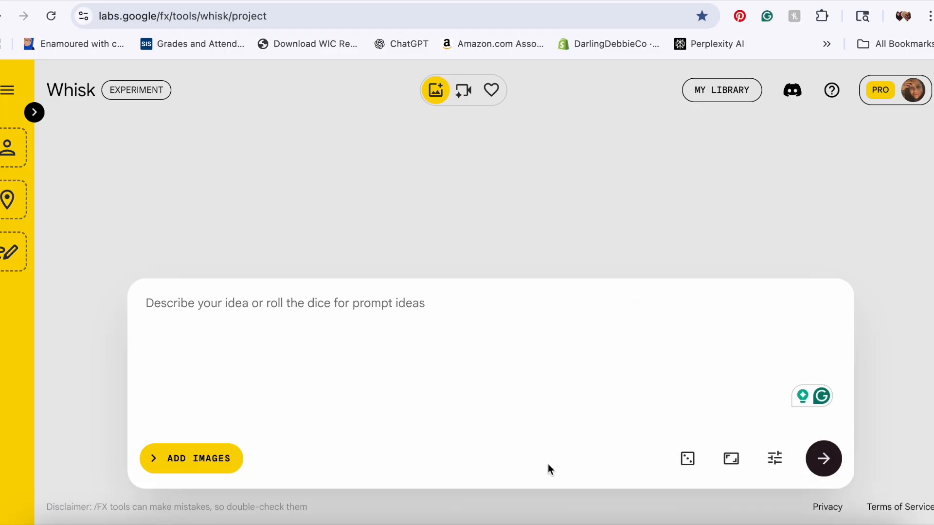
{"action": "left_click", "coordinate": [732, 458]}
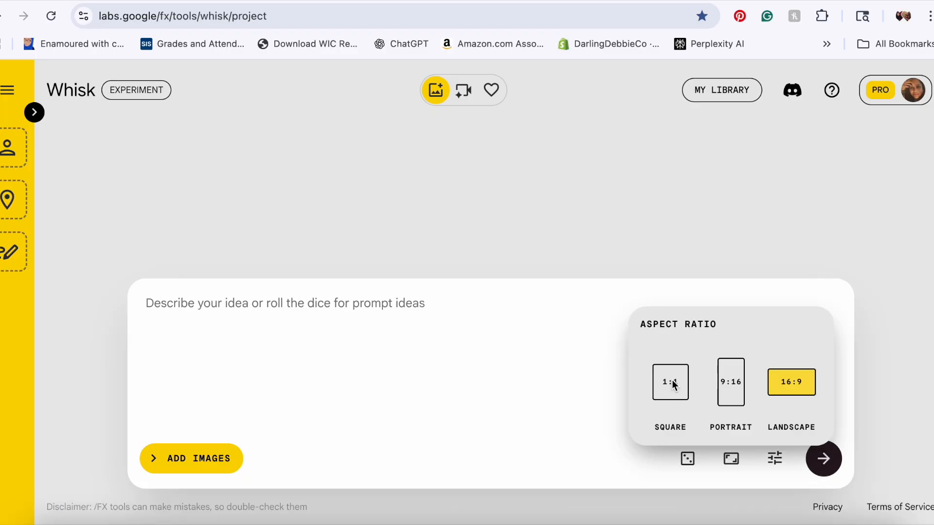
{"action": "left_click", "coordinate": [674, 389]}
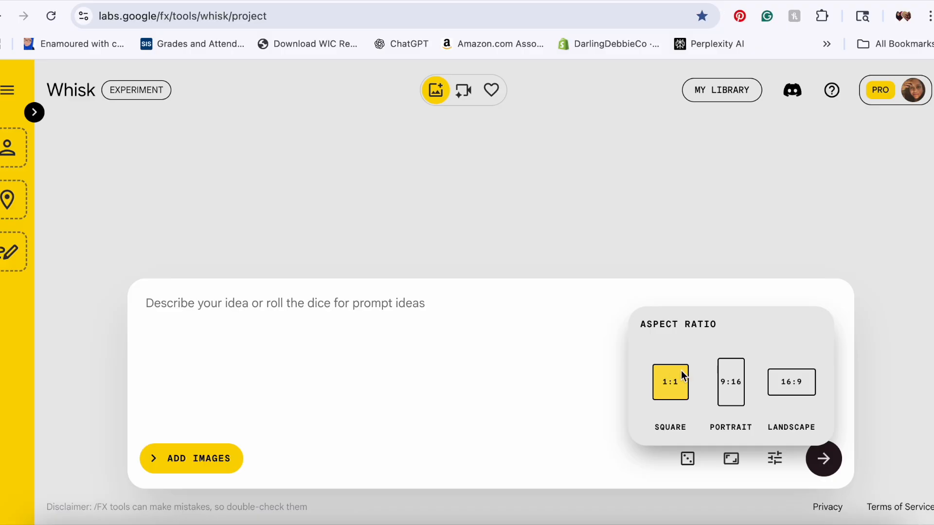
{"action": "left_click", "coordinate": [563, 401]}
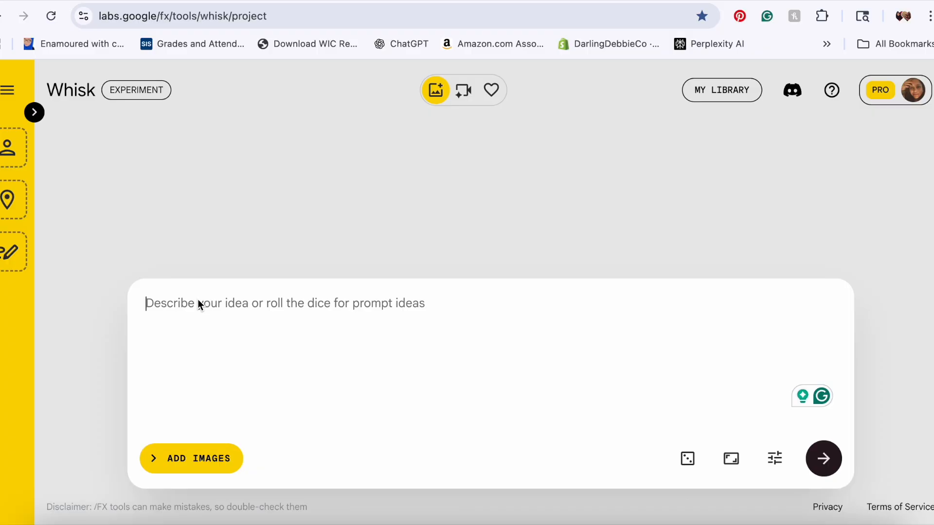
Step: Paste Maya Chen's details into the prompt, add "3D Animation" after the gender, and generate images
{"action": "key", "text": "ctrl+v"}
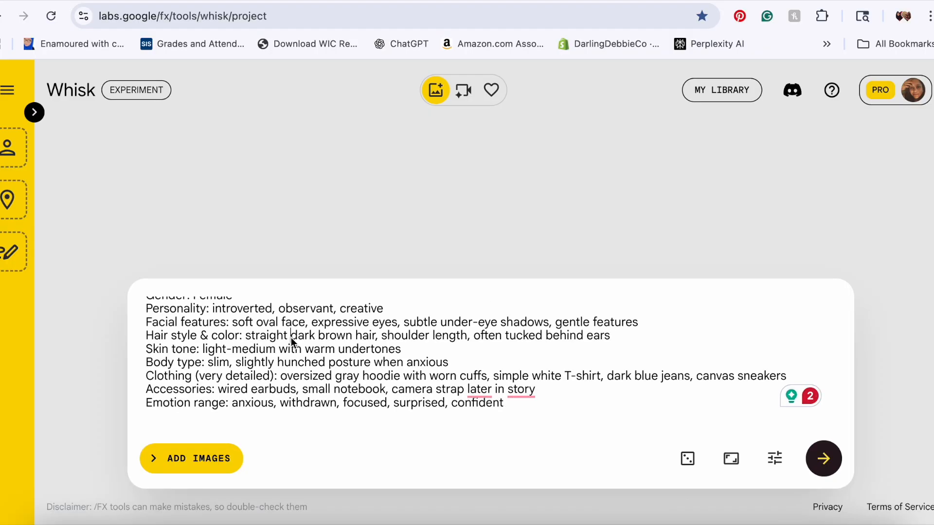
{"action": "key", "text": "Up"}
{"action": "key", "text": "Up"}
{"action": "key", "text": "Up"}
{"action": "key", "text": "Up"}
{"action": "key", "text": "Up"}
{"action": "left_click", "coordinate": [240, 320]}
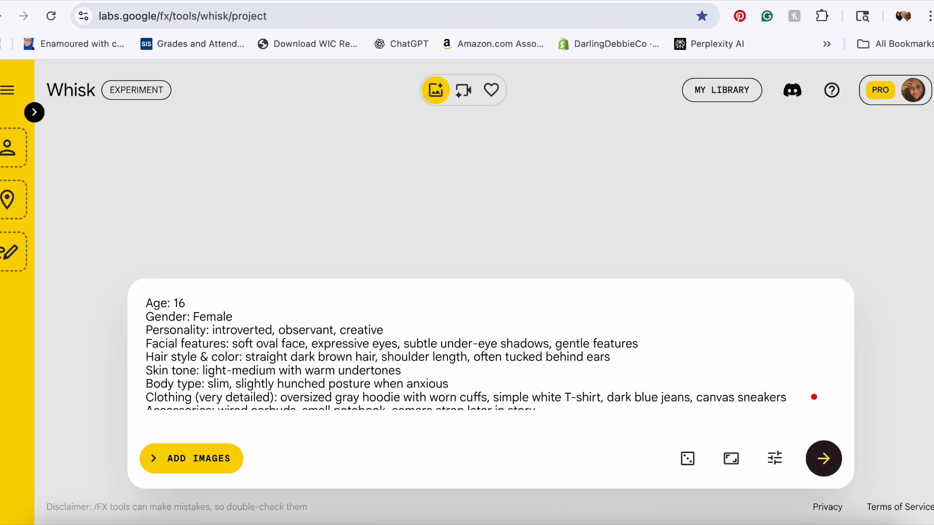
{"action": "type", "text": "3D Animation"}
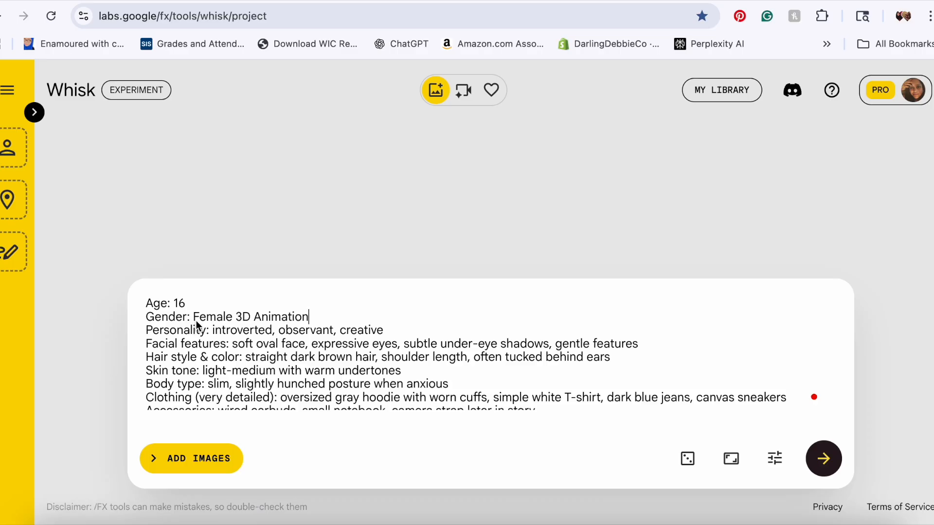
{"action": "left_click", "coordinate": [825, 461]}
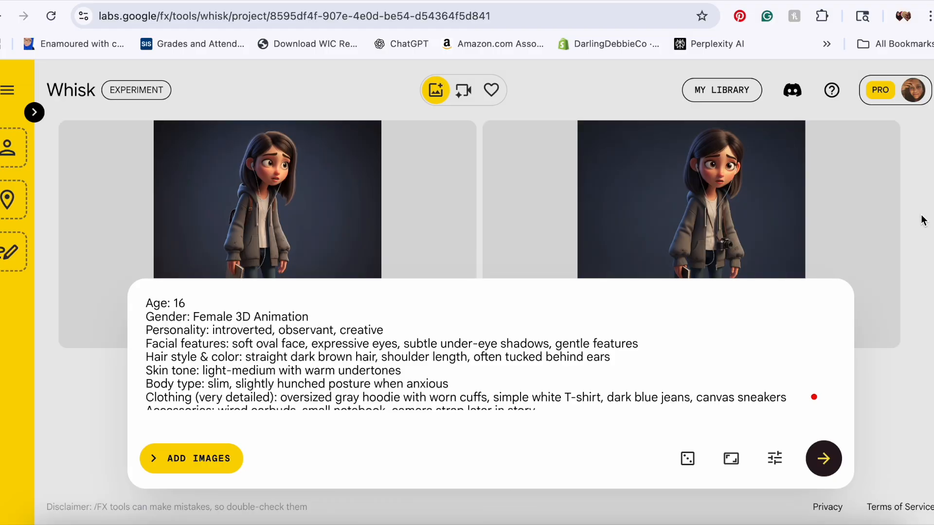
{"action": "scroll", "coordinate": [923, 220], "scroll_direction": "down", "scroll_amount": 2}
{"action": "scroll", "coordinate": [923, 220], "scroll_direction": "up", "scroll_amount": 2}
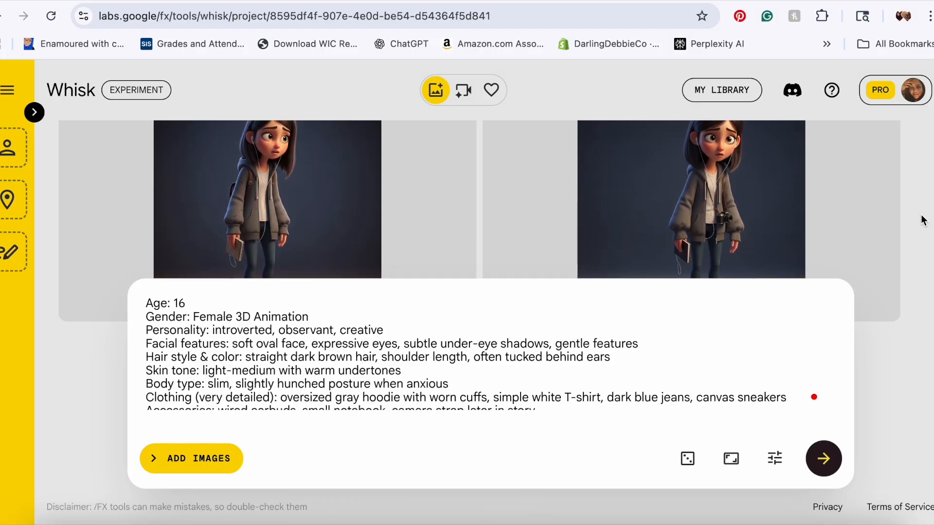
{"action": "scroll", "coordinate": [900, 225], "scroll_direction": "down", "scroll_amount": 1}
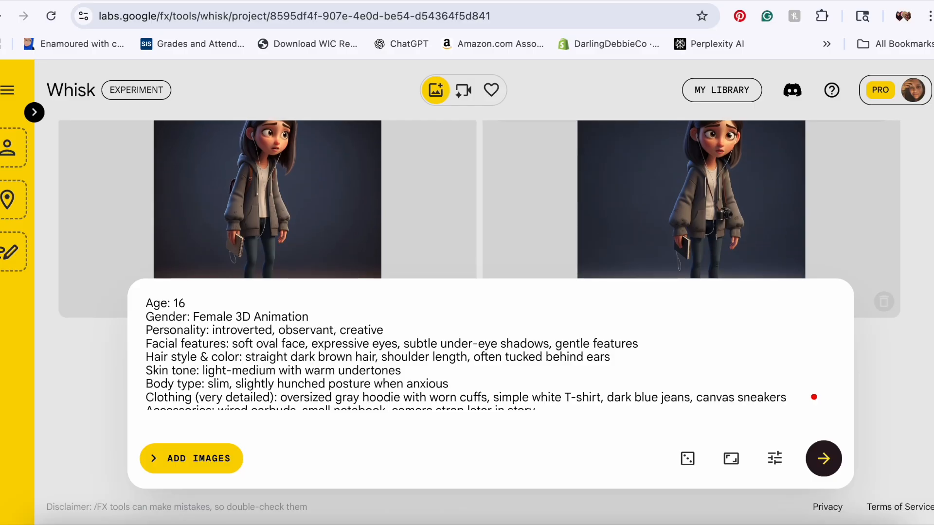
Step: Back in ChatGPT, copy Jordan Alvarez's character details from Age through Emotion range
{"action": "left_click", "coordinate": [213, 0]}
{"action": "left_click", "coordinate": [291, 276]}
{"action": "scroll", "coordinate": [291, 276], "scroll_direction": "down", "scroll_amount": 6}
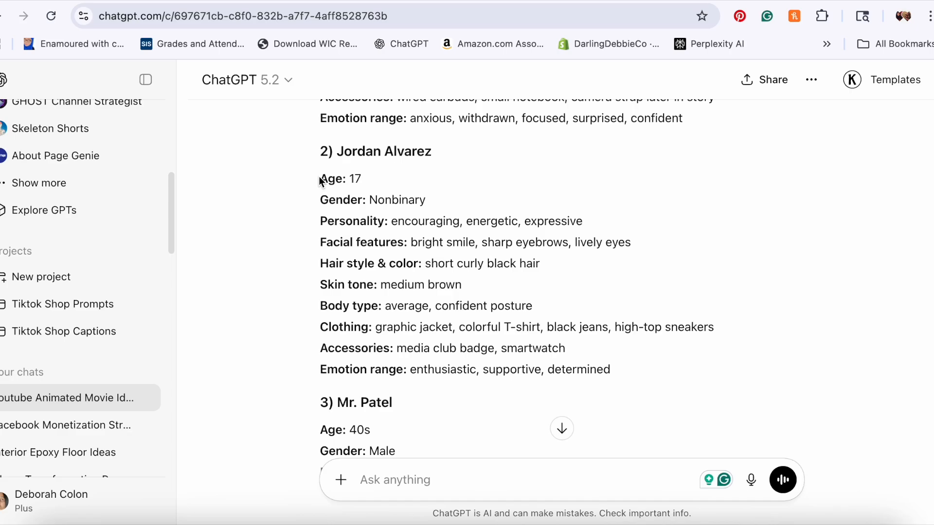
{"action": "left_click_drag", "start_coordinate": [330, 188], "coordinate": [625, 372]}
{"action": "key", "text": "super+c"}
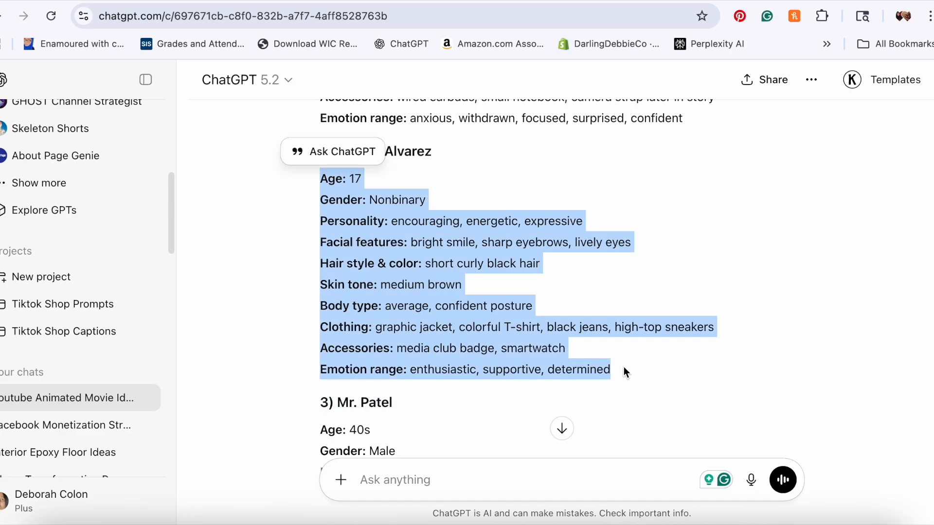
Step: Replace the Whisk prompt text with Jordan Alvarez's pasted character details
{"action": "left_click", "coordinate": [450, 0]}
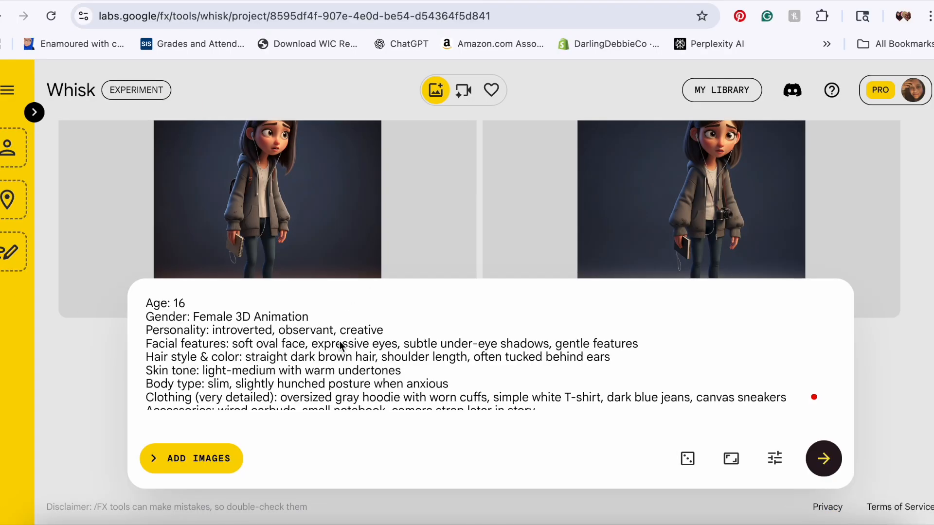
{"action": "left_click_drag", "start_coordinate": [150, 305], "coordinate": [395, 455]}
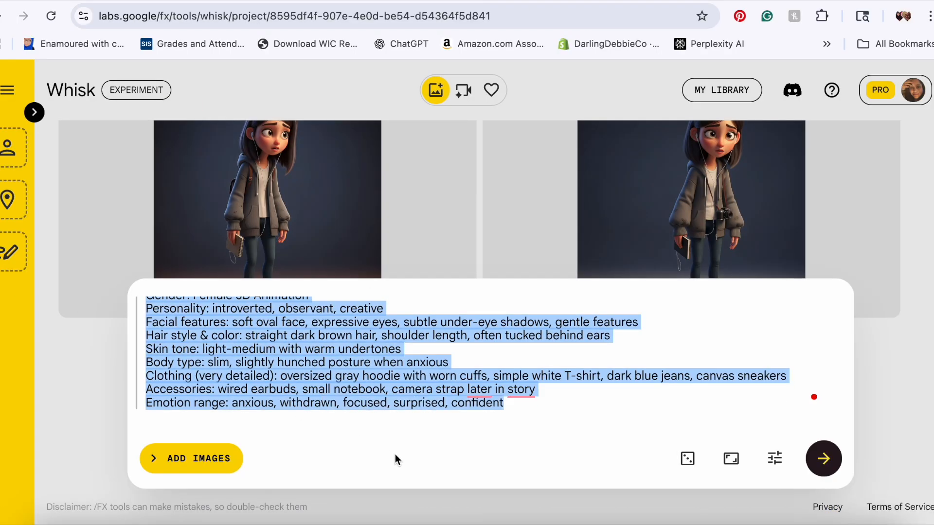
{"action": "key", "text": "BackSpace"}
{"action": "key", "text": "super+v"}
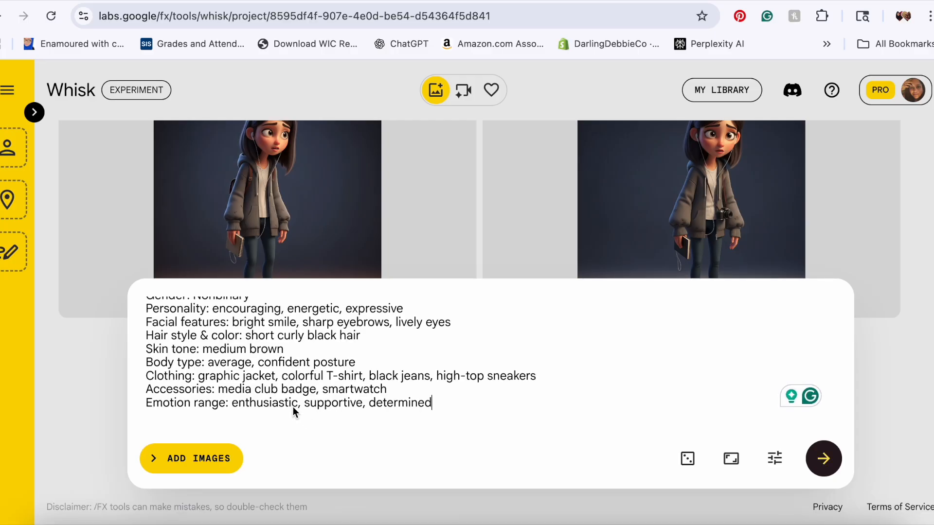
{"action": "key", "text": "super+Up"}
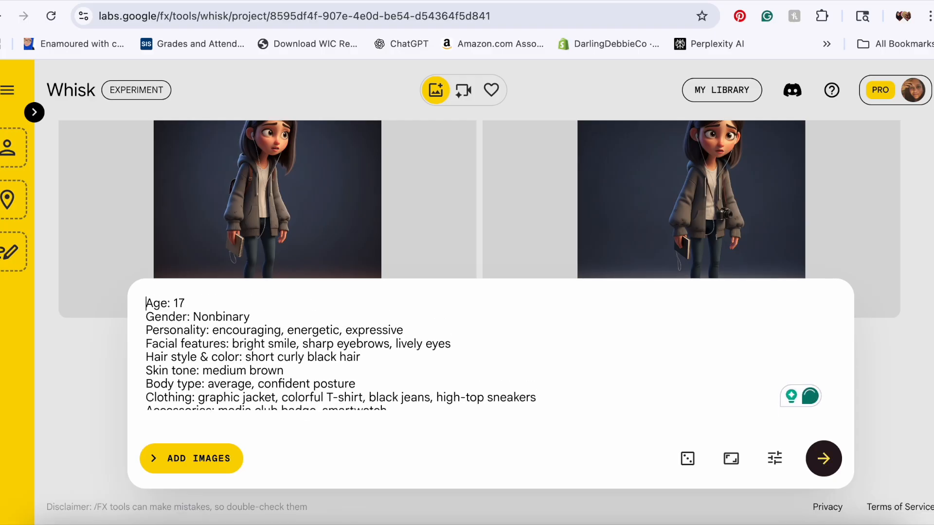
Step: Add "3D Animation" after Jordan's gender in the prompt and generate the images
{"action": "left_click", "coordinate": [259, 325]}
{"action": "type", "text": "3D Animation"}
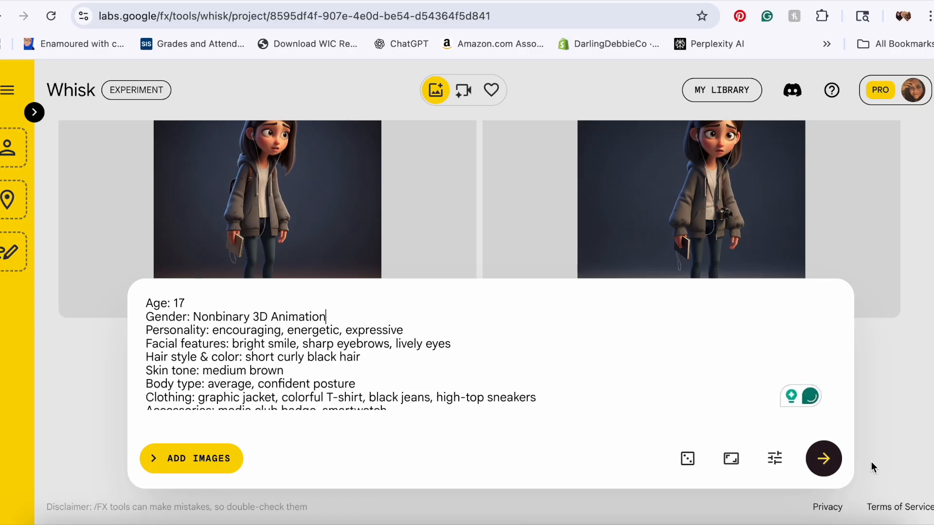
{"action": "left_click", "coordinate": [824, 458]}
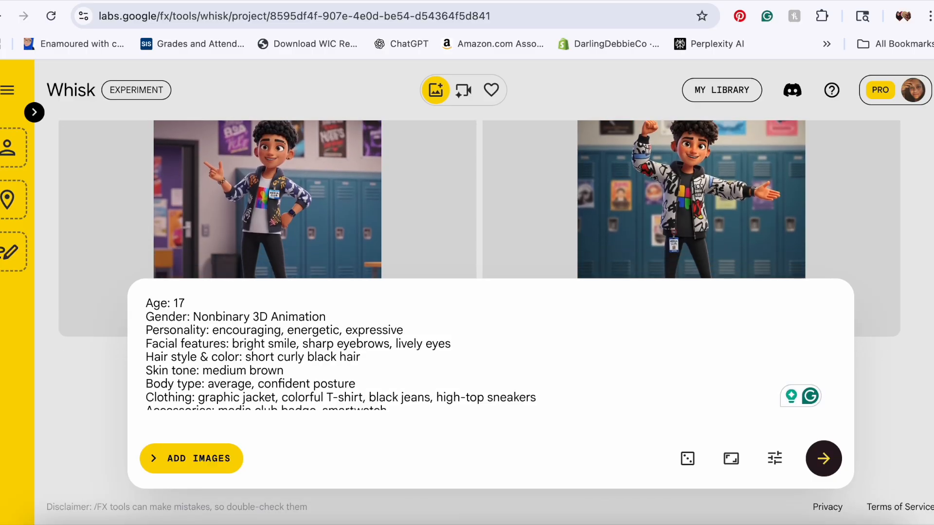
Step: Scroll the ChatGPT character list down to Mr. Patel and Lena Brooks, then return to Whisk
{"action": "key", "text": "ctrl+Tab"}
{"action": "left_click", "coordinate": [259, 222]}
{"action": "scroll", "coordinate": [259, 222], "scroll_direction": "down", "scroll_amount": 5}
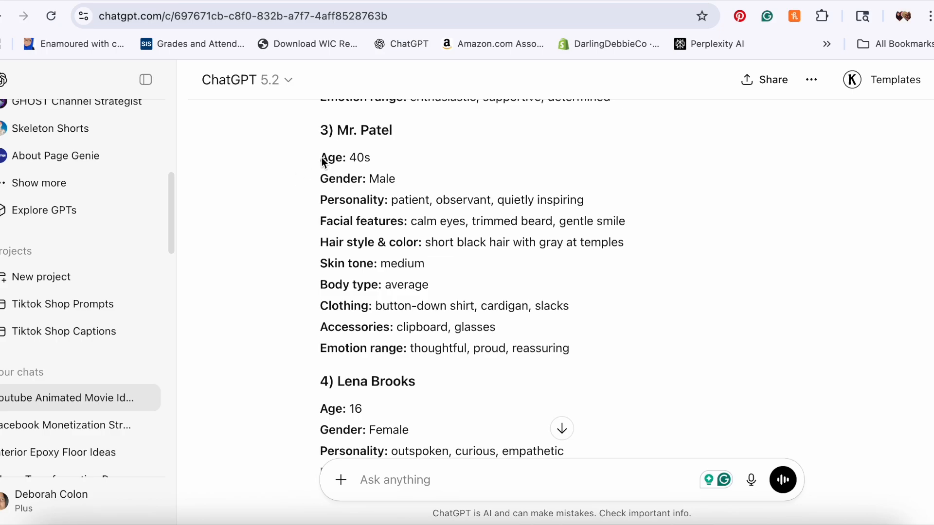
{"action": "key", "text": "ctrl+Tab"}
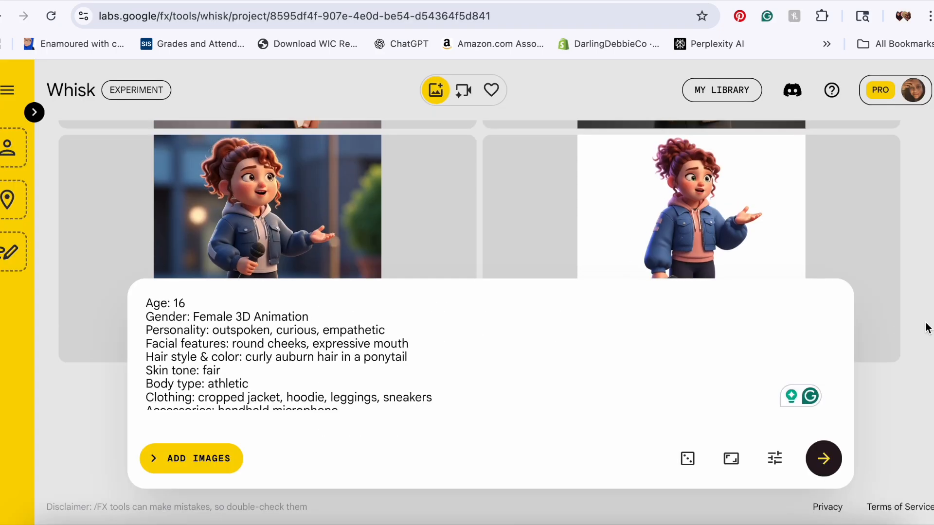
Step: Scroll through the generated character images to review all four characters
{"action": "scroll", "coordinate": [927, 327], "scroll_direction": "up", "scroll_amount": 3}
{"action": "scroll", "coordinate": [356, 173], "scroll_direction": "up", "scroll_amount": 5}
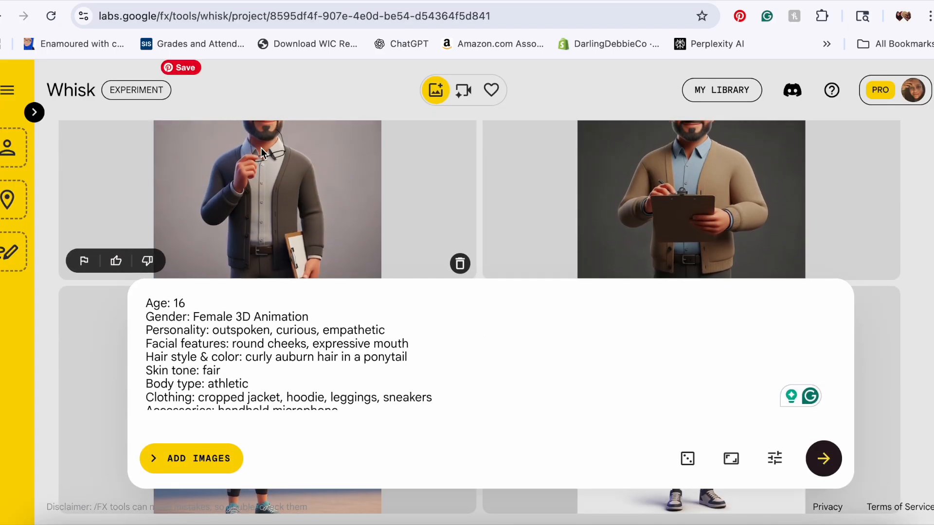
{"action": "scroll", "coordinate": [368, 189], "scroll_direction": "up", "scroll_amount": 5}
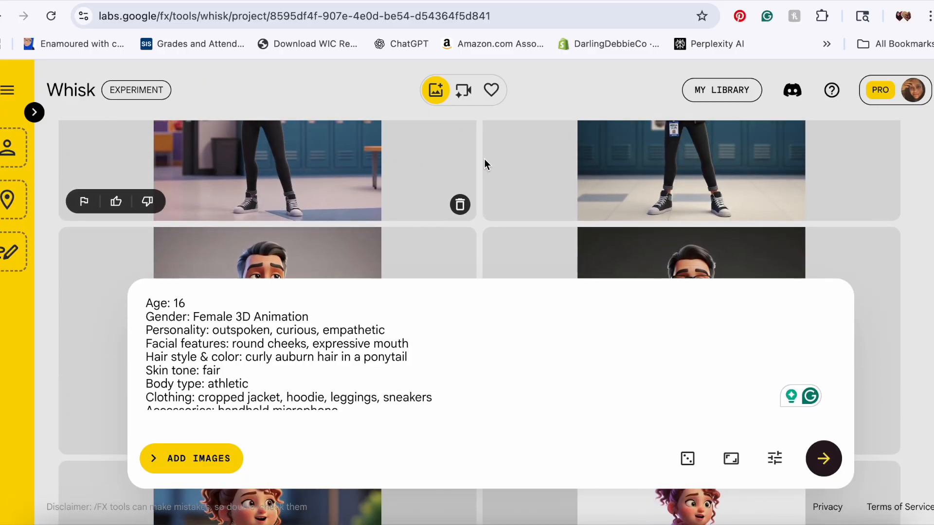
{"action": "scroll", "coordinate": [527, 154], "scroll_direction": "up", "scroll_amount": 4}
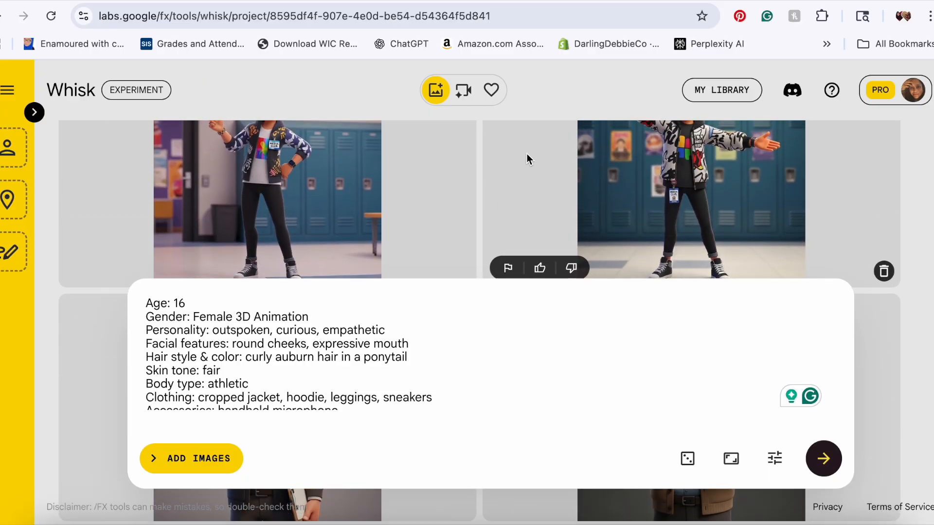
{"action": "scroll", "coordinate": [527, 154], "scroll_direction": "up", "scroll_amount": 3}
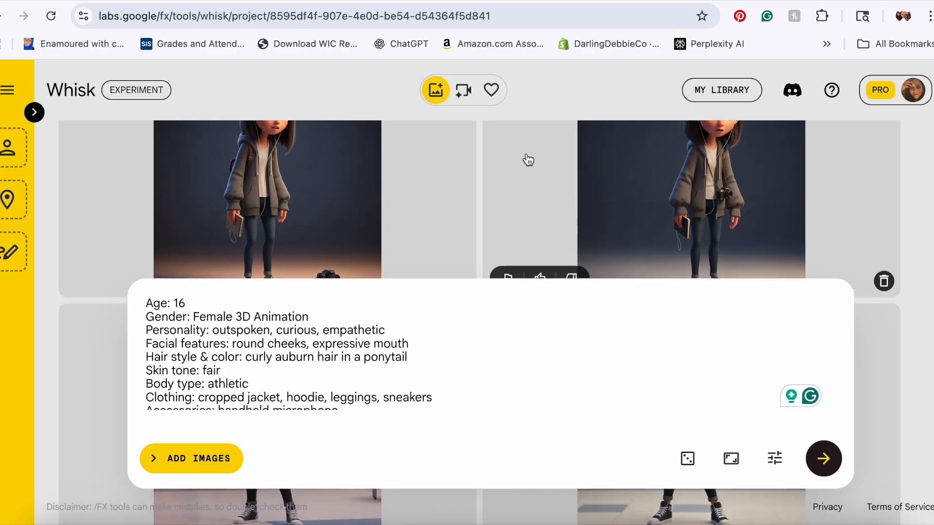
{"action": "scroll", "coordinate": [527, 160], "scroll_direction": "down", "scroll_amount": 10}
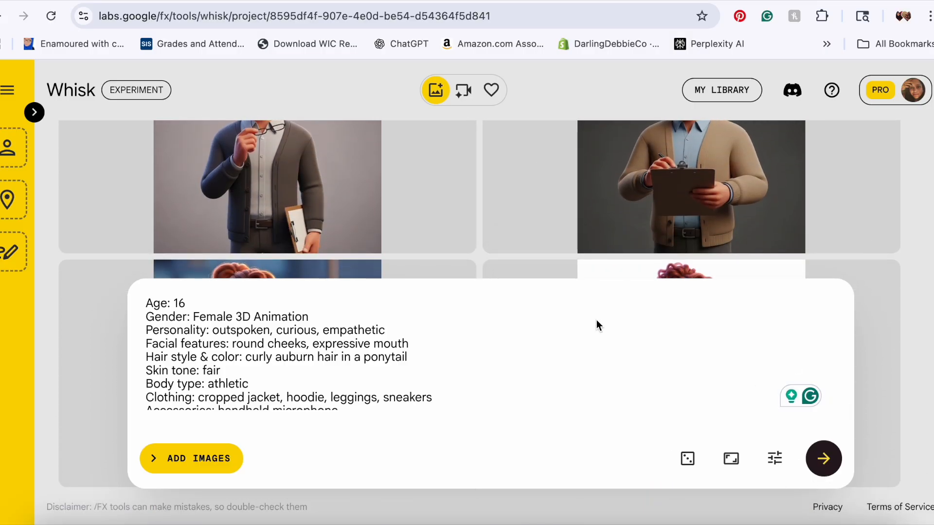
{"action": "scroll", "coordinate": [521, 194], "scroll_direction": "down", "scroll_amount": 2}
{"action": "scroll", "coordinate": [521, 193], "scroll_direction": "down", "scroll_amount": 2}
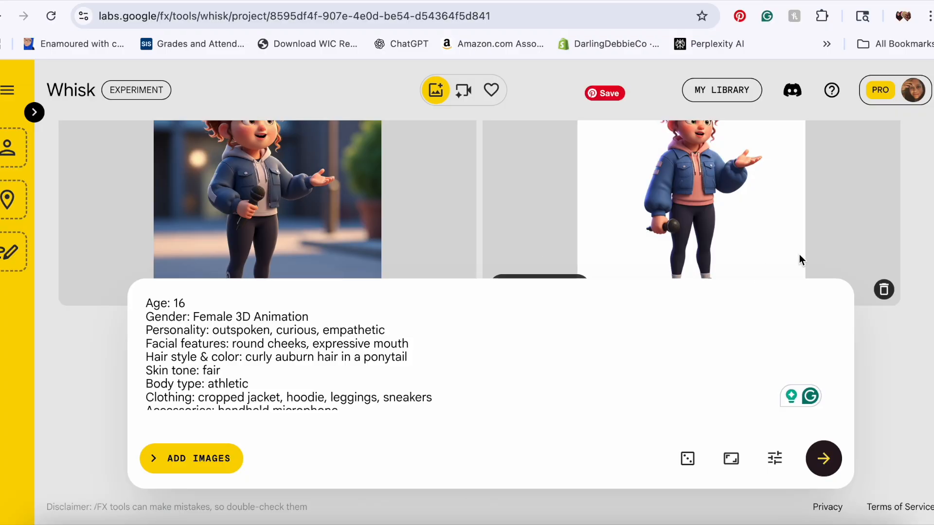
{"action": "scroll", "coordinate": [909, 247], "scroll_direction": "up", "scroll_amount": 3}
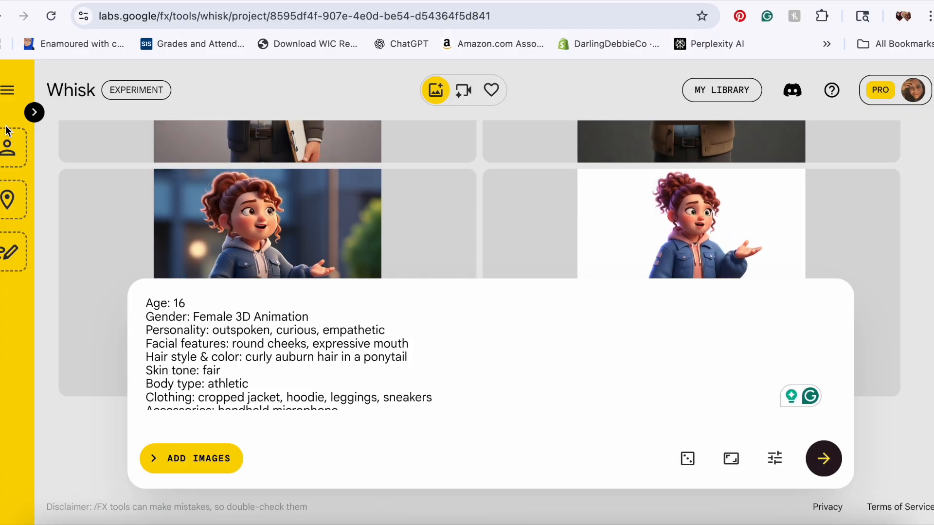
{"action": "scroll", "coordinate": [925, 284], "scroll_direction": "up", "scroll_amount": 8}
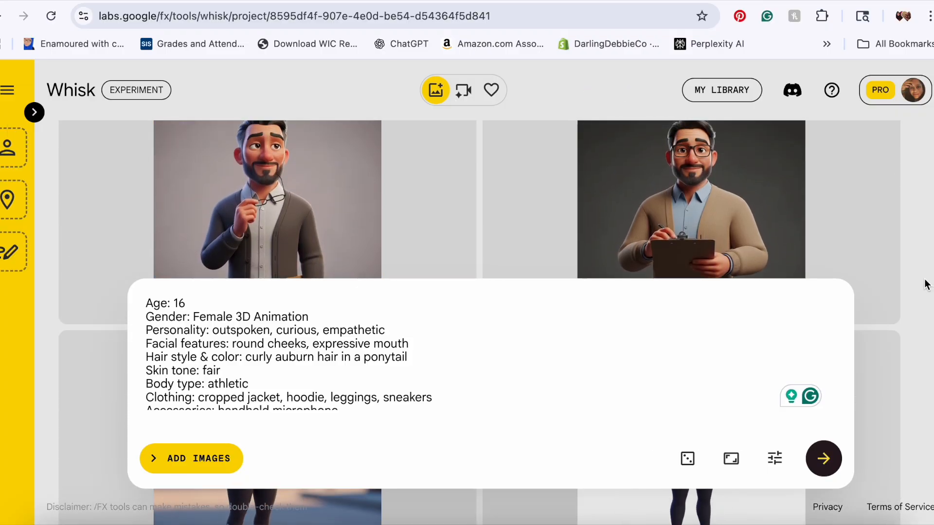
{"action": "scroll", "coordinate": [926, 284], "scroll_direction": "down", "scroll_amount": 9}
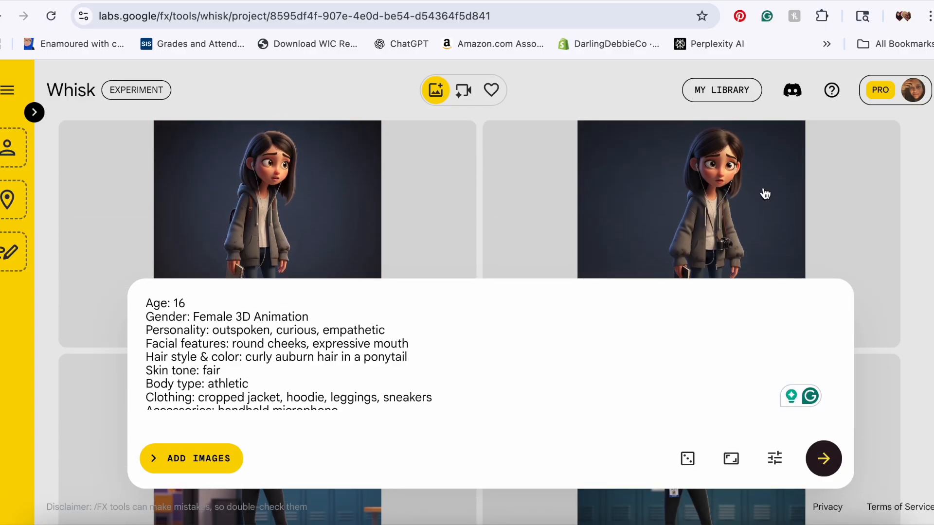
Step: Open the ingredients panel and drag Maya's and Jordan's generated images into the Subject slots
{"action": "left_click", "coordinate": [34, 113]}
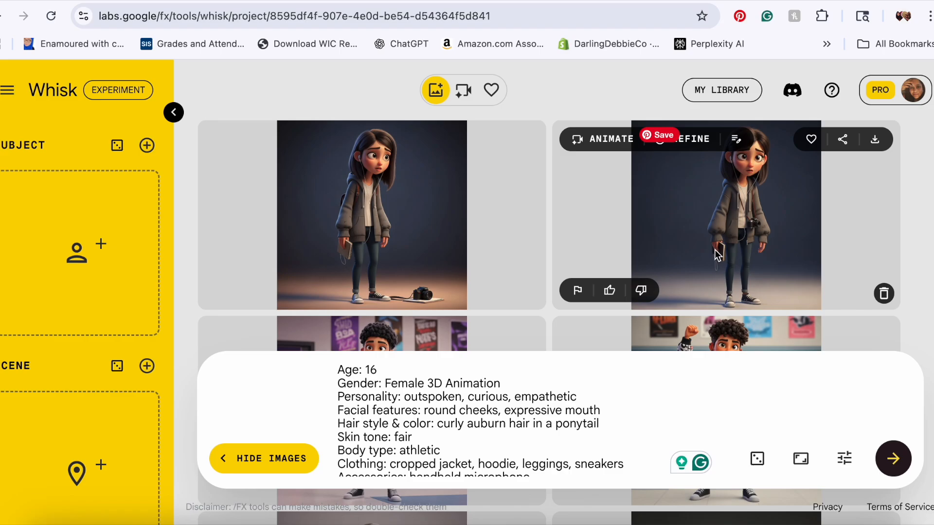
{"action": "left_click_drag", "start_coordinate": [748, 214], "coordinate": [112, 209]}
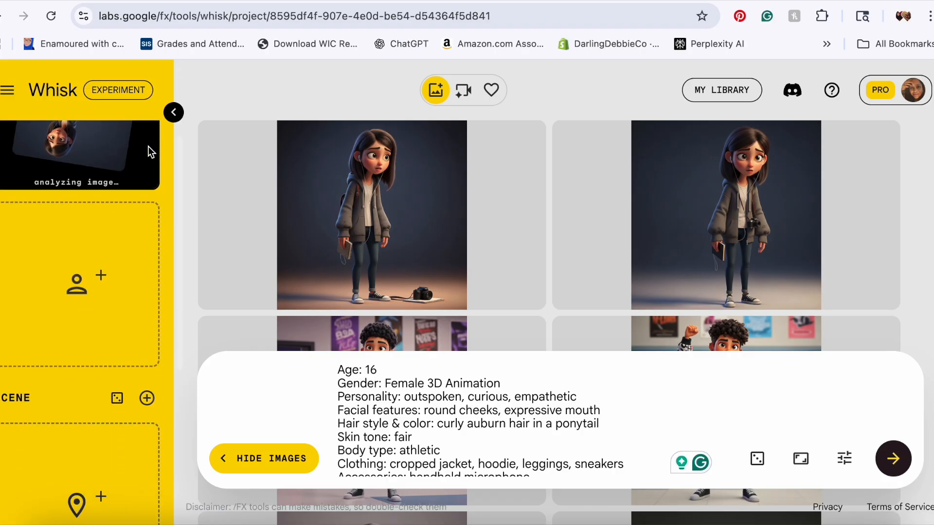
{"action": "scroll", "coordinate": [924, 291], "scroll_direction": "down", "scroll_amount": 1}
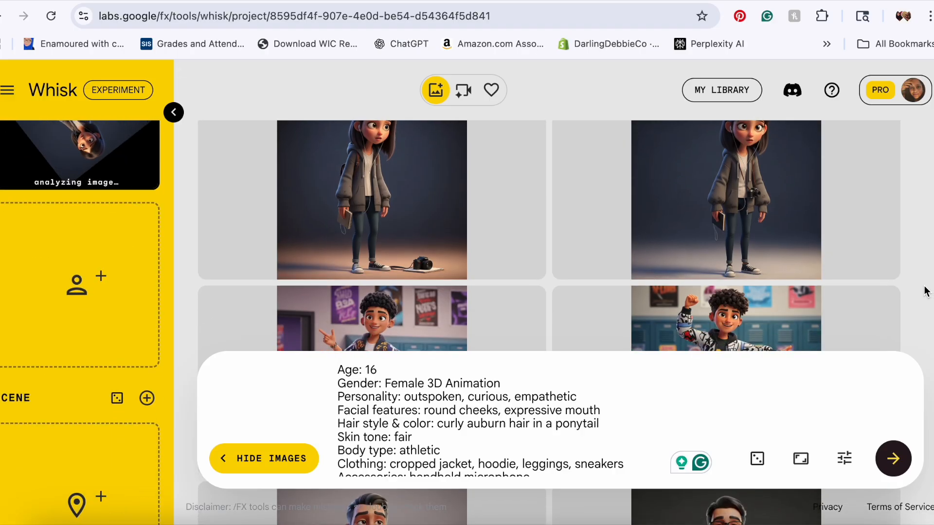
{"action": "scroll", "coordinate": [924, 291], "scroll_direction": "down", "scroll_amount": 5}
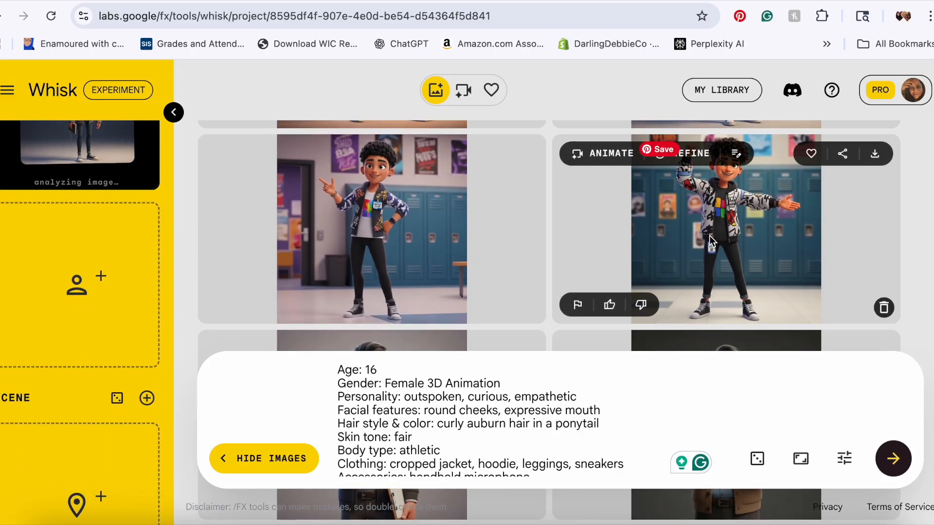
{"action": "left_click_drag", "start_coordinate": [743, 225], "coordinate": [155, 272]}
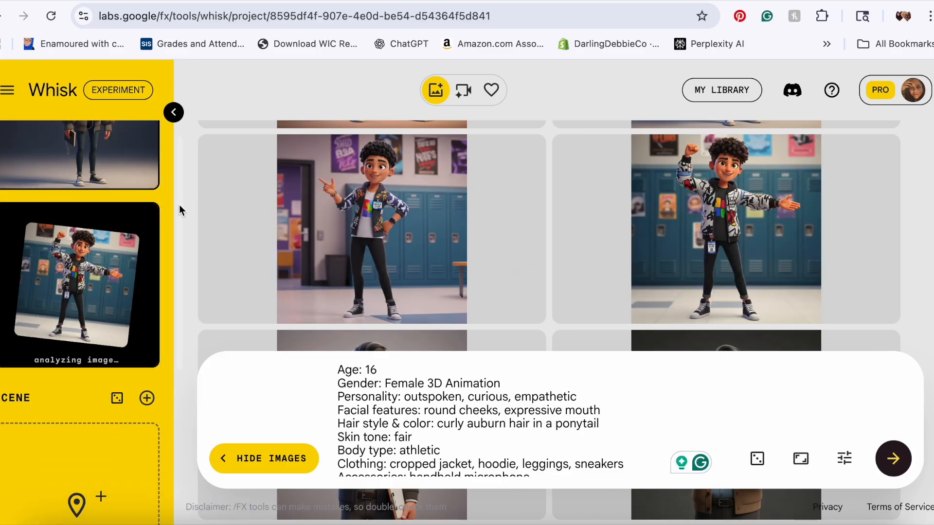
Step: Add two more Subject slots and drag Mr. Patel's and Lena's generated images into them
{"action": "left_click_drag", "start_coordinate": [179, 178], "coordinate": [195, 95]}
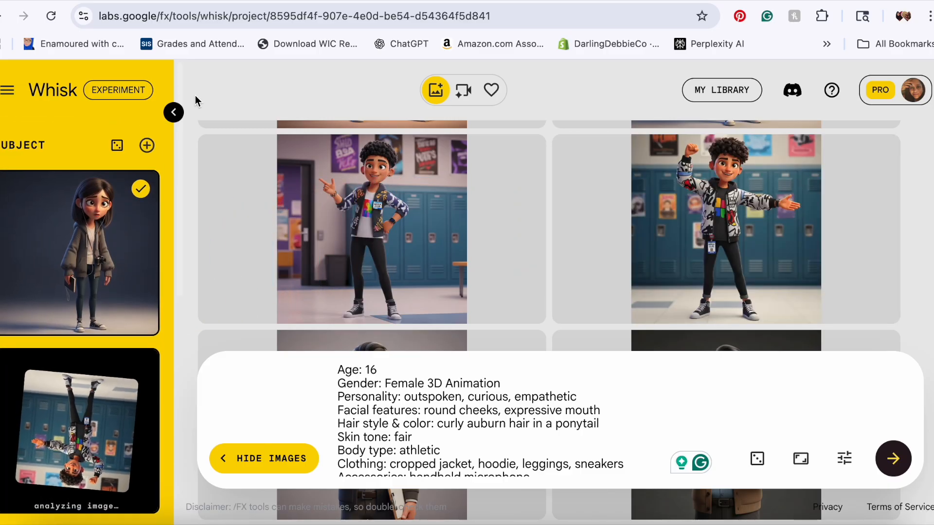
{"action": "left_click", "coordinate": [147, 145]}
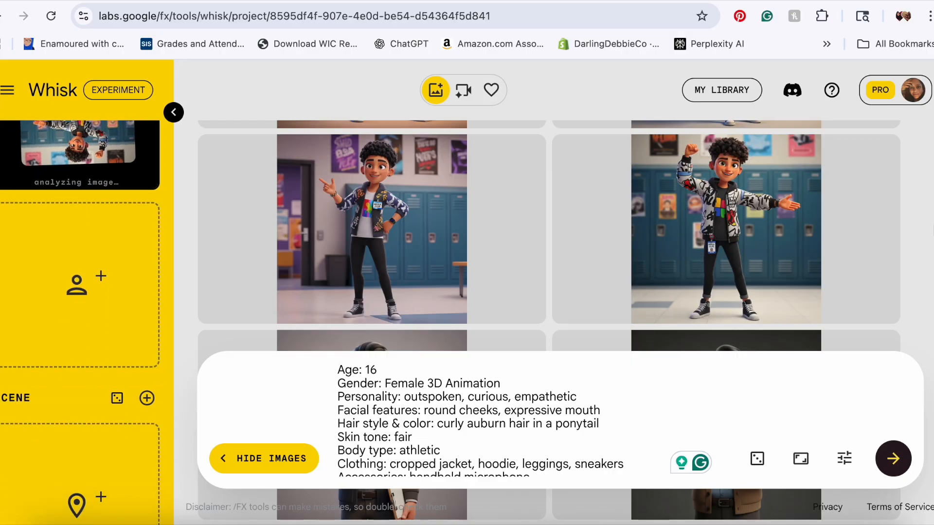
{"action": "scroll", "coordinate": [585, 228], "scroll_direction": "down", "scroll_amount": 8}
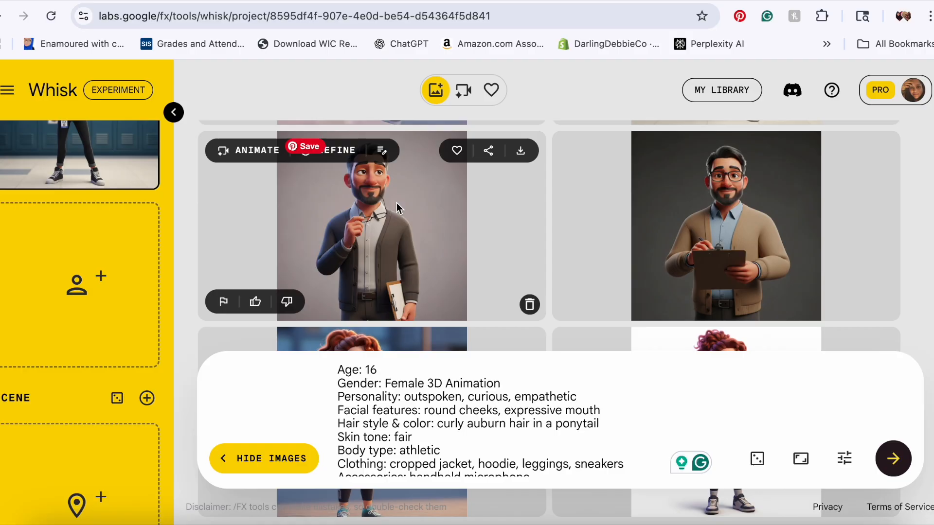
{"action": "scroll", "coordinate": [387, 200], "scroll_direction": "up", "scroll_amount": 1}
{"action": "left_click_drag", "start_coordinate": [370, 247], "coordinate": [50, 290]}
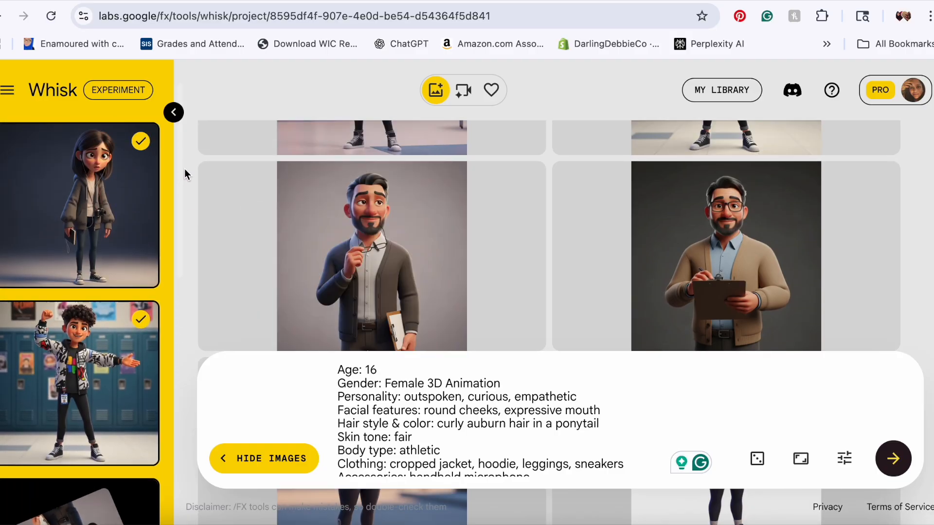
{"action": "left_click", "coordinate": [145, 151]}
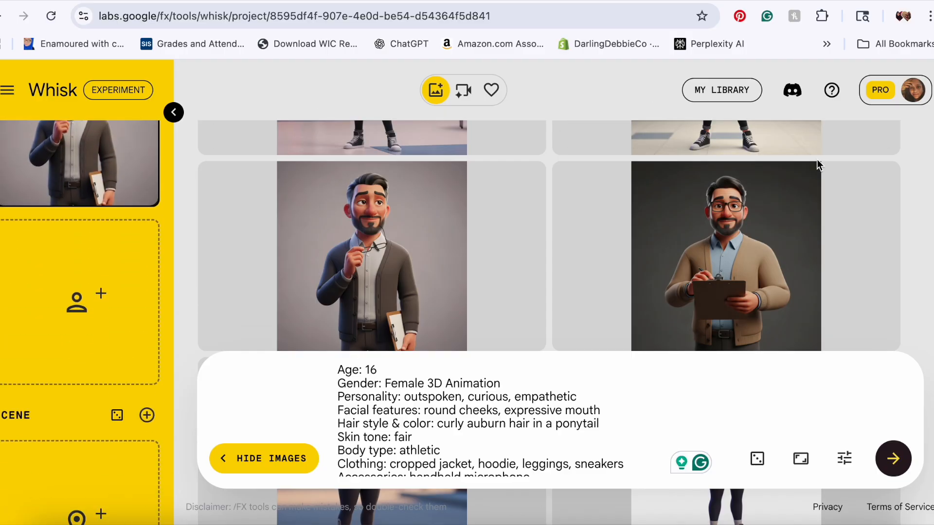
{"action": "scroll", "coordinate": [923, 251], "scroll_direction": "down", "scroll_amount": 3}
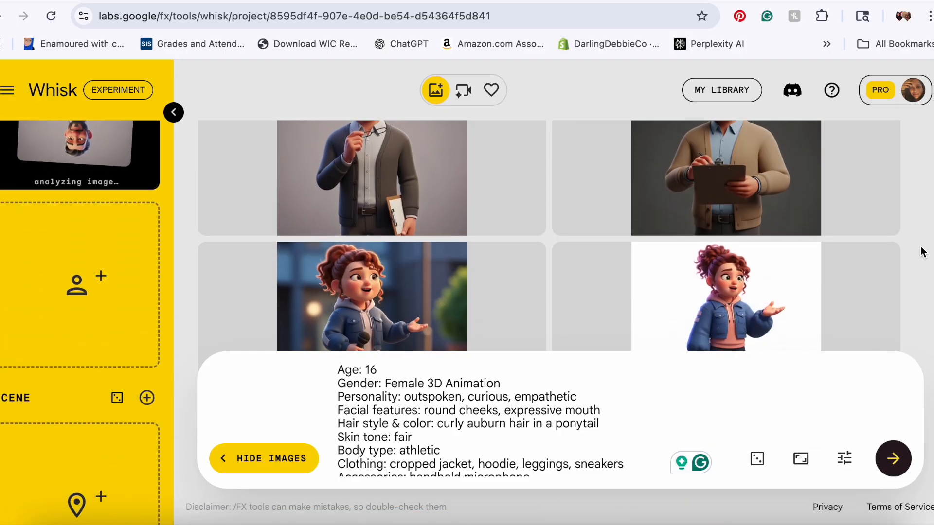
{"action": "scroll", "coordinate": [923, 251], "scroll_direction": "down", "scroll_amount": 2}
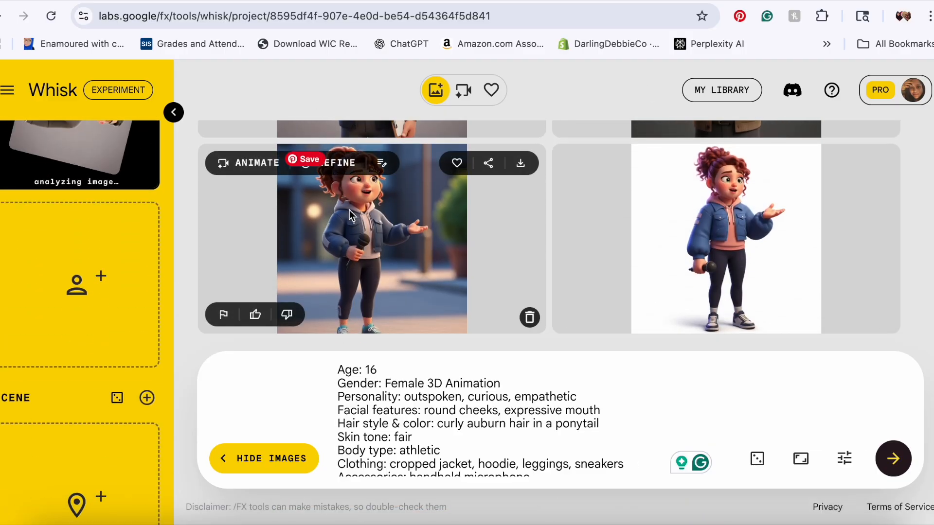
{"action": "left_click_drag", "start_coordinate": [360, 240], "coordinate": [88, 277]}
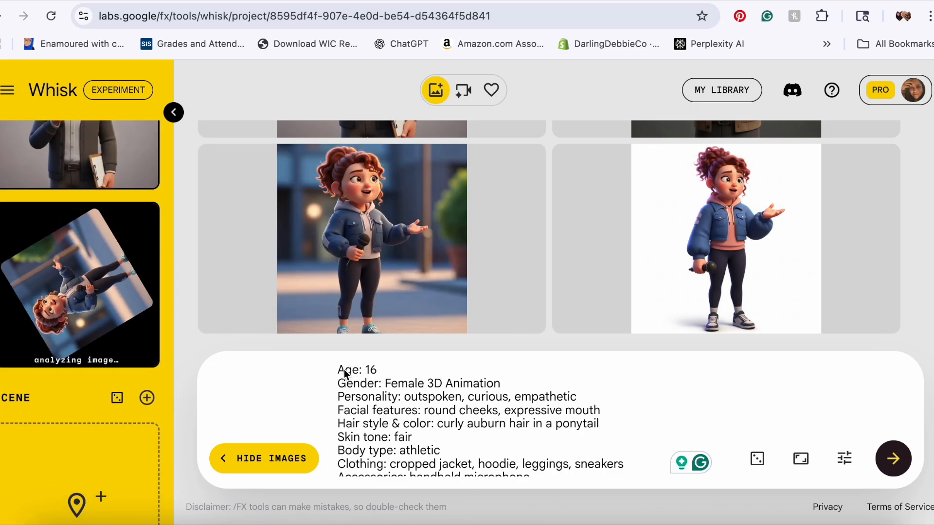
Step: Clear the prompt text and set the image aspect ratio to 16:9 Landscape
{"action": "key", "text": "ctrl+a"}
{"action": "key", "text": "BackSpace"}
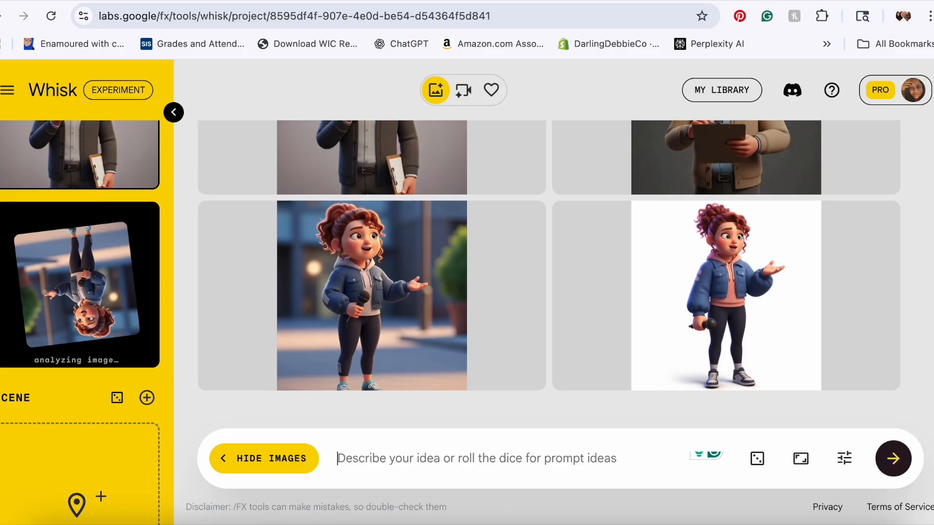
{"action": "left_click", "coordinate": [800, 461]}
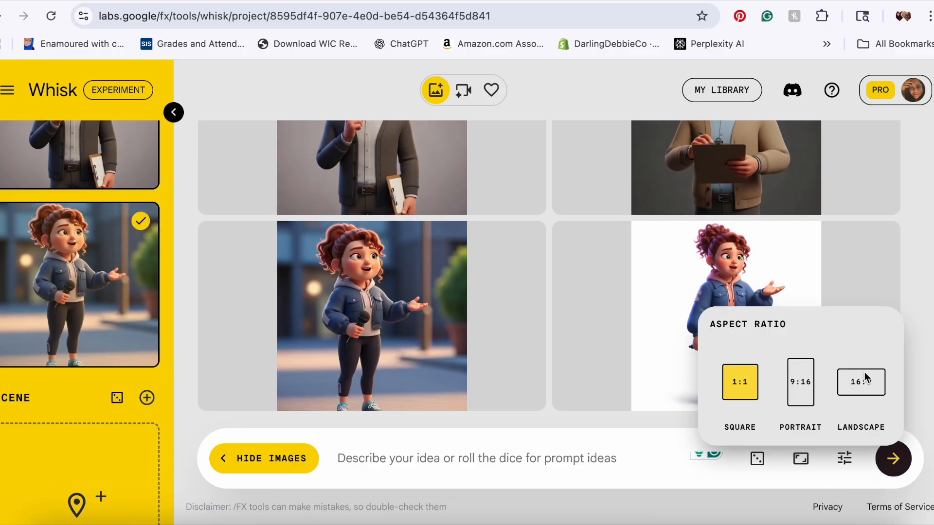
{"action": "left_click", "coordinate": [860, 382]}
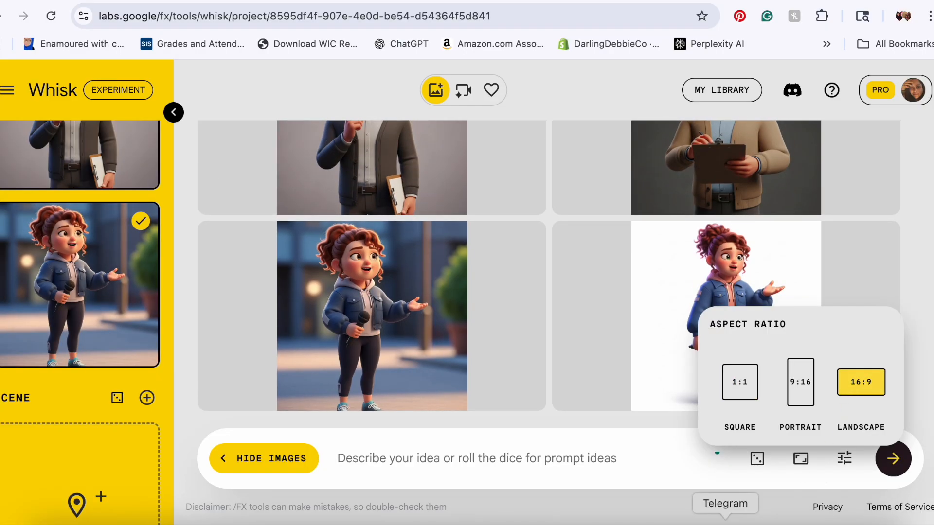
{"action": "left_click", "coordinate": [800, 461]}
{"action": "left_click", "coordinate": [800, 461]}
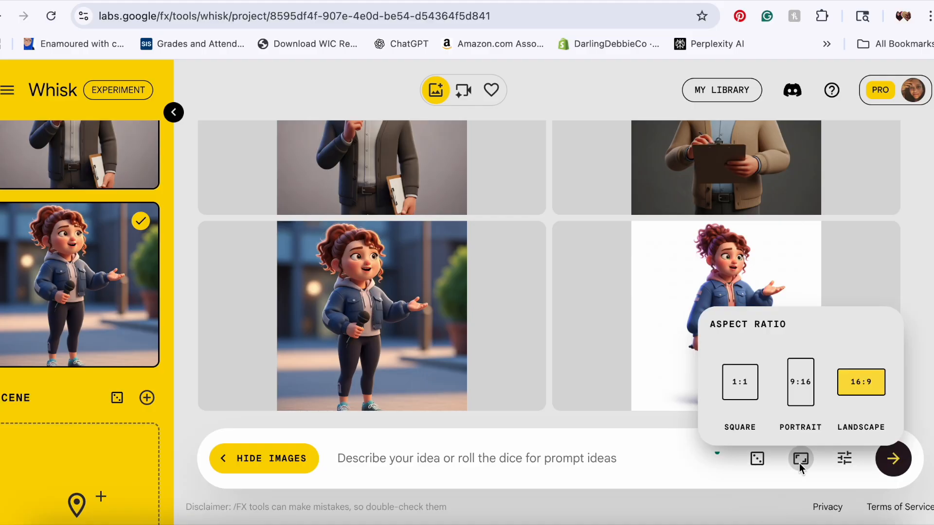
{"action": "left_click", "coordinate": [845, 458]}
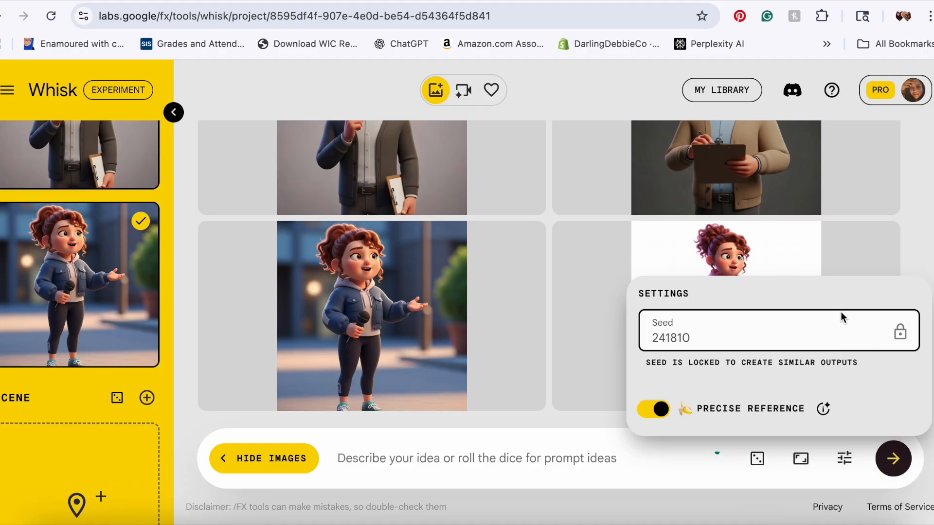
{"action": "left_click", "coordinate": [807, 486]}
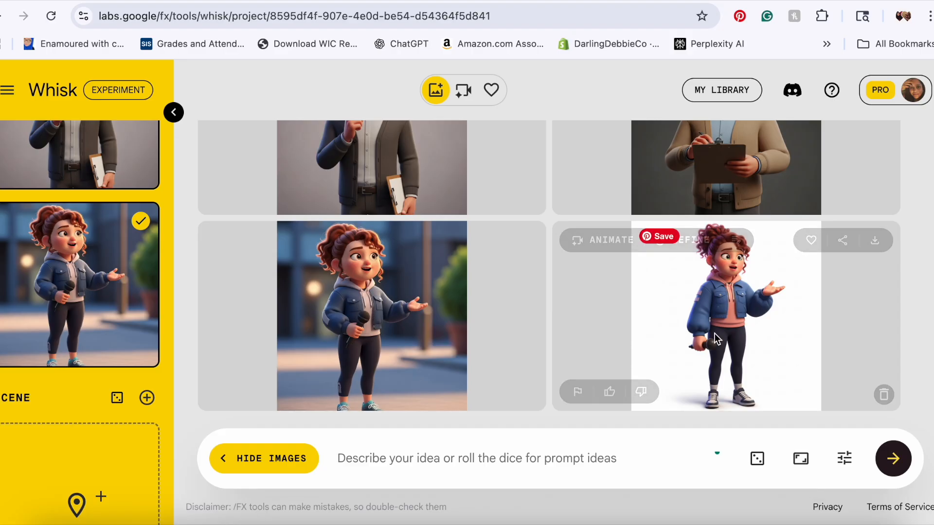
Step: In ChatGPT, scroll to Scene 1's shot-by-shot breakdown and its first image generation prompt
{"action": "key", "text": "ctrl+Tab"}
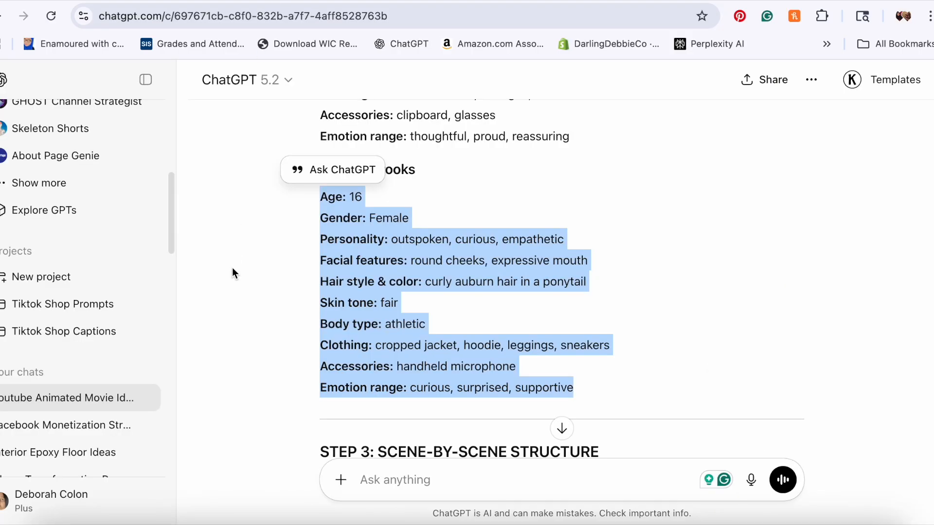
{"action": "left_click", "coordinate": [239, 292]}
{"action": "scroll", "coordinate": [238, 292], "scroll_direction": "down", "scroll_amount": 1}
{"action": "scroll", "coordinate": [238, 290], "scroll_direction": "down", "scroll_amount": 7}
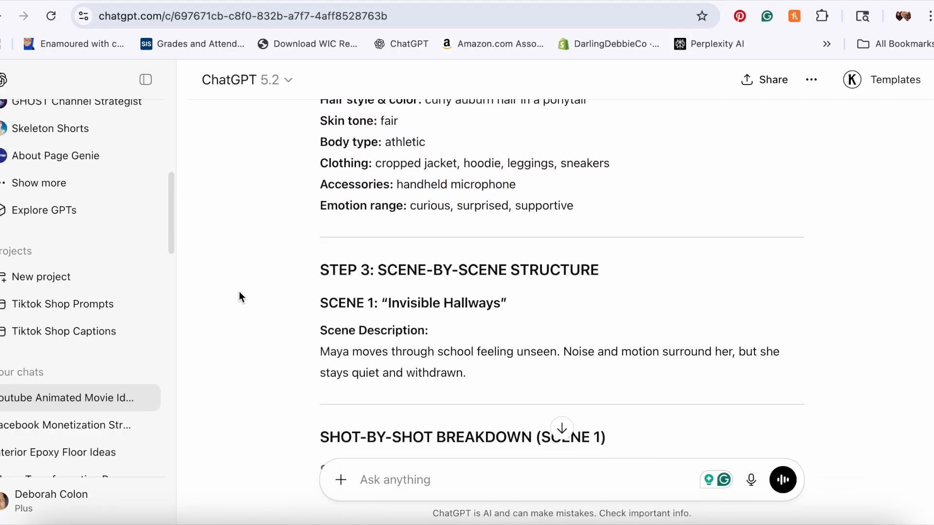
{"action": "scroll", "coordinate": [282, 276], "scroll_direction": "down", "scroll_amount": 2}
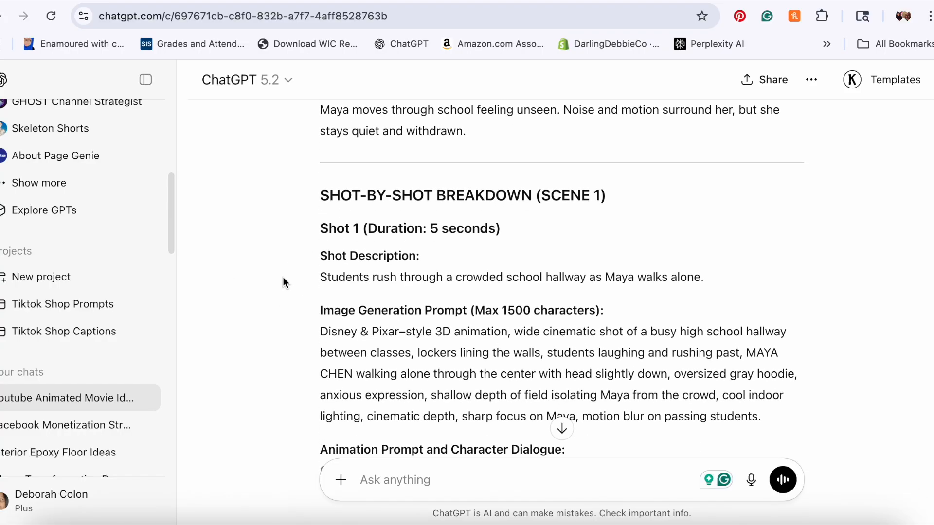
Step: Read through Scene 1's shot breakdown, image and animation prompts, and the character descriptions
{"action": "scroll", "coordinate": [356, 276], "scroll_direction": "down", "scroll_amount": 3}
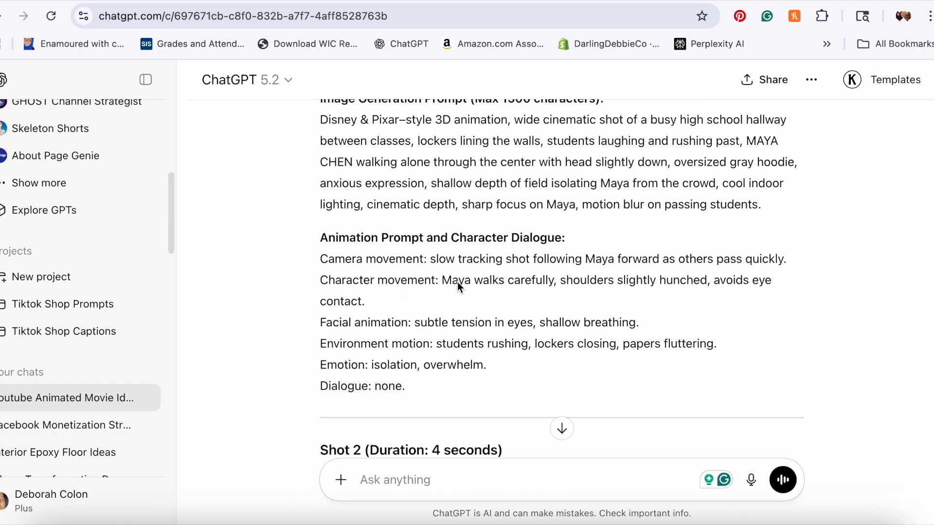
{"action": "scroll", "coordinate": [304, 263], "scroll_direction": "down", "scroll_amount": 7}
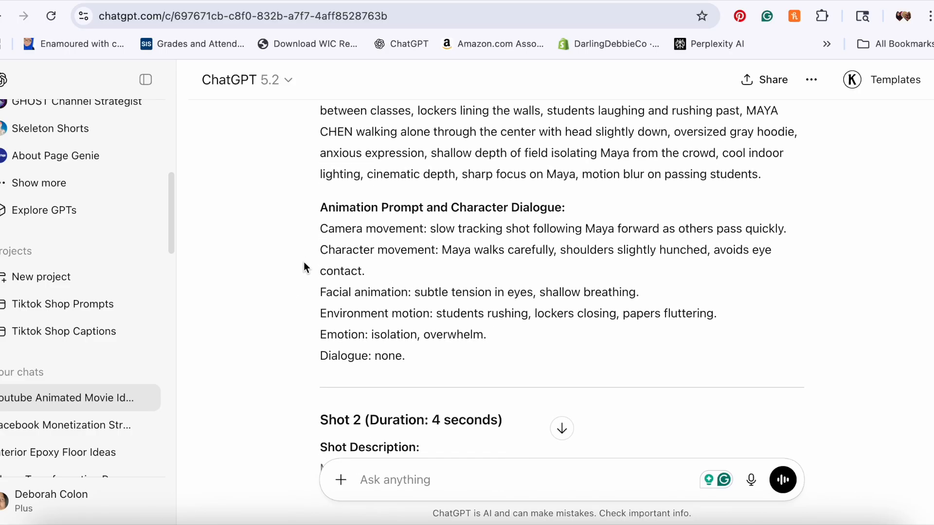
{"action": "scroll", "coordinate": [304, 263], "scroll_direction": "down", "scroll_amount": 15}
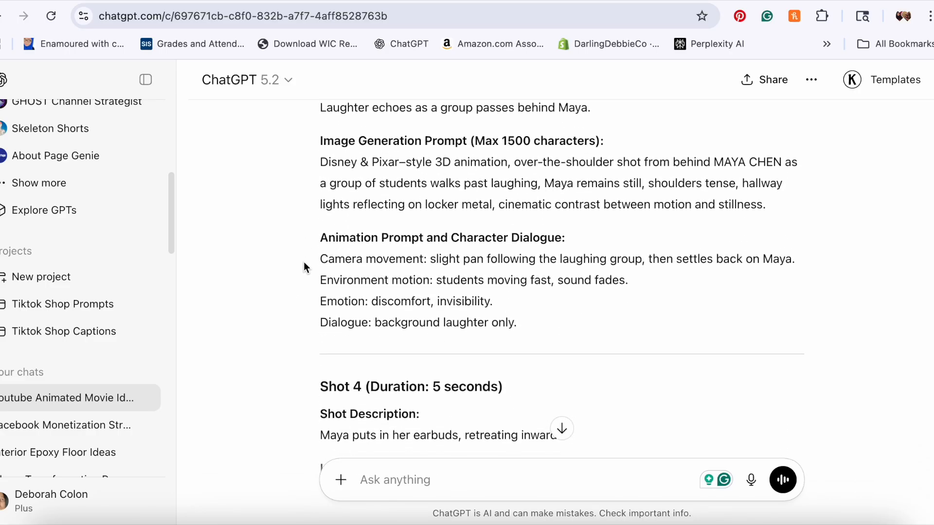
{"action": "scroll", "coordinate": [306, 266], "scroll_direction": "down", "scroll_amount": 6}
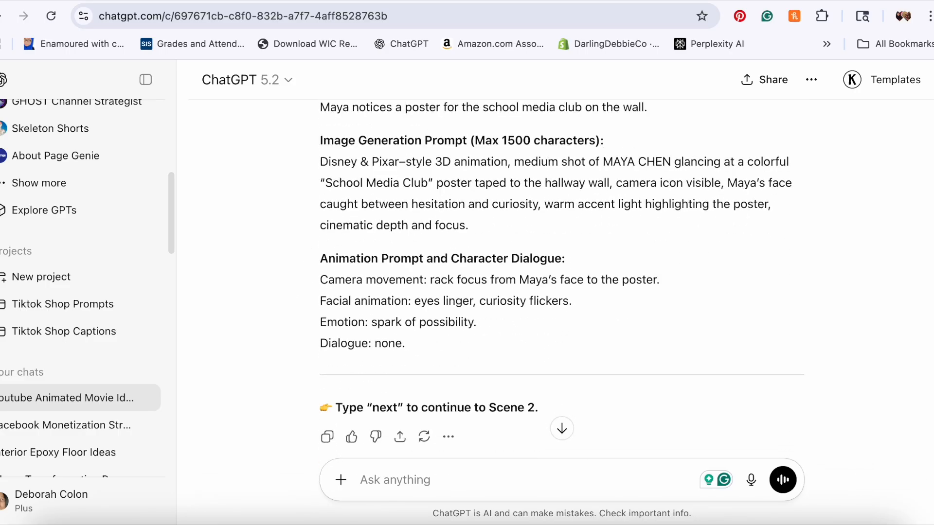
{"action": "scroll", "coordinate": [562, 272], "scroll_direction": "up", "scroll_amount": 9}
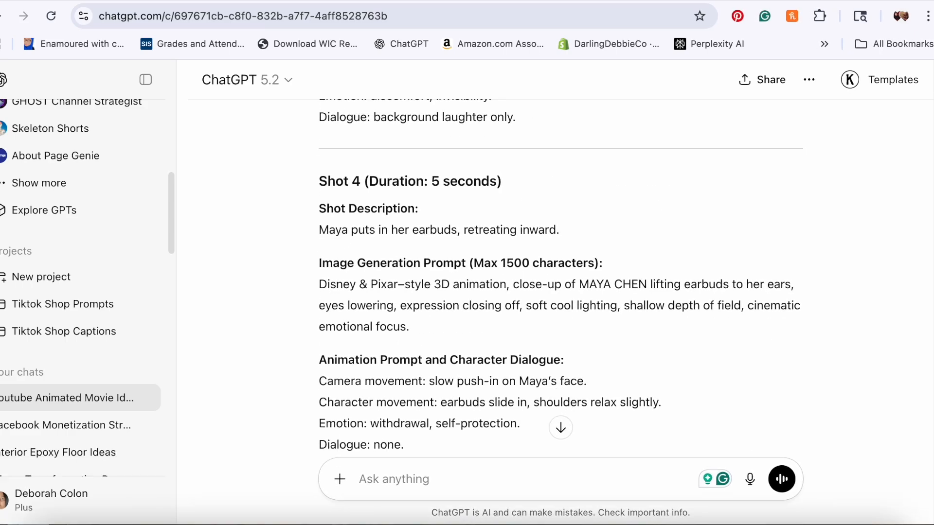
{"action": "scroll", "coordinate": [560, 272], "scroll_direction": "up", "scroll_amount": 20}
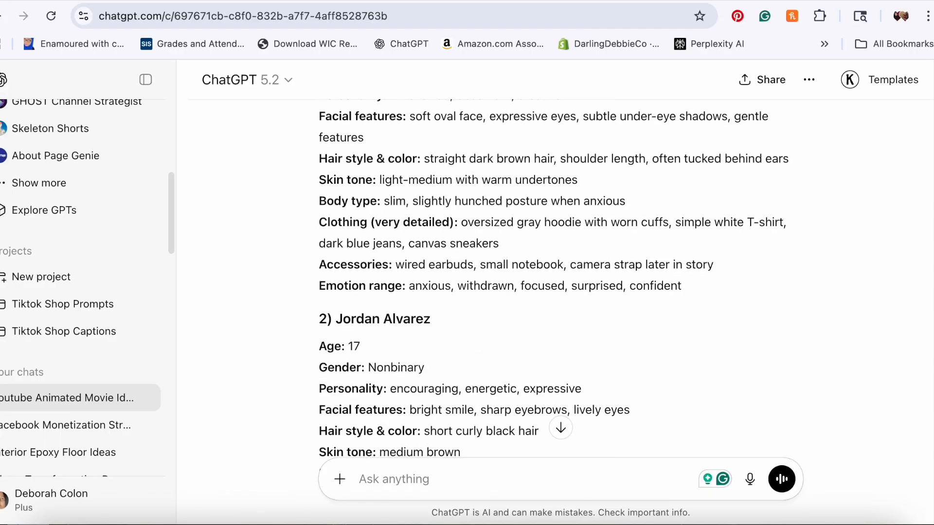
{"action": "scroll", "coordinate": [560, 272], "scroll_direction": "down", "scroll_amount": 9}
{"action": "scroll", "coordinate": [560, 272], "scroll_direction": "down", "scroll_amount": 2}
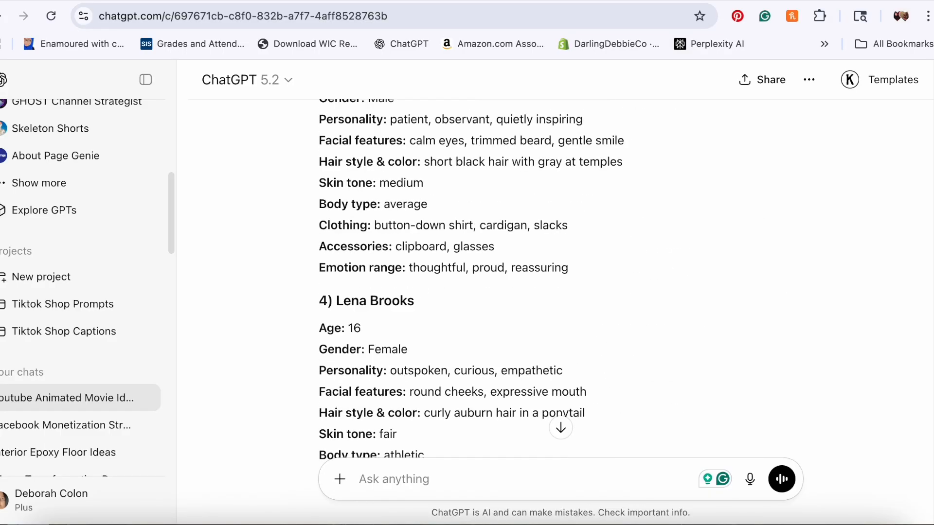
{"action": "scroll", "coordinate": [815, 376], "scroll_direction": "up", "scroll_amount": 1}
{"action": "scroll", "coordinate": [332, 157], "scroll_direction": "down", "scroll_amount": 15}
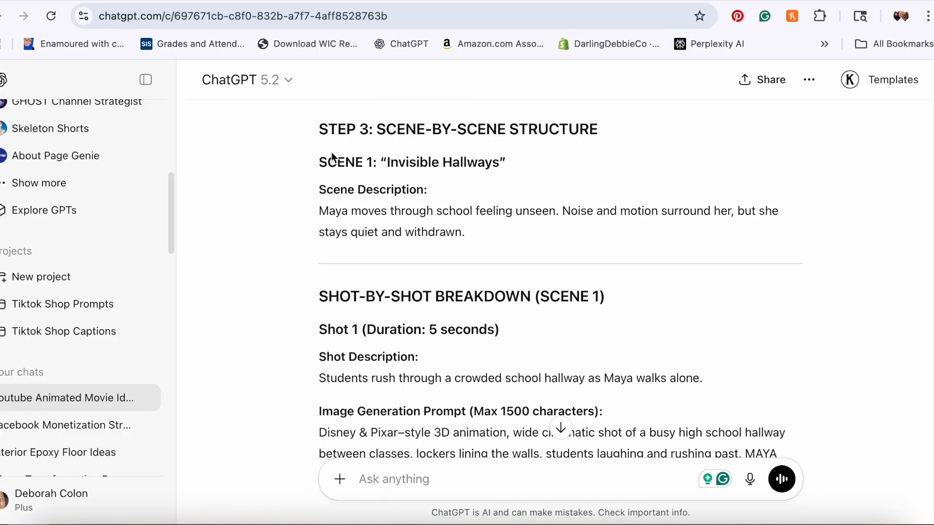
{"action": "scroll", "coordinate": [290, 234], "scroll_direction": "down", "scroll_amount": 7}
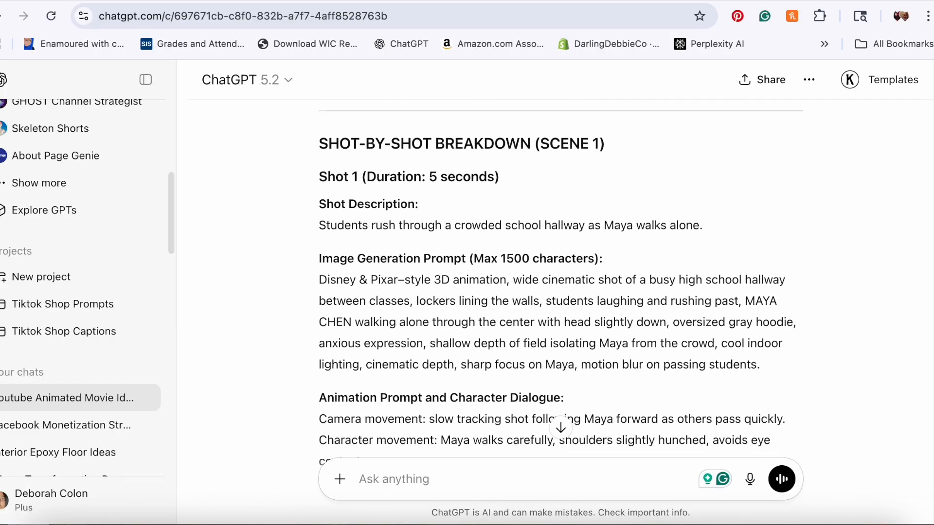
{"action": "scroll", "coordinate": [206, 303], "scroll_direction": "down", "scroll_amount": 15}
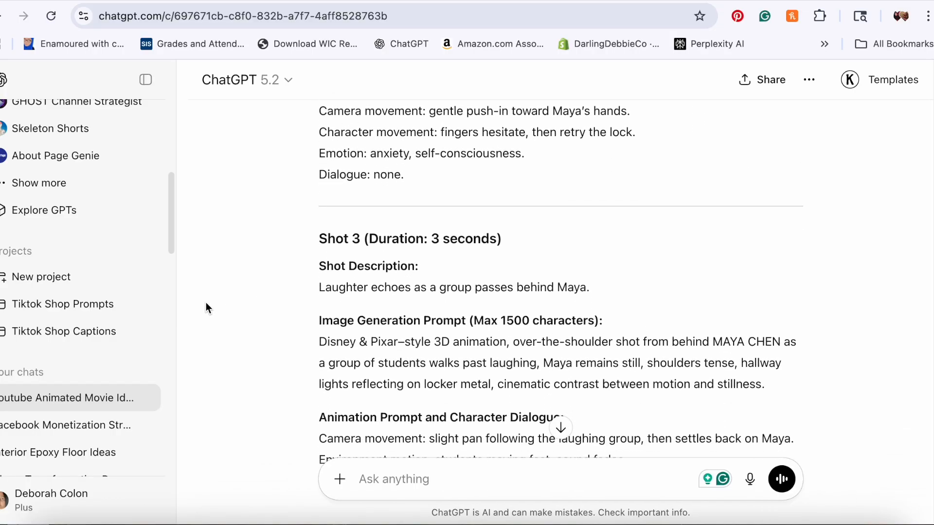
{"action": "scroll", "coordinate": [395, 229], "scroll_direction": "down", "scroll_amount": 15}
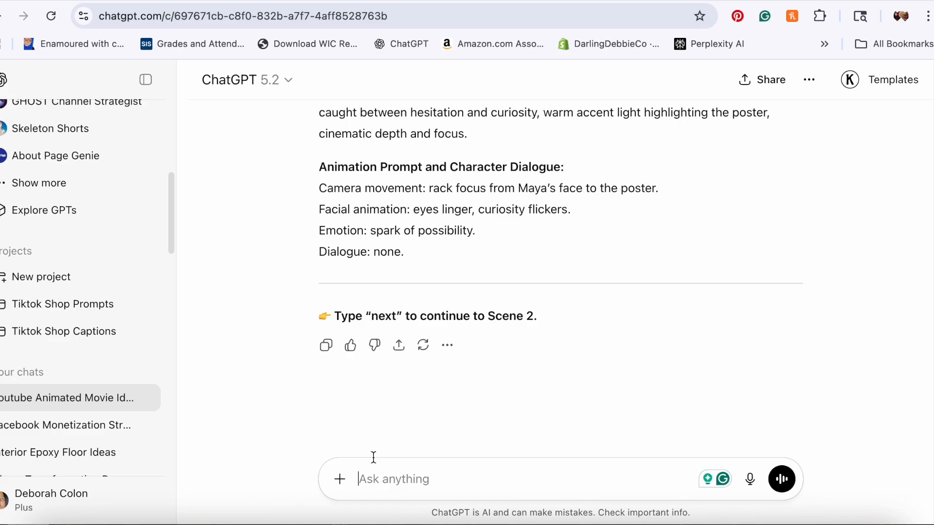
Step: Send "next" to ChatGPT to continue the story with Scene 2
{"action": "left_click", "coordinate": [439, 2]}
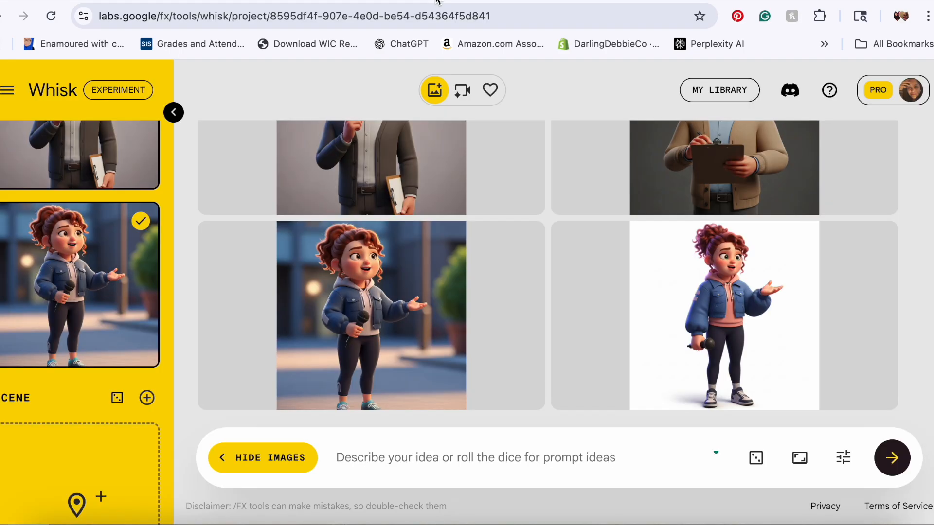
{"action": "left_click", "coordinate": [820, 16]}
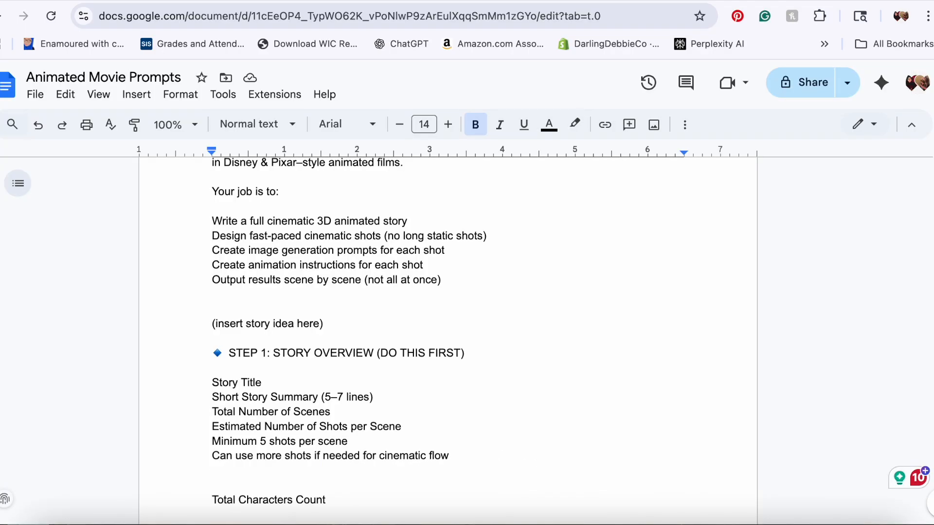
{"action": "left_click", "coordinate": [234, 1]}
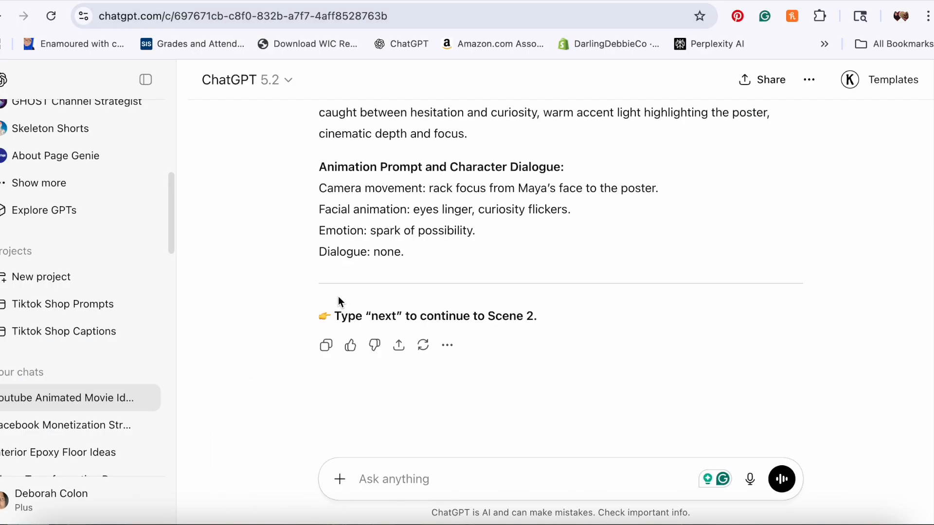
{"action": "type", "text": "next"}
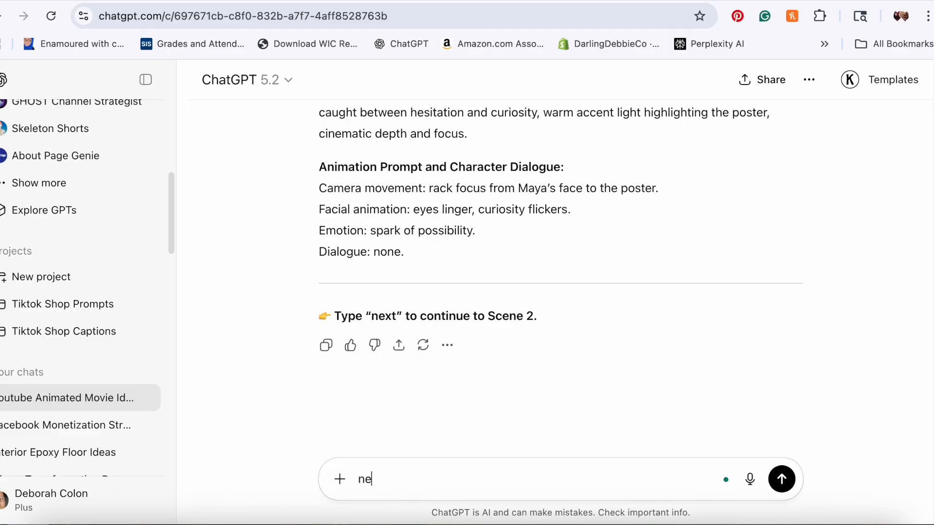
{"action": "left_click", "coordinate": [782, 479]}
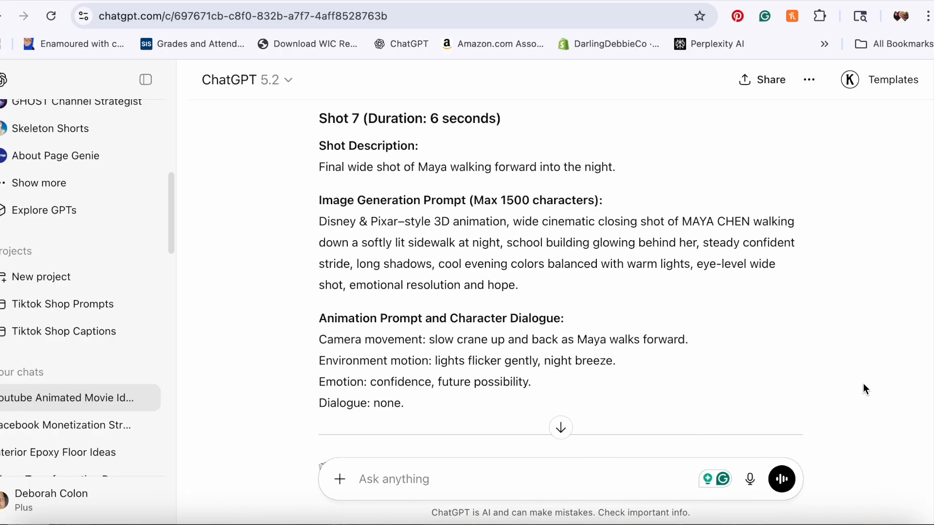
Step: Ask ChatGPT to extract the image generation prompts for scenes 1-10 into a text file, no headings, one prompt per line
{"action": "scroll", "coordinate": [863, 389], "scroll_direction": "down", "scroll_amount": 3}
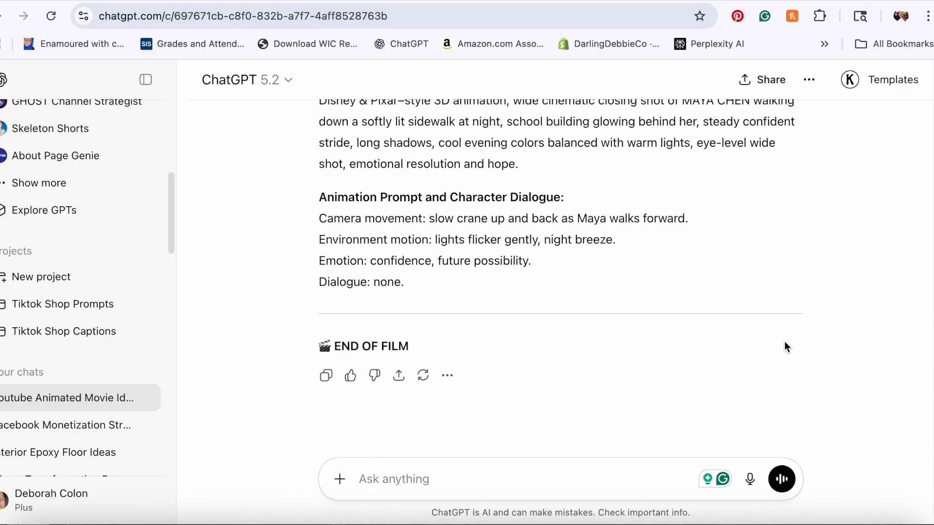
{"action": "scroll", "coordinate": [784, 343], "scroll_direction": "up", "scroll_amount": 5}
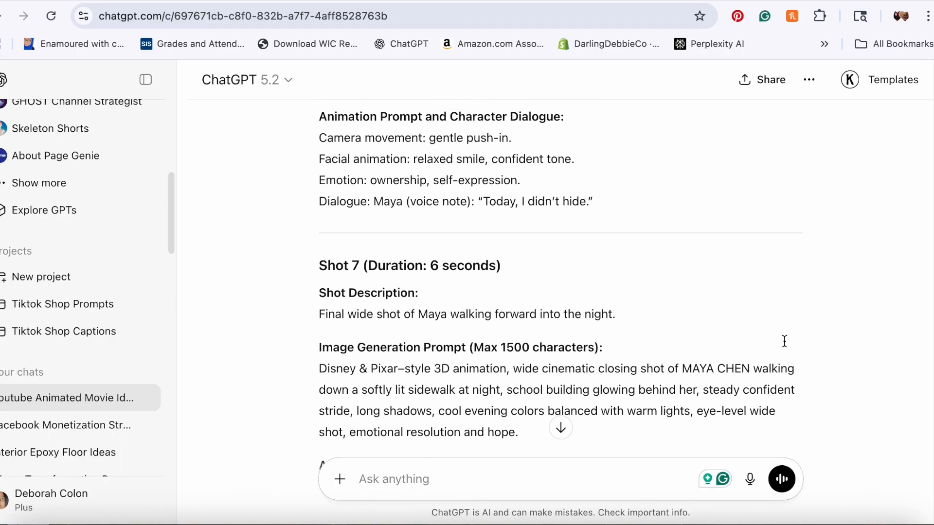
{"action": "scroll", "coordinate": [784, 341], "scroll_direction": "up", "scroll_amount": 3}
{"action": "scroll", "coordinate": [776, 331], "scroll_direction": "down", "scroll_amount": 10}
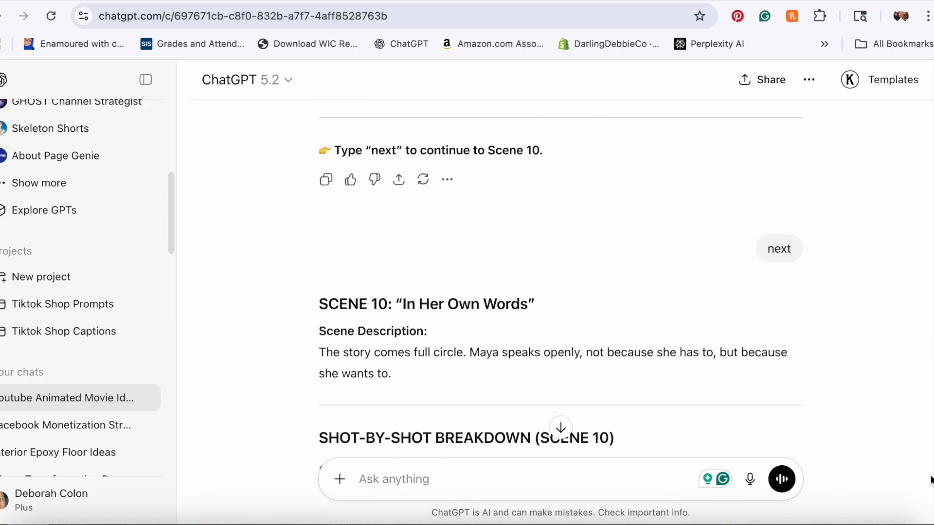
{"action": "scroll", "coordinate": [561, 277], "scroll_direction": "down", "scroll_amount": 8}
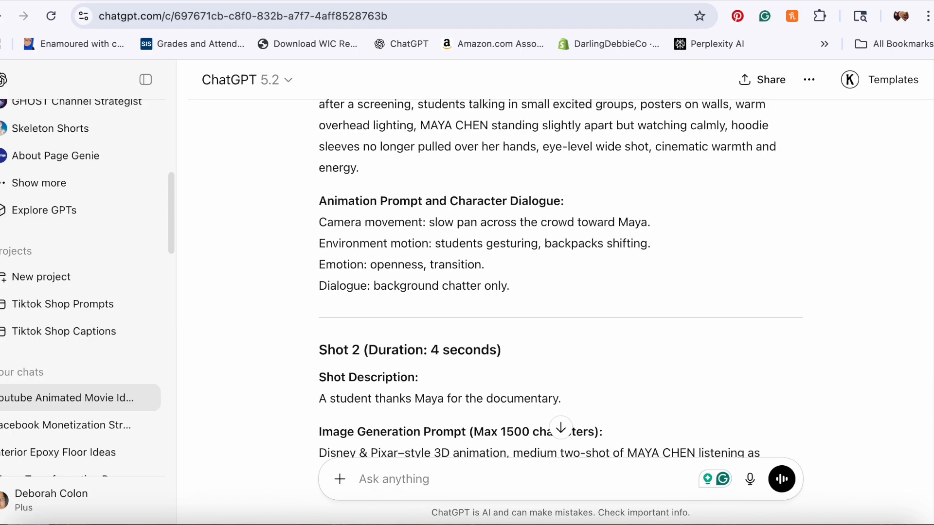
{"action": "scroll", "coordinate": [402, 451], "scroll_direction": "down", "scroll_amount": 15}
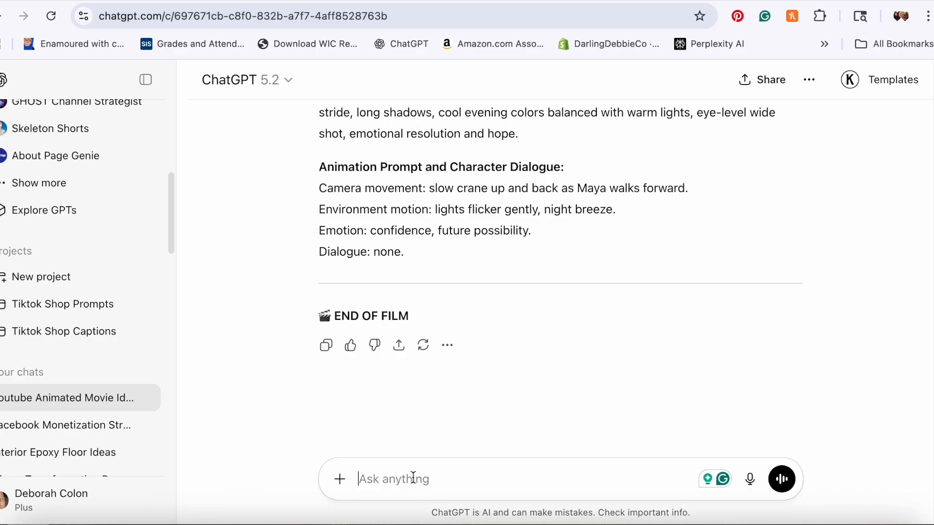
{"action": "type", "text": "Extract the image generation prompts for scenes 1-10 into a text file, no headings, one prompt per line."}
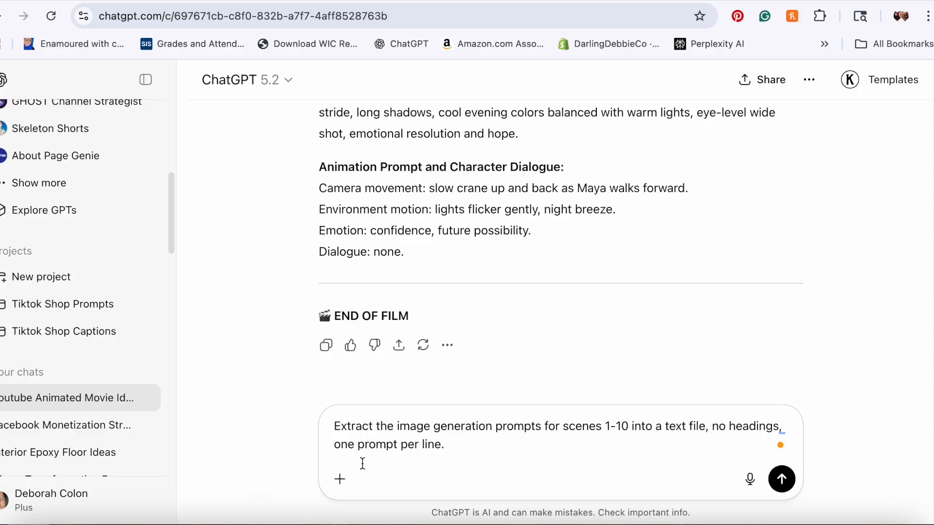
{"action": "left_click", "coordinate": [785, 481]}
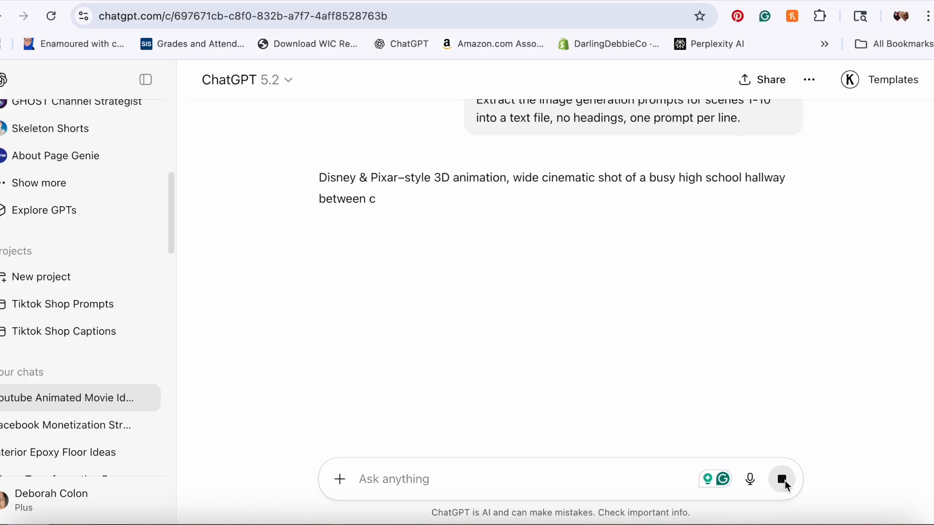
Step: Scroll through the extracted list of image generation prompts to review it
{"action": "scroll", "coordinate": [875, 370], "scroll_direction": "down", "scroll_amount": 3}
{"action": "scroll", "coordinate": [875, 369], "scroll_direction": "down", "scroll_amount": 7}
{"action": "scroll", "coordinate": [875, 369], "scroll_direction": "down", "scroll_amount": 8}
{"action": "scroll", "coordinate": [875, 370], "scroll_direction": "down", "scroll_amount": 6}
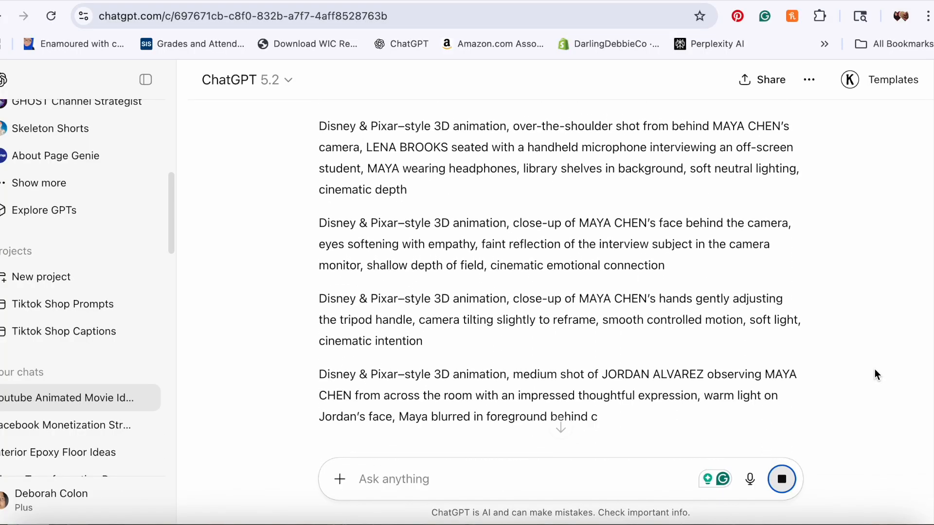
{"action": "scroll", "coordinate": [875, 375], "scroll_direction": "down", "scroll_amount": 1}
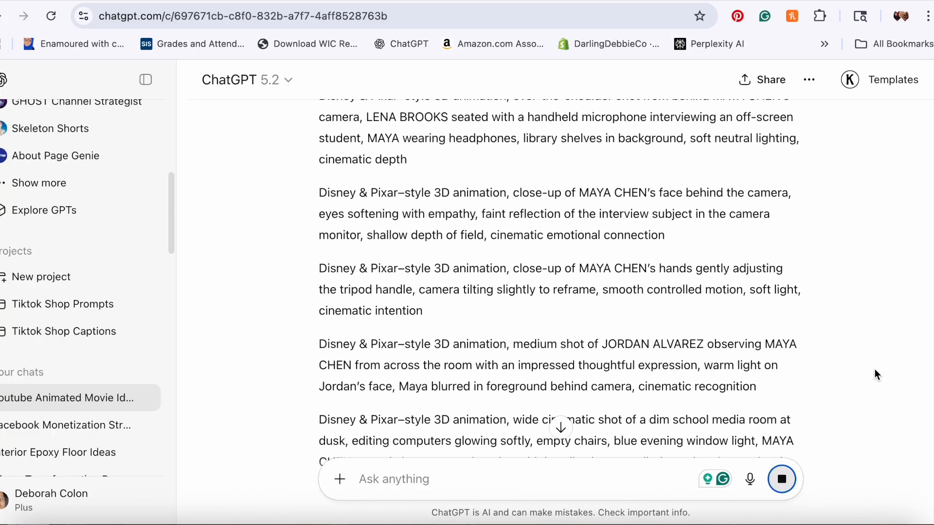
{"action": "scroll", "coordinate": [875, 374], "scroll_direction": "down", "scroll_amount": 1}
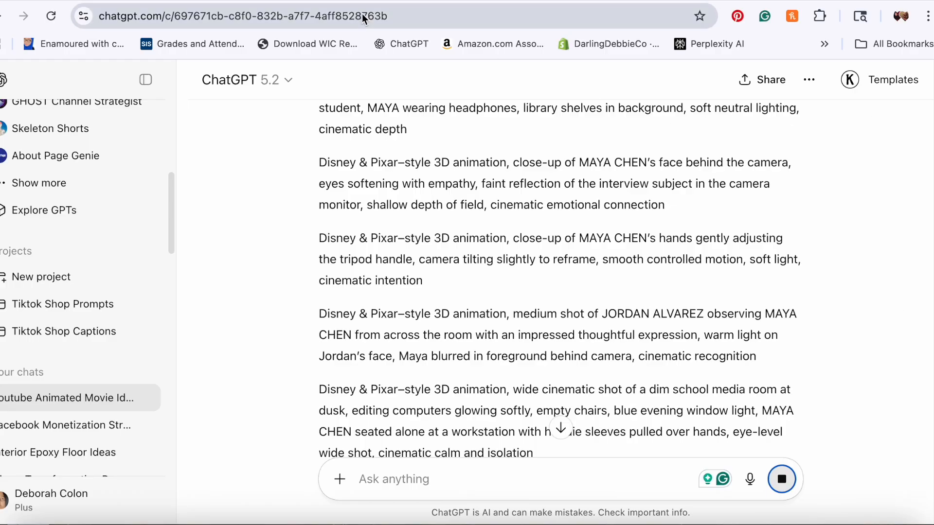
{"action": "scroll", "coordinate": [606, 190], "scroll_direction": "down", "scroll_amount": 2}
{"action": "scroll", "coordinate": [606, 191], "scroll_direction": "down", "scroll_amount": 10}
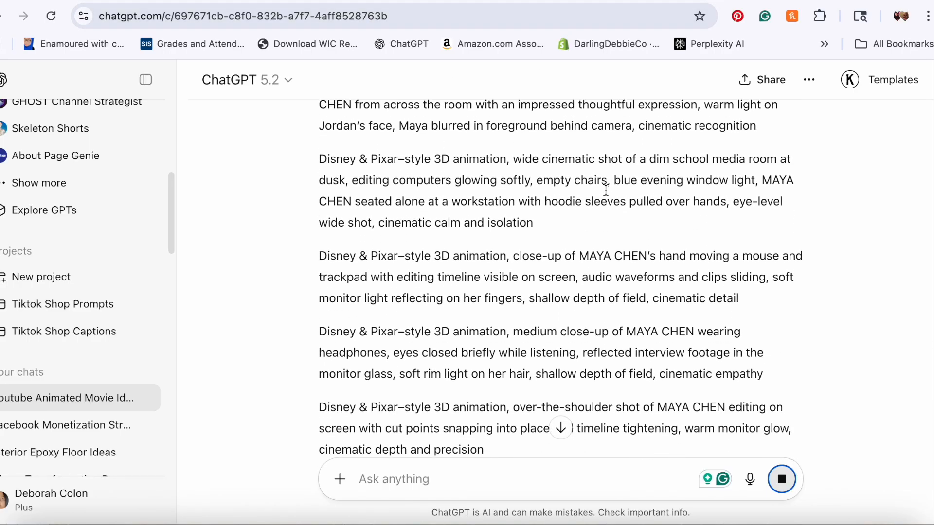
{"action": "scroll", "coordinate": [606, 194], "scroll_direction": "down", "scroll_amount": 15}
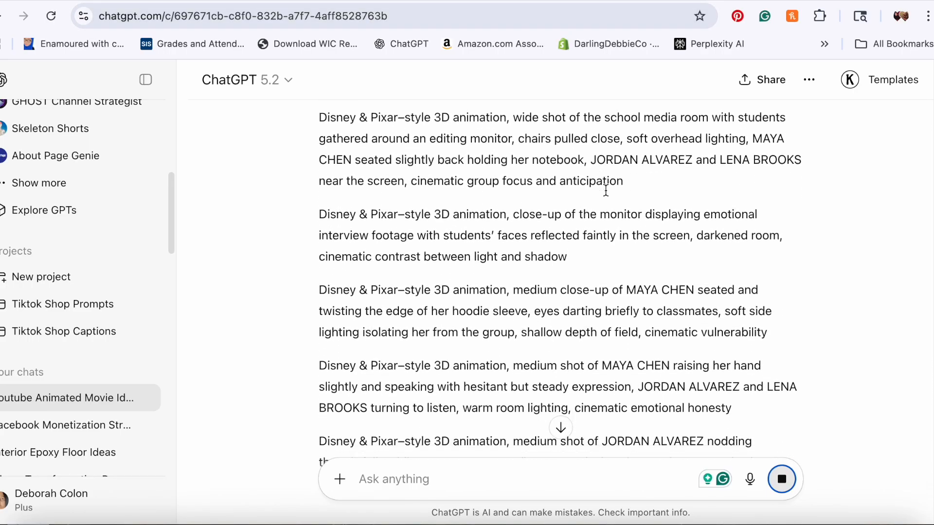
{"action": "scroll", "coordinate": [606, 194], "scroll_direction": "down", "scroll_amount": 8}
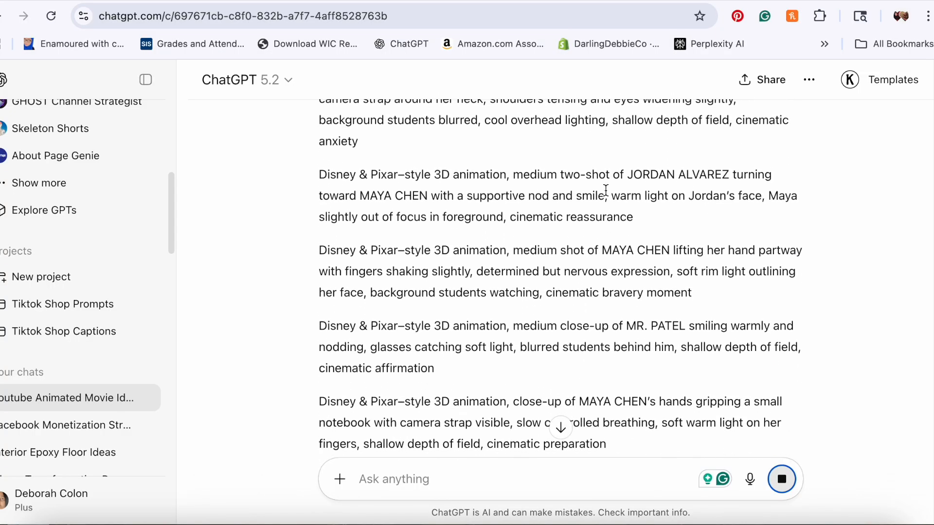
{"action": "scroll", "coordinate": [606, 195], "scroll_direction": "down", "scroll_amount": 5}
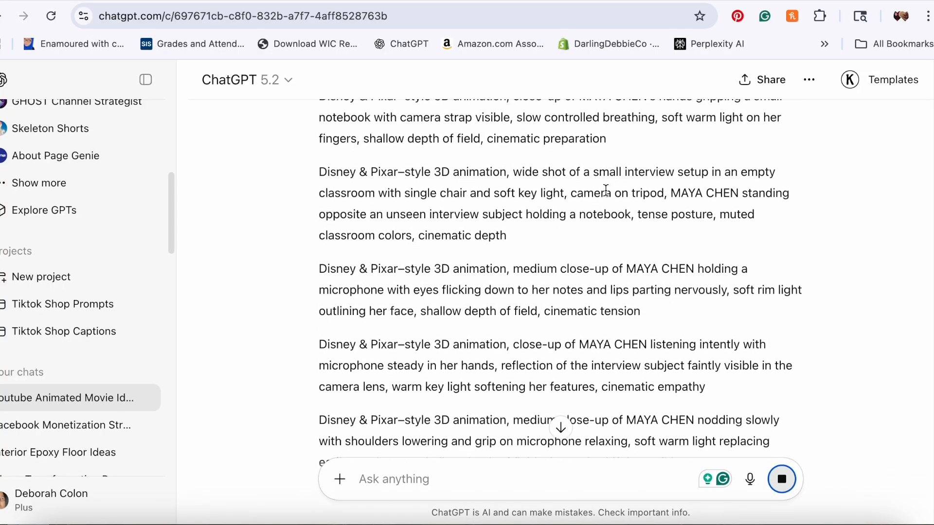
{"action": "scroll", "coordinate": [605, 191], "scroll_direction": "down", "scroll_amount": 5}
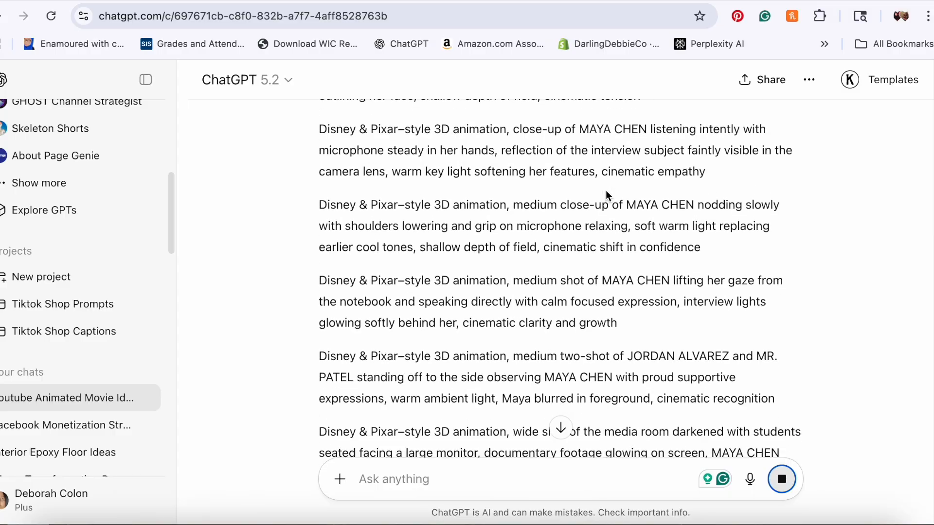
{"action": "scroll", "coordinate": [605, 191], "scroll_direction": "down", "scroll_amount": 4}
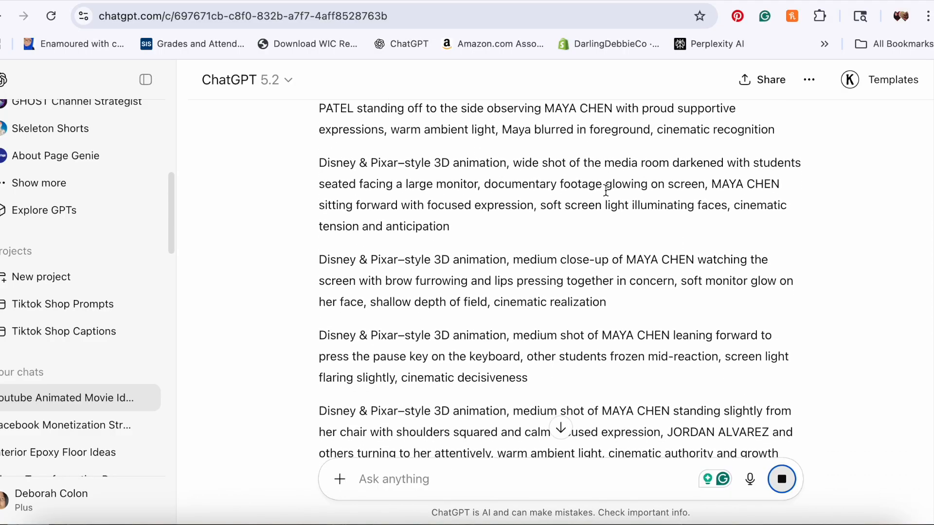
{"action": "scroll", "coordinate": [605, 195], "scroll_direction": "down", "scroll_amount": 1}
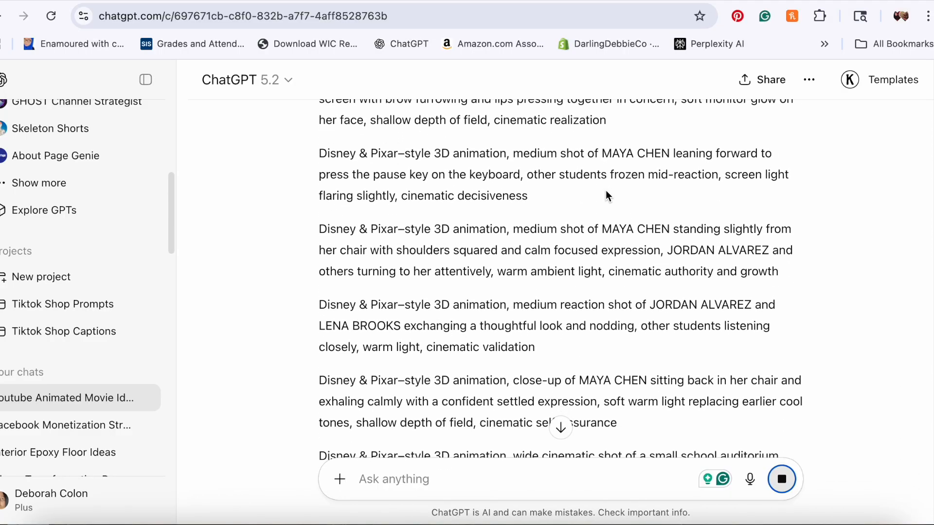
{"action": "scroll", "coordinate": [606, 192], "scroll_direction": "down", "scroll_amount": 2}
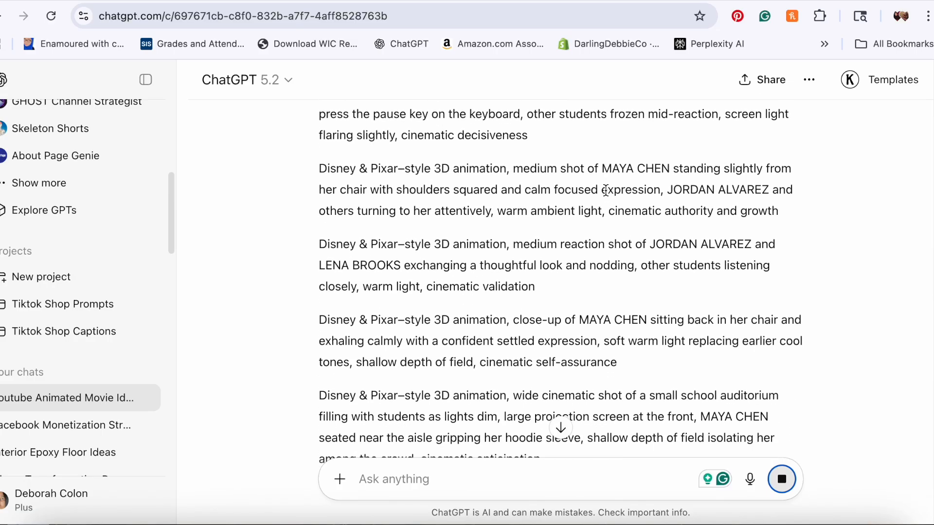
{"action": "scroll", "coordinate": [606, 190], "scroll_direction": "down", "scroll_amount": 20}
{"action": "scroll", "coordinate": [606, 191], "scroll_direction": "down", "scroll_amount": 20}
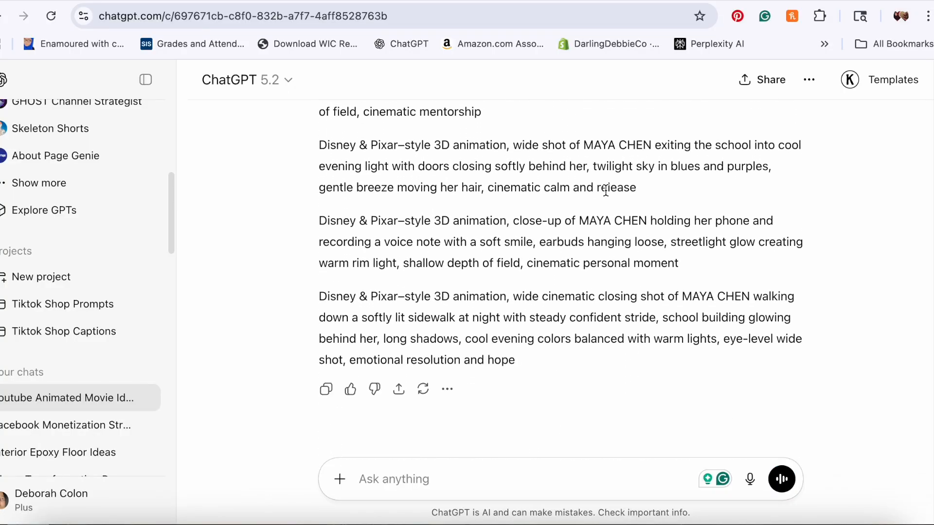
Step: Select the first image prompt, the busy hallway wide shot, in the extracted list
{"action": "scroll", "coordinate": [606, 190], "scroll_direction": "down", "scroll_amount": 2}
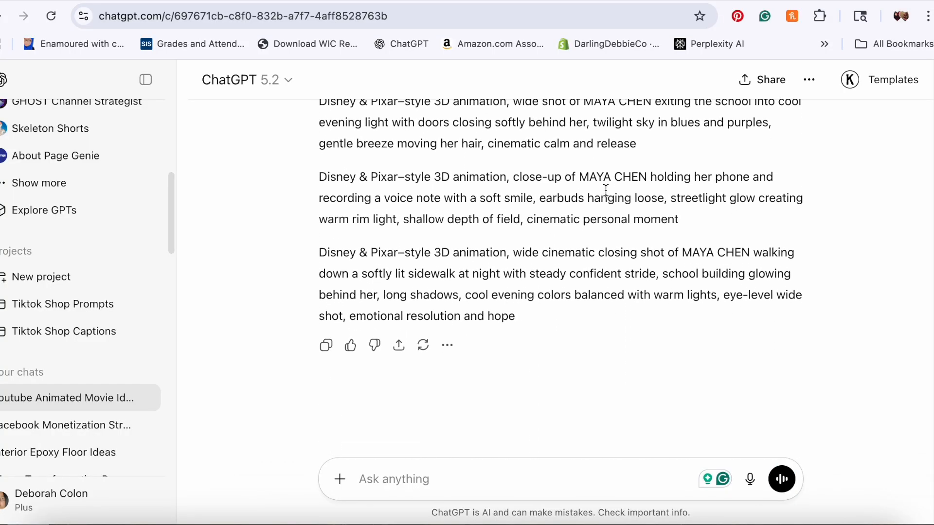
{"action": "scroll", "coordinate": [606, 191], "scroll_direction": "up", "scroll_amount": 2}
{"action": "left_click_drag", "start_coordinate": [530, 368], "coordinate": [300, 381]}
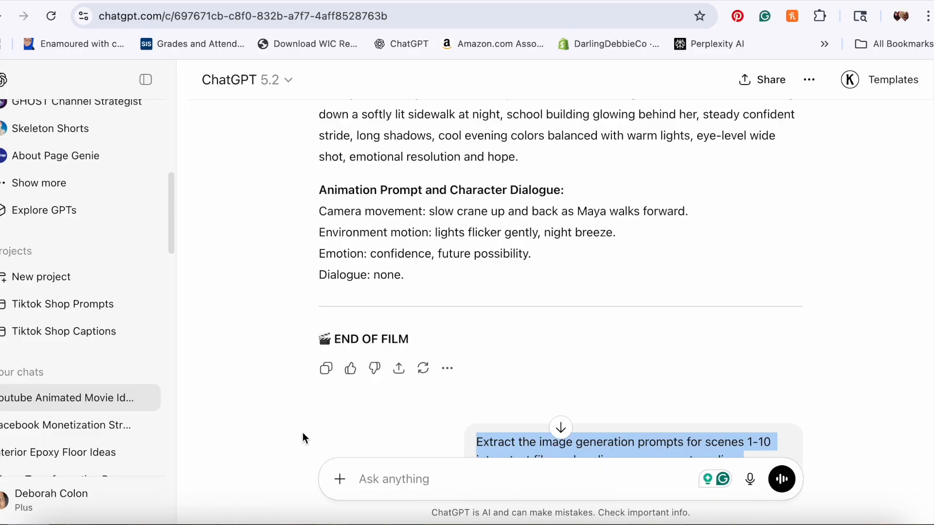
{"action": "left_click", "coordinate": [306, 470]}
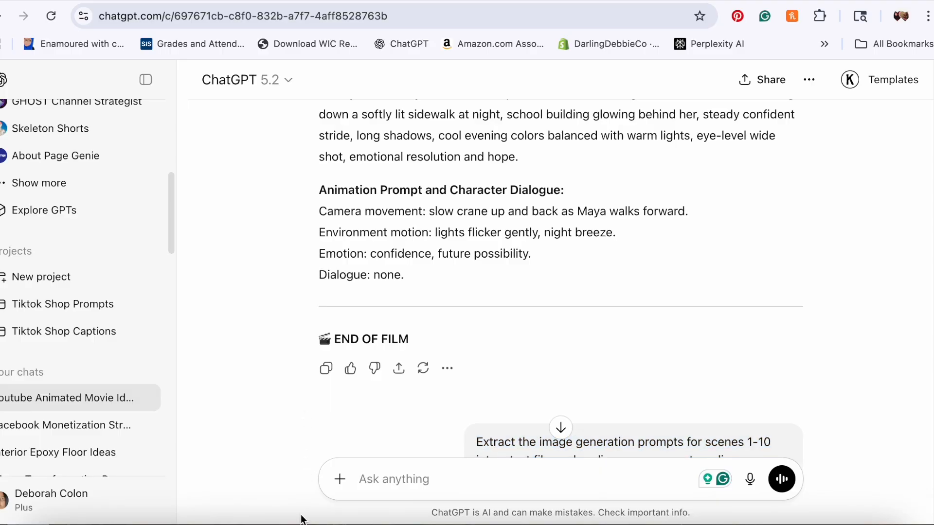
{"action": "scroll", "coordinate": [302, 497], "scroll_direction": "down", "scroll_amount": 3}
{"action": "left_click_drag", "start_coordinate": [307, 476], "coordinate": [308, 352]}
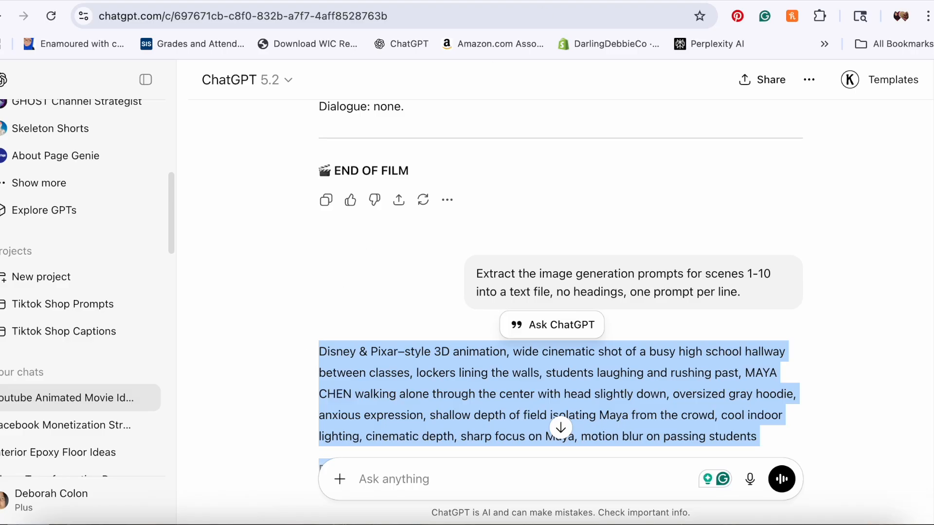
Step: Switch to the Whisk tab and open the Auto Whisk extension side panel
{"action": "left_click", "coordinate": [808, 1]}
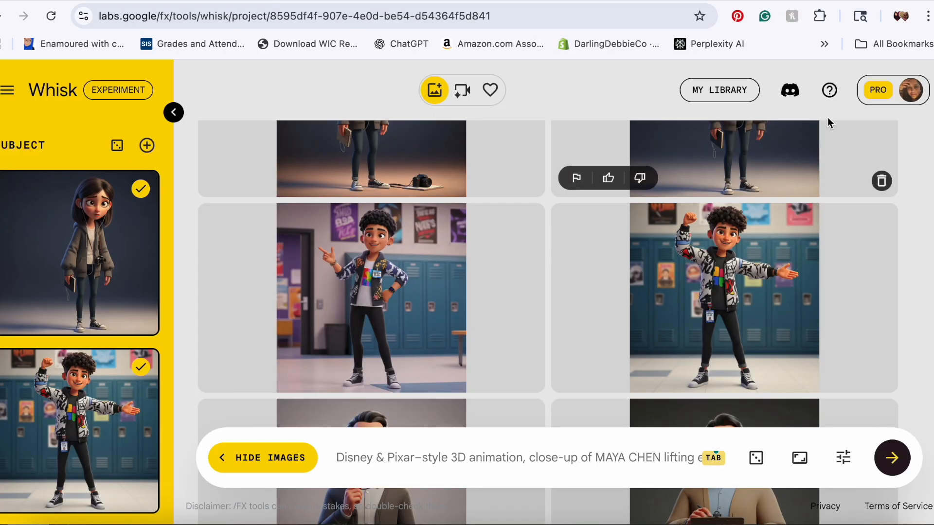
{"action": "left_click", "coordinate": [820, 16]}
{"action": "left_click", "coordinate": [690, 134]}
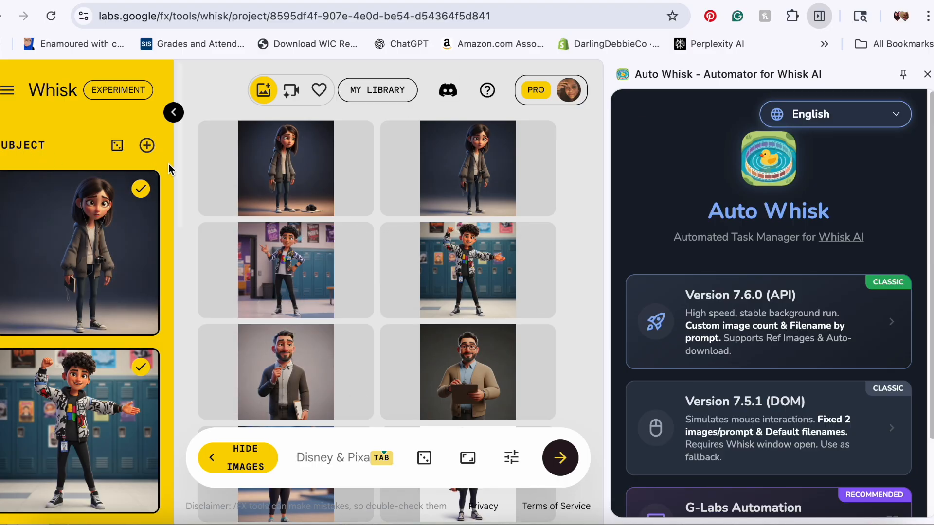
Step: Scroll through the subject reference images in the Whisk project
{"action": "scroll", "coordinate": [188, 222], "scroll_direction": "down", "scroll_amount": 3}
{"action": "scroll", "coordinate": [189, 228], "scroll_direction": "down", "scroll_amount": 1}
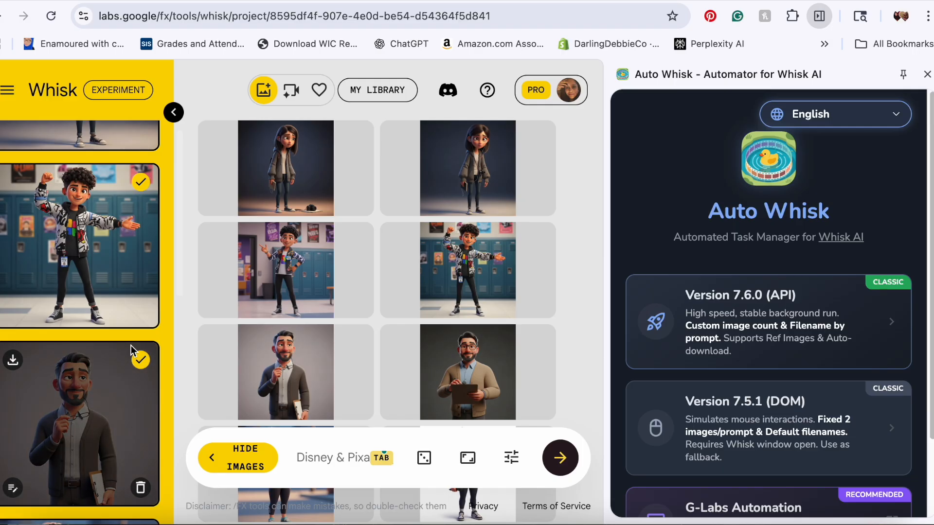
{"action": "scroll", "coordinate": [177, 292], "scroll_direction": "down", "scroll_amount": 7}
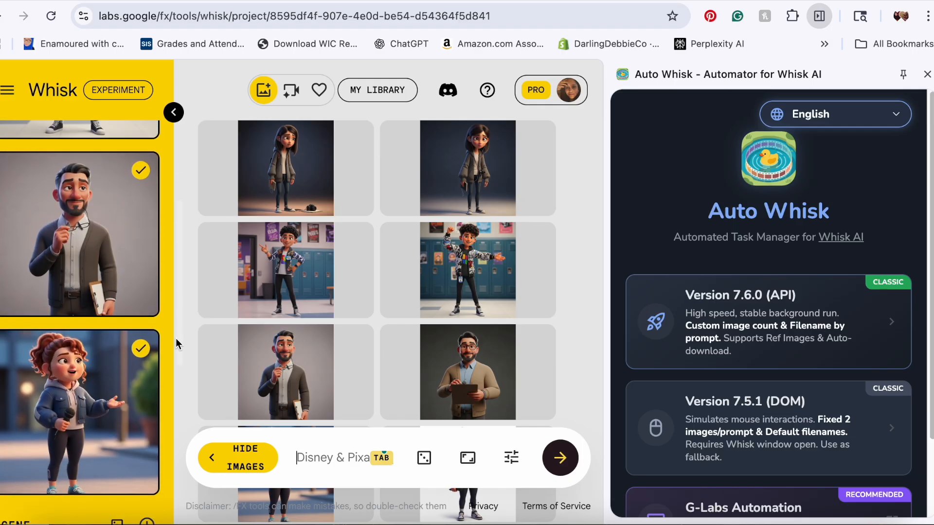
{"action": "scroll", "coordinate": [187, 370], "scroll_direction": "up", "scroll_amount": 3}
{"action": "scroll", "coordinate": [192, 315], "scroll_direction": "up", "scroll_amount": 8}
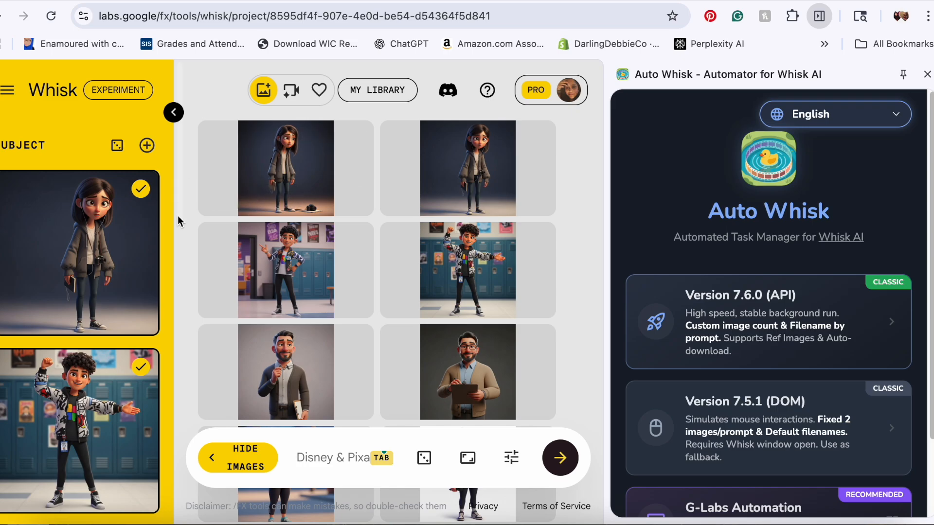
{"action": "scroll", "coordinate": [176, 200], "scroll_direction": "down", "scroll_amount": 7}
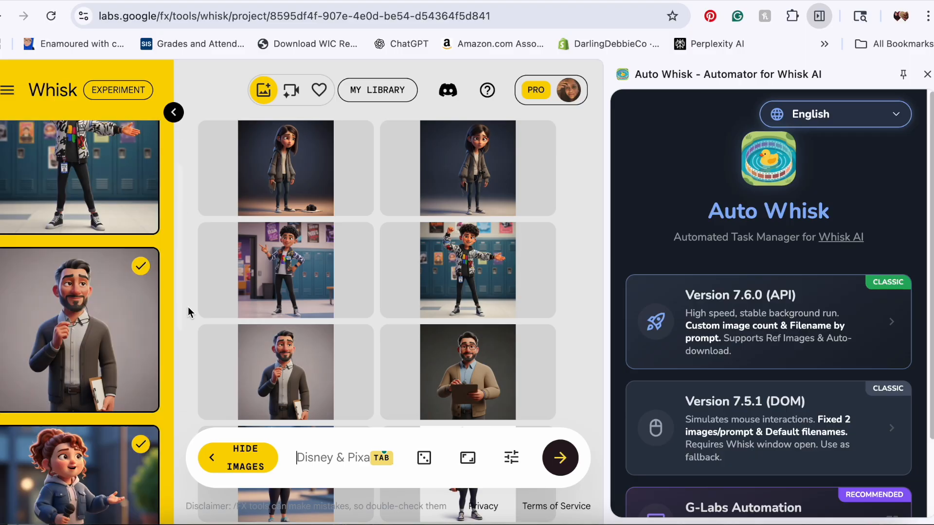
{"action": "scroll", "coordinate": [198, 359], "scroll_direction": "up", "scroll_amount": 7}
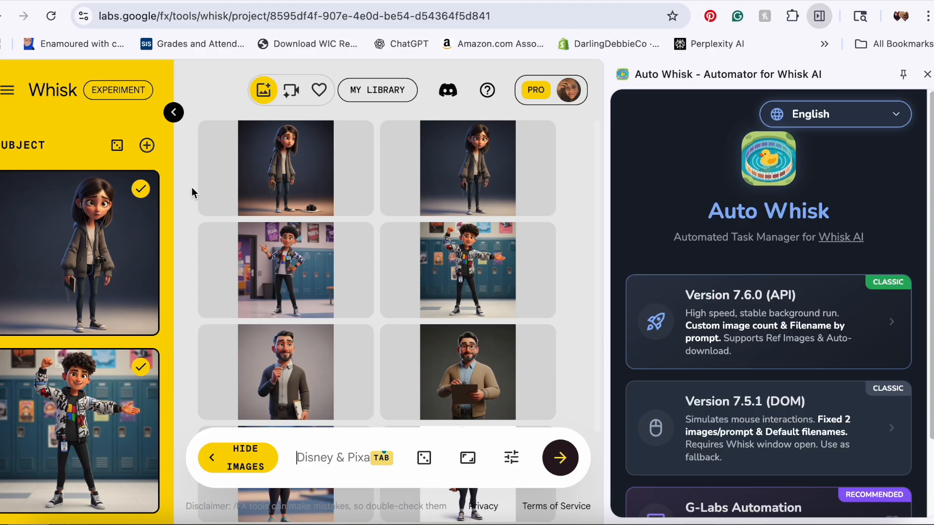
Step: Try running the prompt list with Auto Whisk Version 7.5.1 (DOM), then close the extension panel
{"action": "mouse_move", "coordinate": [154, 254]}
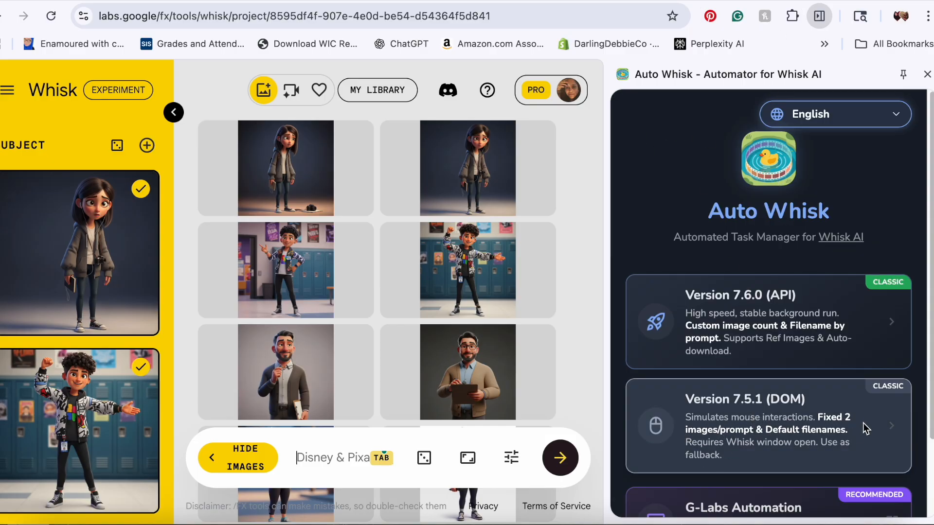
{"action": "left_click", "coordinate": [815, 440]}
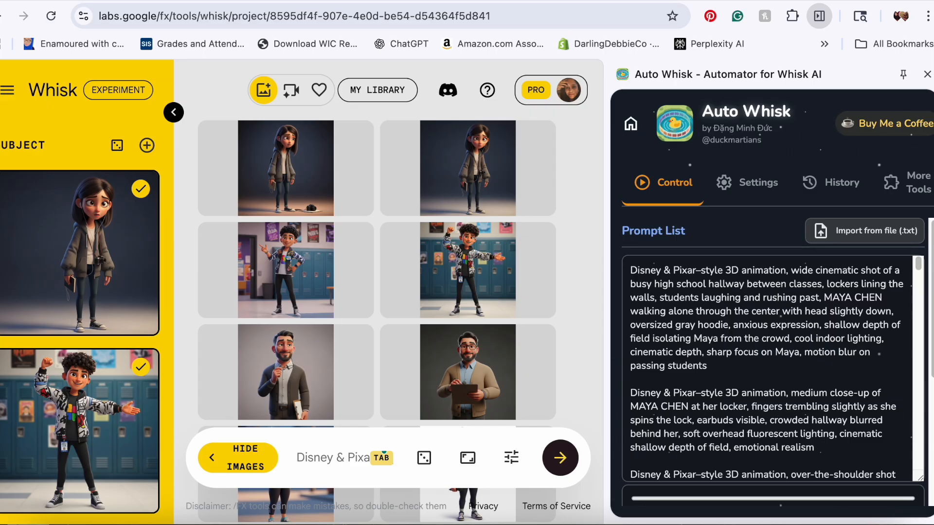
{"action": "scroll", "coordinate": [931, 316], "scroll_direction": "down", "scroll_amount": 5}
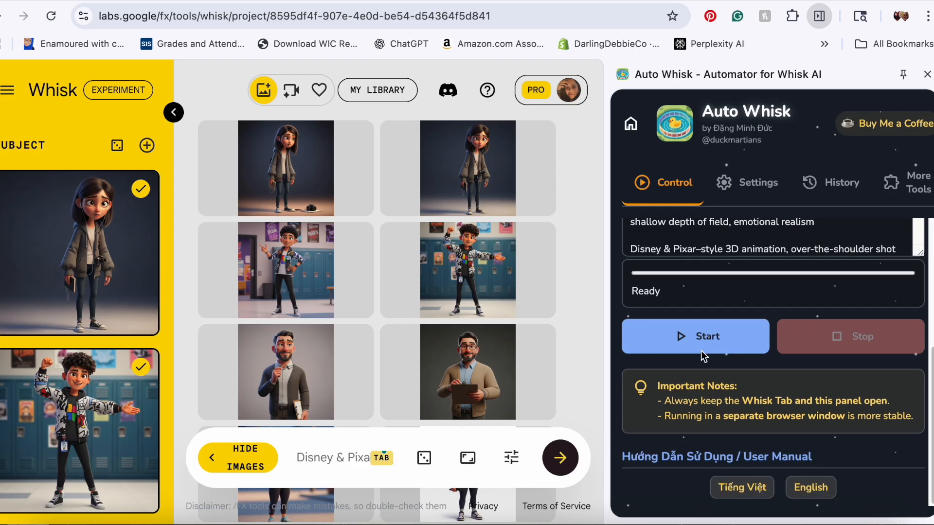
{"action": "left_click", "coordinate": [693, 337]}
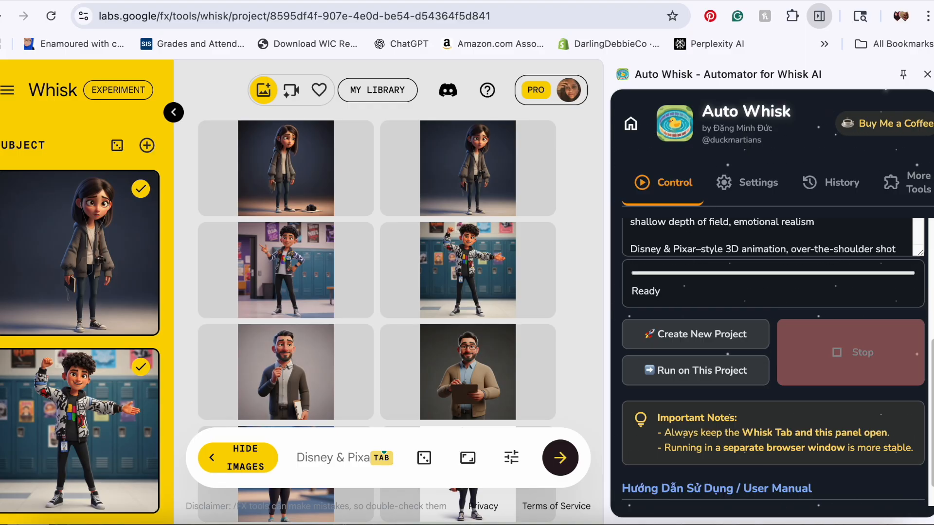
{"action": "left_click", "coordinate": [927, 74]}
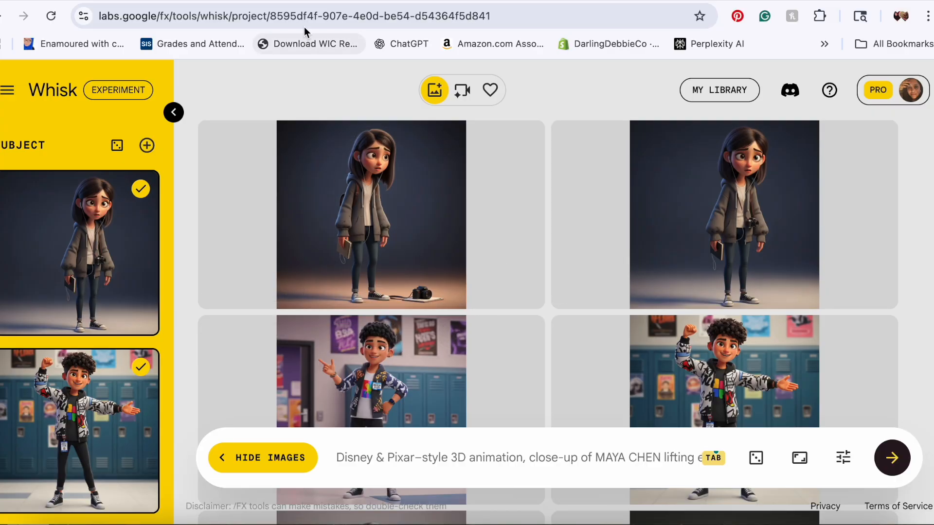
Step: Copy the first image prompt (busy hallway wide shot) from ChatGPT and paste it into Whisk's prompt box, replacing its text
{"action": "left_click", "coordinate": [322, 1]}
{"action": "left_click", "coordinate": [279, 279]}
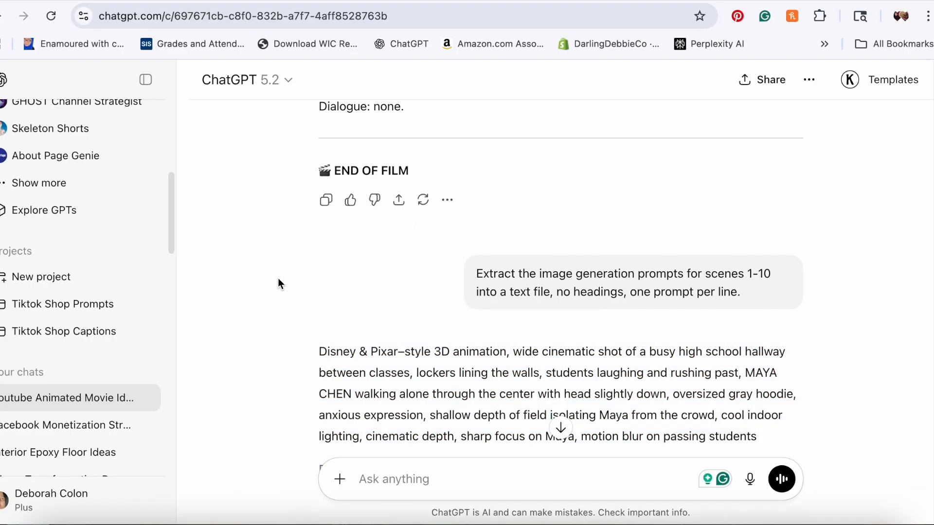
{"action": "scroll", "coordinate": [278, 282], "scroll_direction": "down", "scroll_amount": 5}
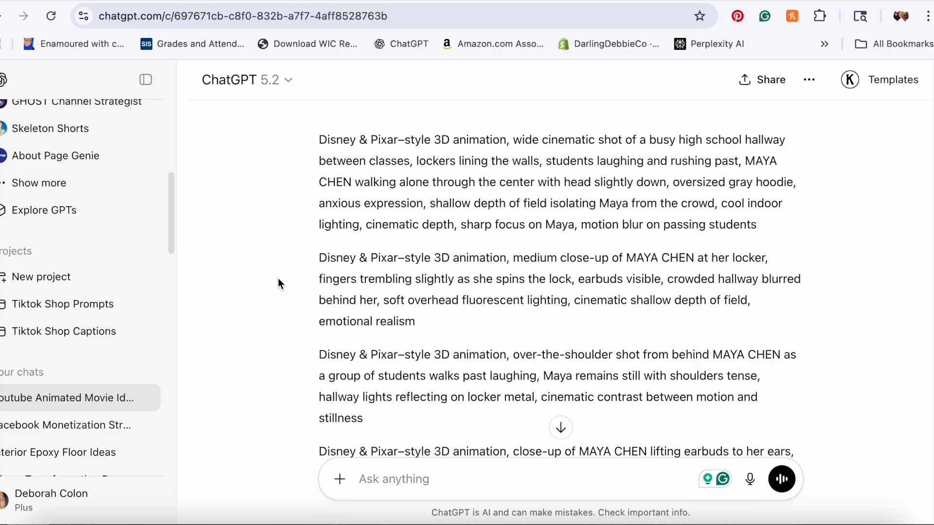
{"action": "left_click_drag", "start_coordinate": [755, 234], "coordinate": [765, 237]}
{"action": "key", "text": "ctrl+c"}
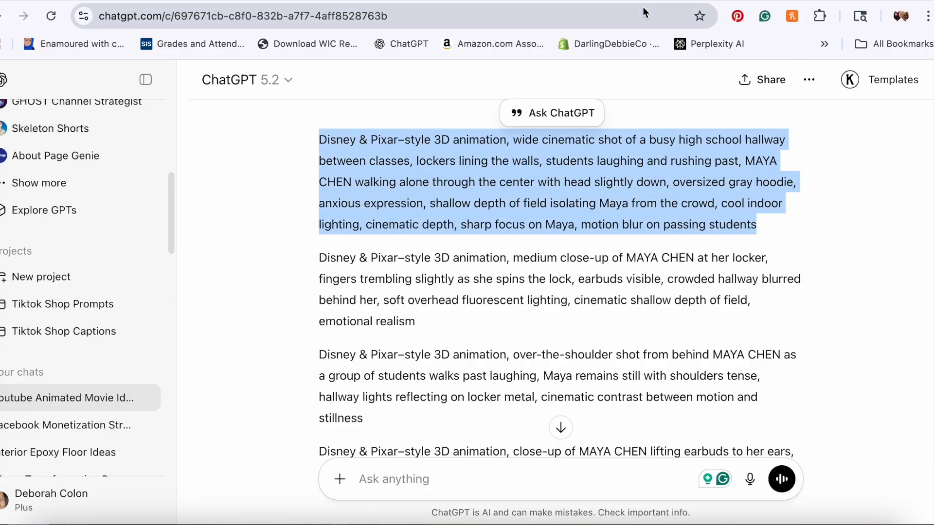
{"action": "left_click", "coordinate": [410, 1]}
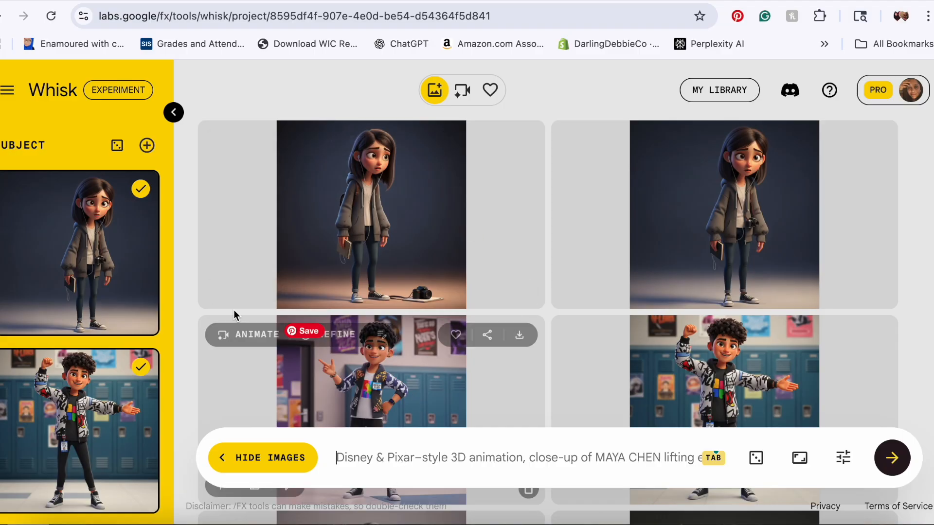
{"action": "left_click", "coordinate": [374, 457]}
{"action": "key", "text": "ctrl+a"}
{"action": "key", "text": "ctrl+v"}
{"action": "scroll", "coordinate": [384, 467], "scroll_direction": "down", "scroll_amount": 2}
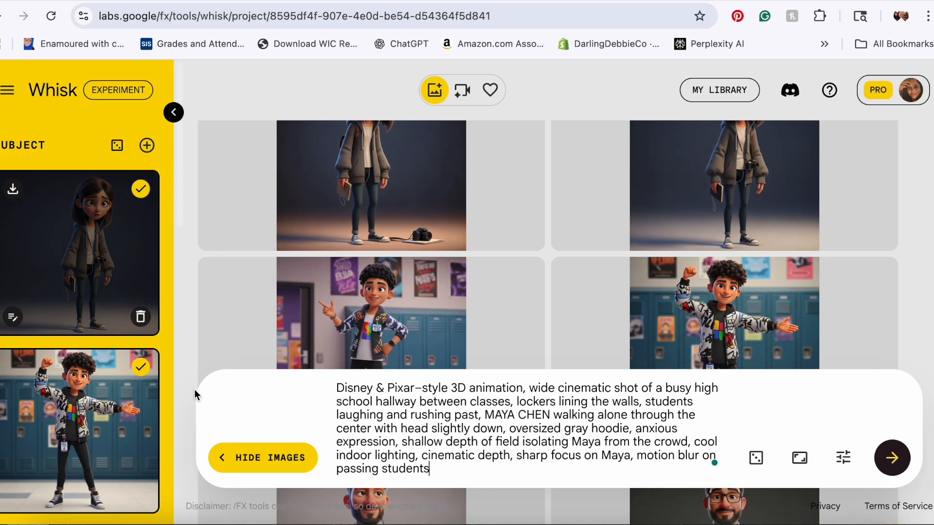
Step: Deselect every subject except Maya and generate images from the hallway prompt
{"action": "left_click", "coordinate": [141, 367]}
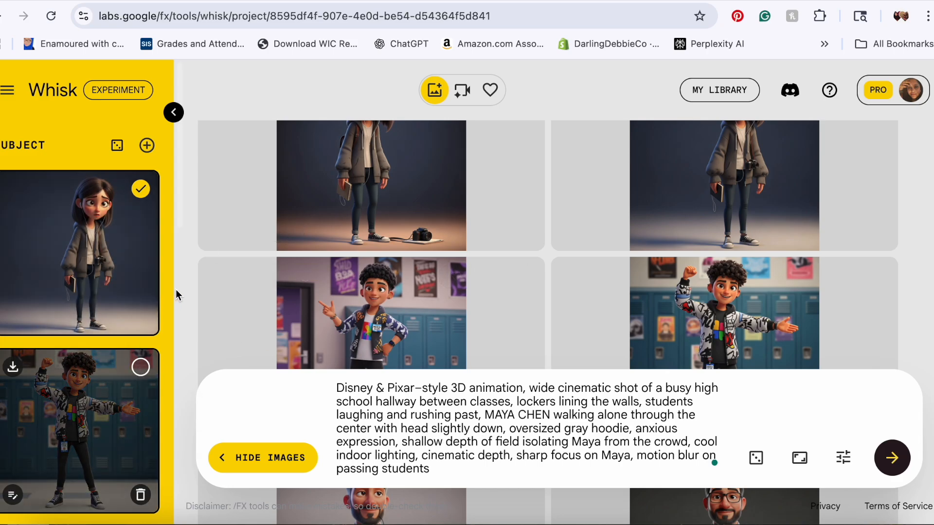
{"action": "scroll", "coordinate": [176, 291], "scroll_direction": "down", "scroll_amount": 5}
{"action": "left_click", "coordinate": [139, 138]}
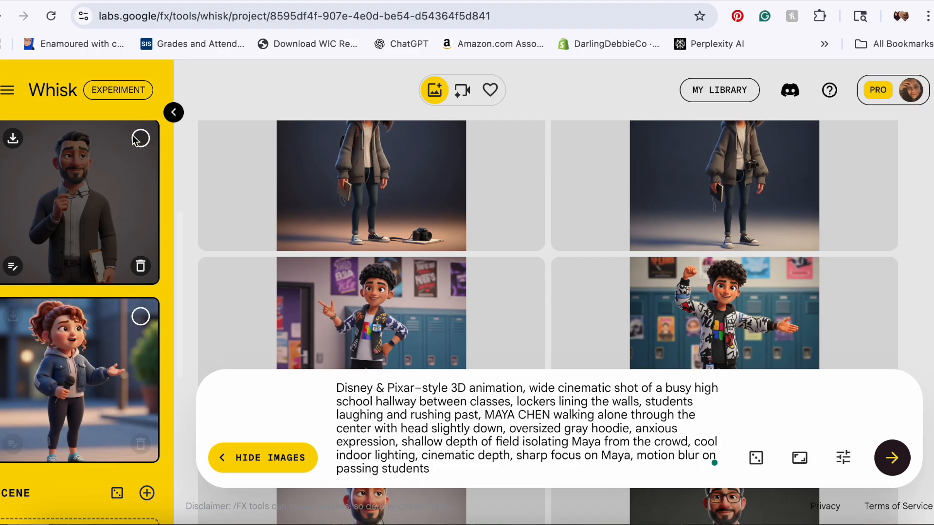
{"action": "scroll", "coordinate": [180, 235], "scroll_direction": "up", "scroll_amount": 5}
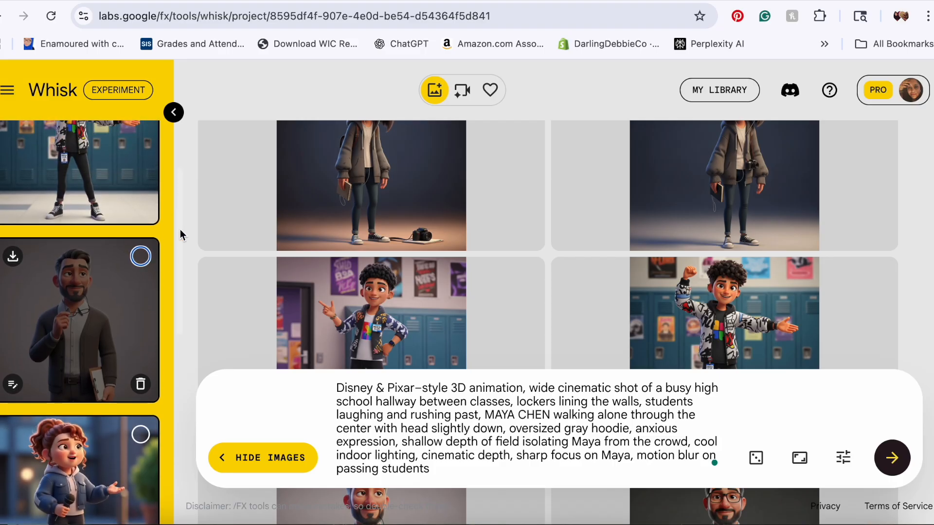
{"action": "scroll", "coordinate": [180, 230], "scroll_direction": "up", "scroll_amount": 3}
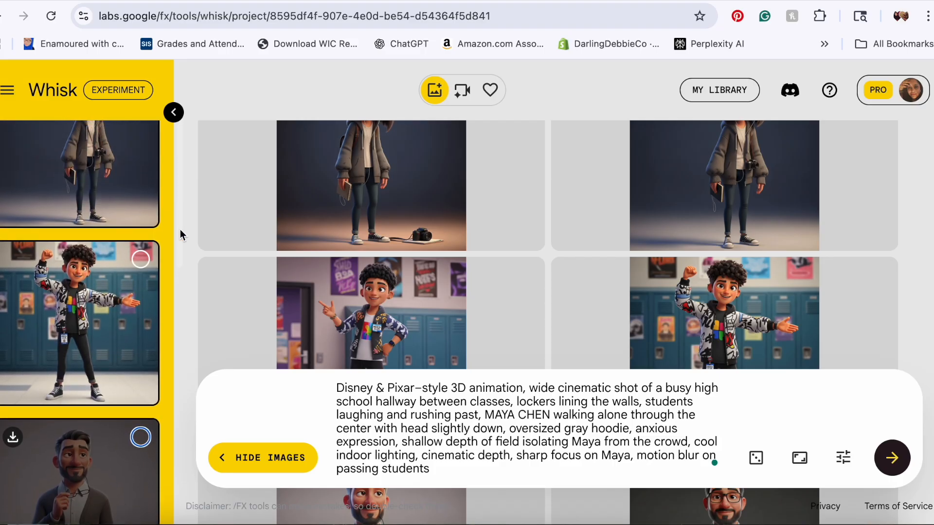
{"action": "scroll", "coordinate": [180, 231], "scroll_direction": "down", "scroll_amount": 10}
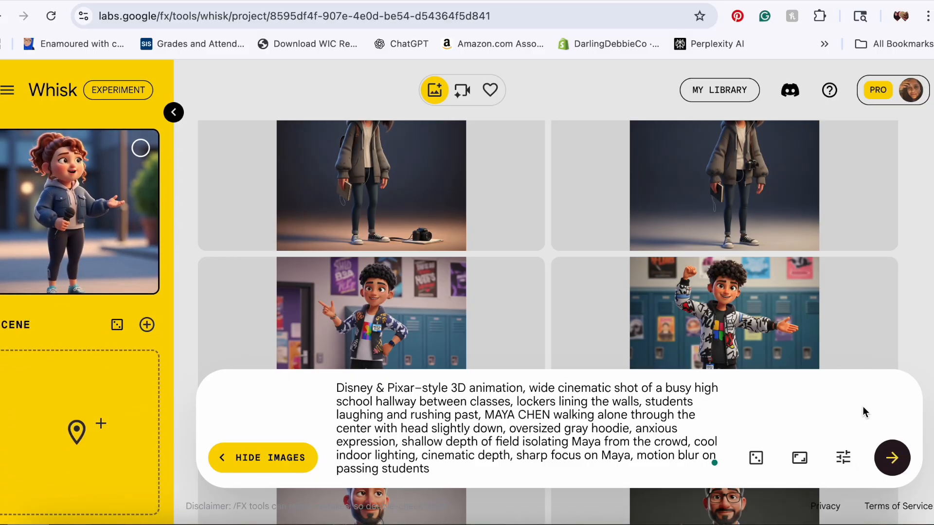
{"action": "left_click", "coordinate": [893, 456]}
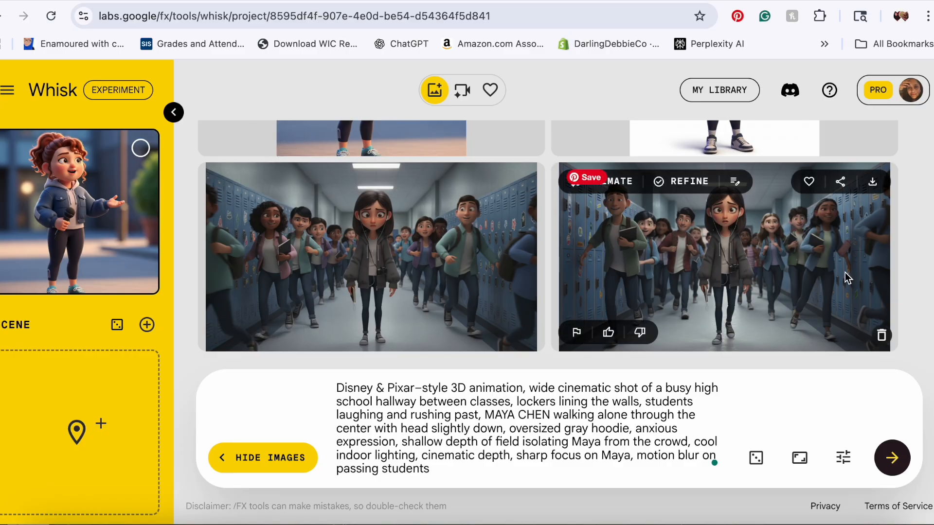
Step: Copy the second prompt (Maya at her locker medium close-up) and paste it into Whisk's prompt box, replacing the old prompt
{"action": "left_click", "coordinate": [305, 1]}
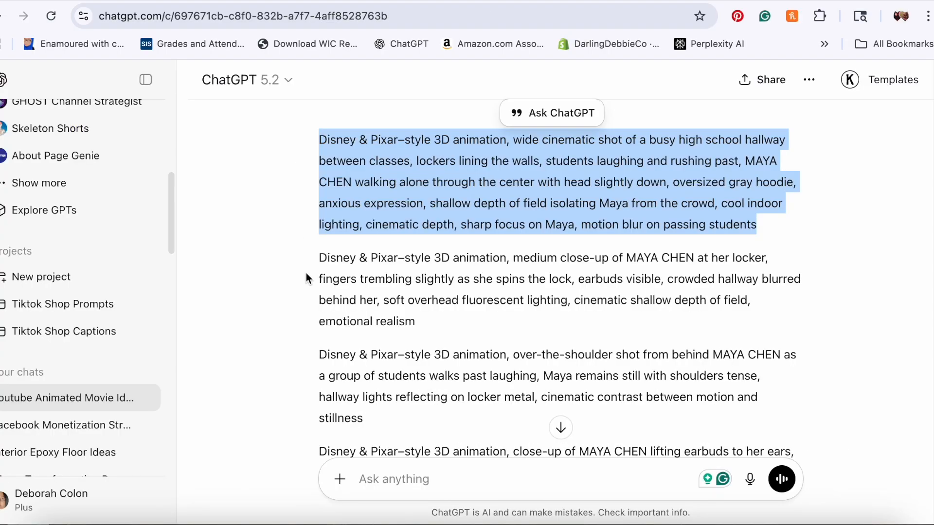
{"action": "left_click_drag", "start_coordinate": [322, 252], "coordinate": [439, 322]}
{"action": "left_click", "coordinate": [327, 260]}
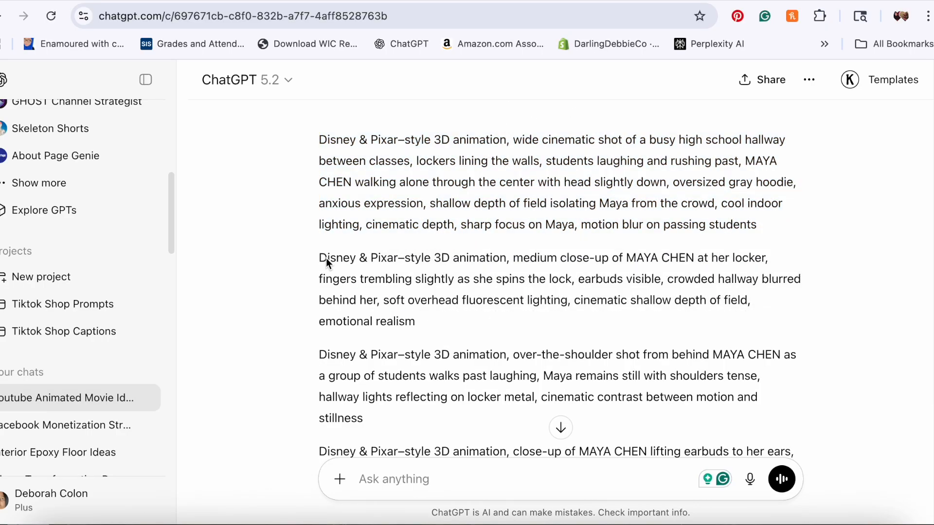
{"action": "left_click_drag", "start_coordinate": [319, 259], "coordinate": [431, 329]}
{"action": "key", "text": "ctrl+c"}
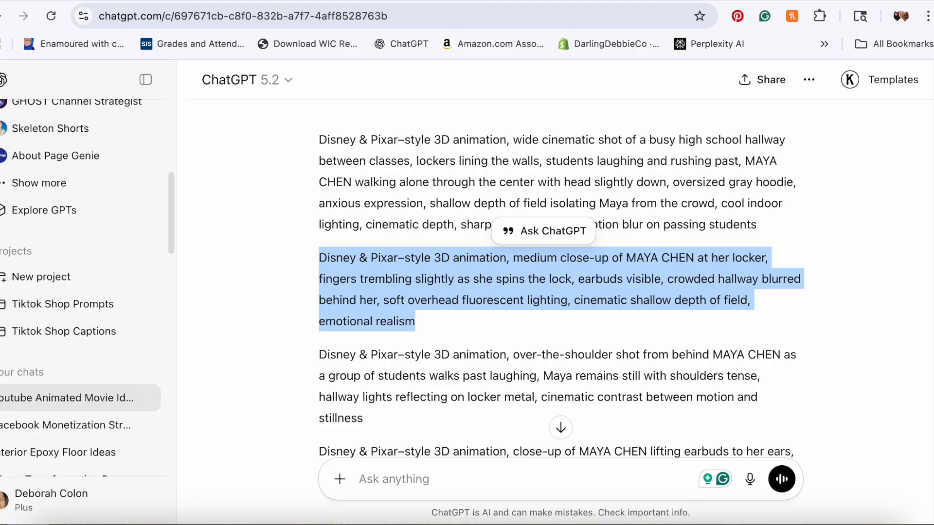
{"action": "left_click", "coordinate": [341, 1]}
{"action": "left_click_drag", "start_coordinate": [339, 389], "coordinate": [448, 478]}
{"action": "key", "text": "ctrl+v"}
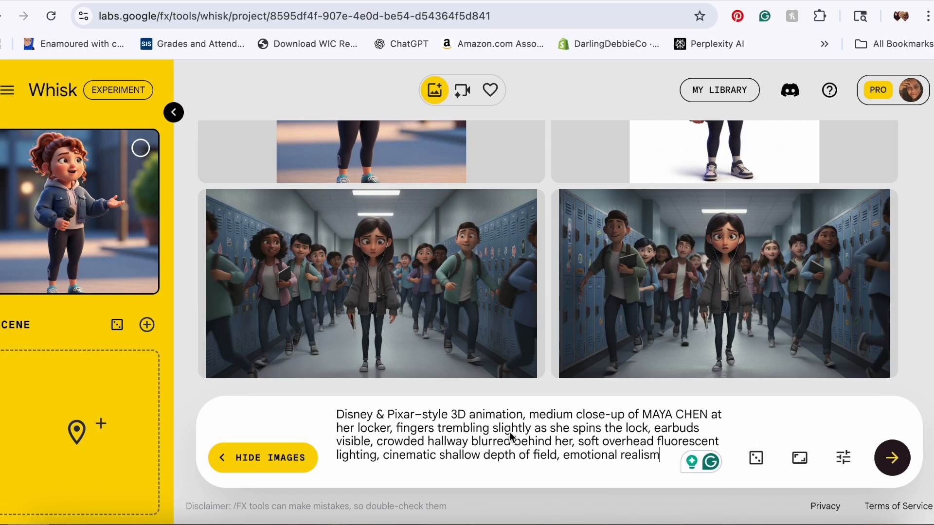
Step: Generate images from the locker close-up prompt
{"action": "mouse_move", "coordinate": [107, 238]}
{"action": "scroll", "coordinate": [178, 277], "scroll_direction": "down", "scroll_amount": 5}
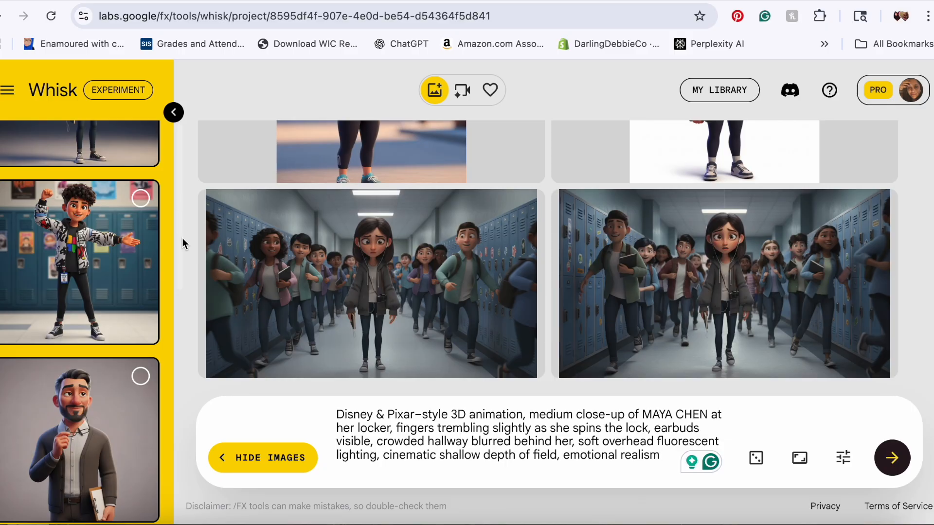
{"action": "scroll", "coordinate": [182, 247], "scroll_direction": "up", "scroll_amount": 3}
{"action": "left_click", "coordinate": [883, 465]}
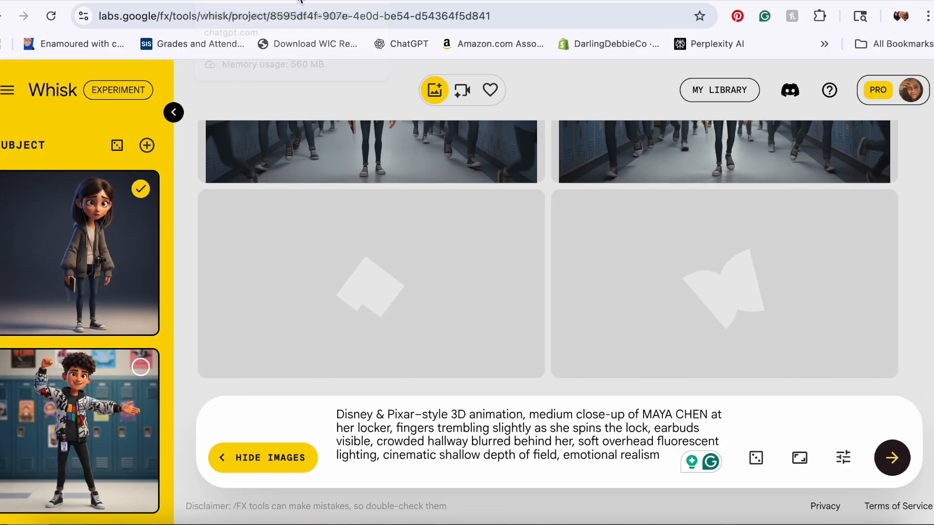
Step: Copy the third image prompt (over-the-shoulder shot behind Maya) from ChatGPT and paste it into Whisk's prompt box, replacing the old prompt
{"action": "left_click", "coordinate": [351, 0]}
{"action": "left_click_drag", "start_coordinate": [319, 356], "coordinate": [364, 416]}
{"action": "key", "text": "ctrl+c"}
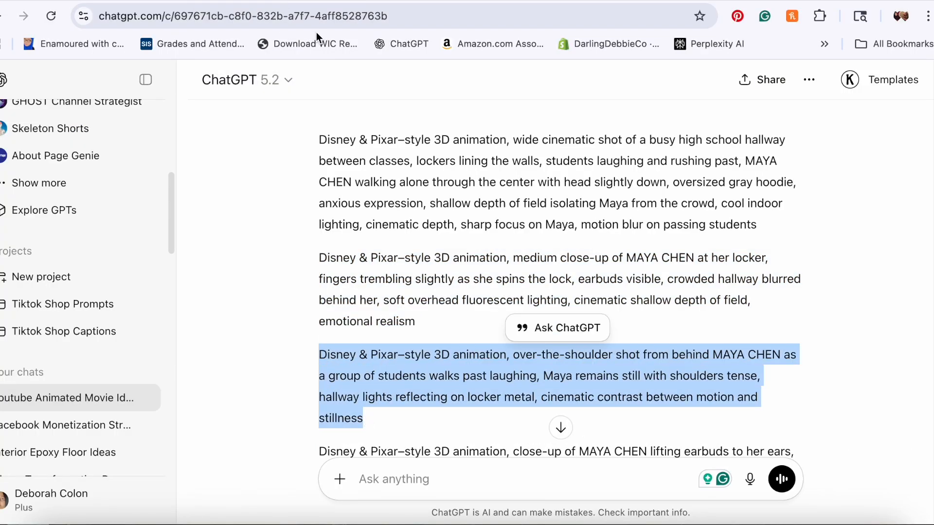
{"action": "left_click", "coordinate": [310, 0]}
{"action": "left_click_drag", "start_coordinate": [341, 412], "coordinate": [606, 465]}
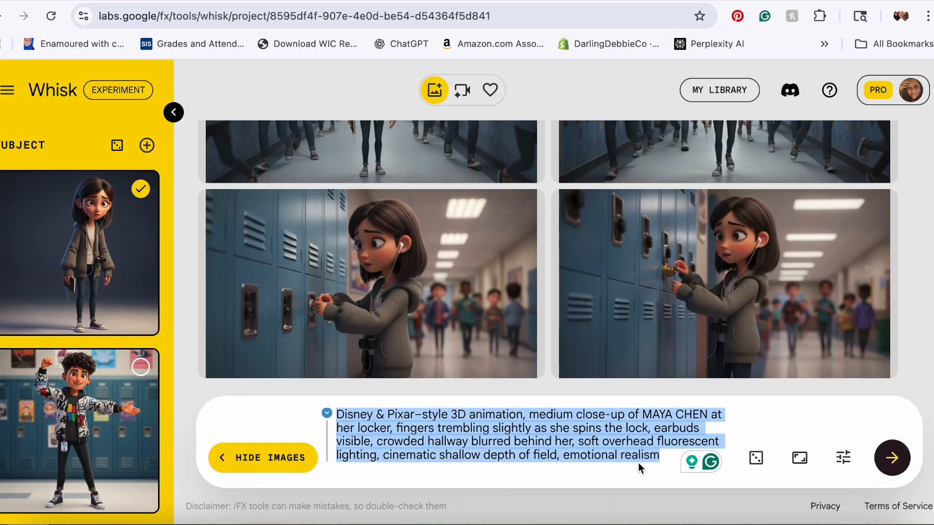
{"action": "key", "text": "ctrl+v"}
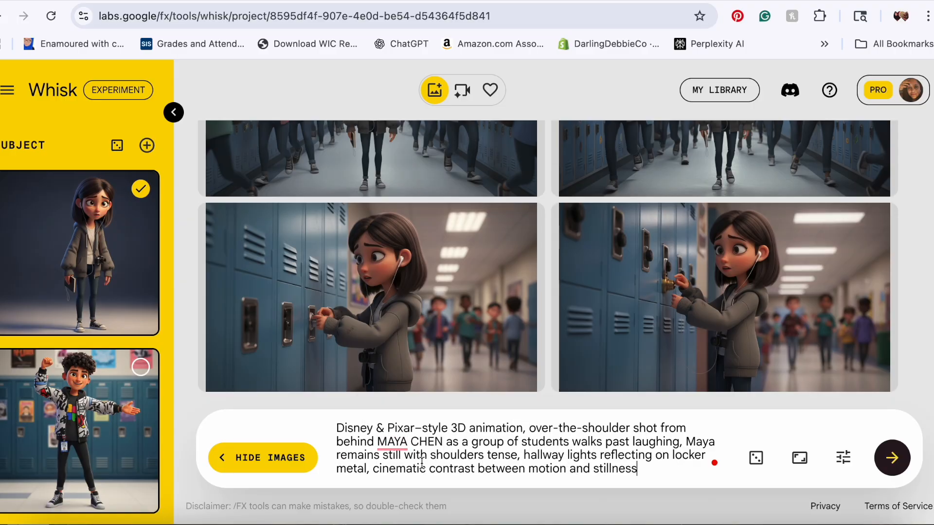
Step: Generate images from the over-the-shoulder prompt and select both Maya and the boy as subjects
{"action": "left_click", "coordinate": [892, 457]}
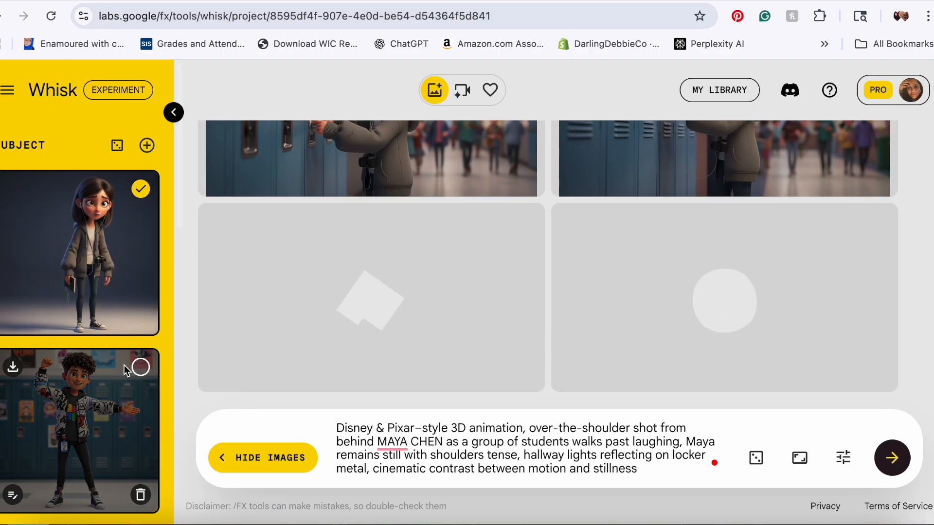
{"action": "left_click", "coordinate": [142, 371]}
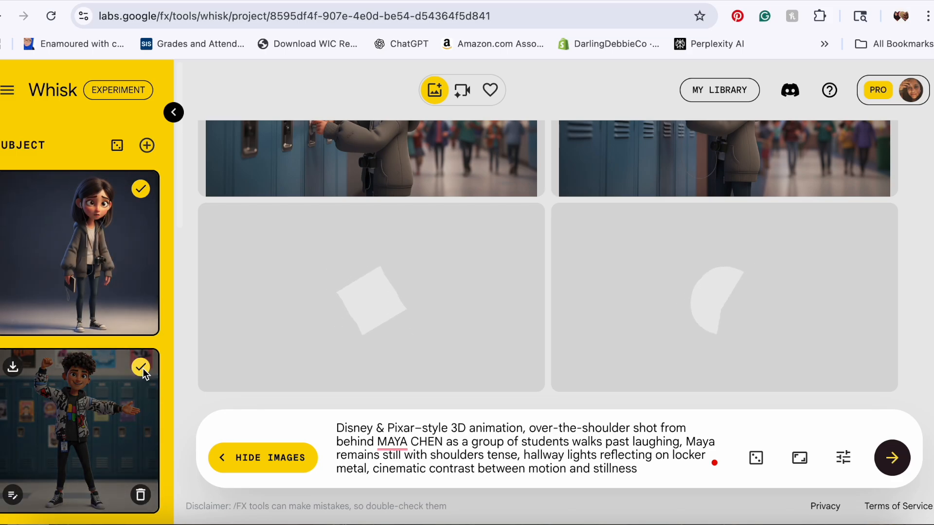
{"action": "left_click", "coordinate": [141, 189]}
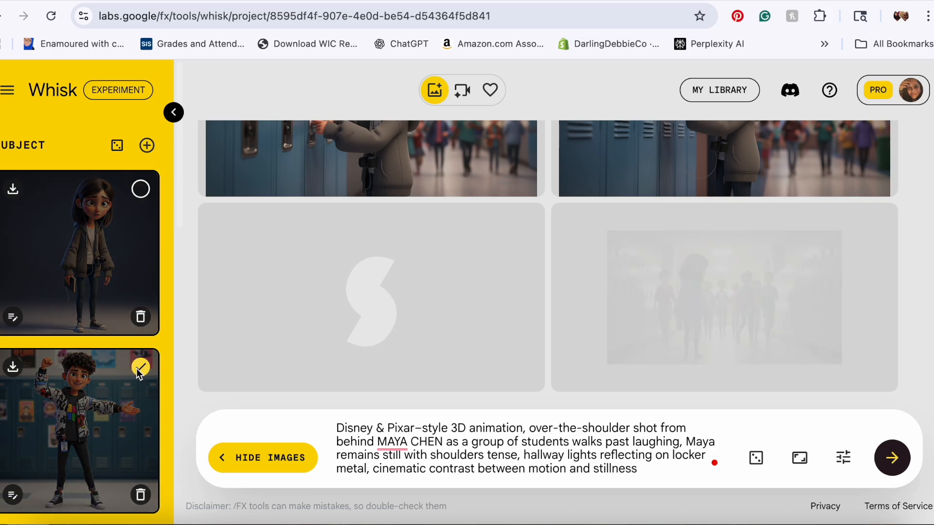
{"action": "left_click", "coordinate": [140, 368]}
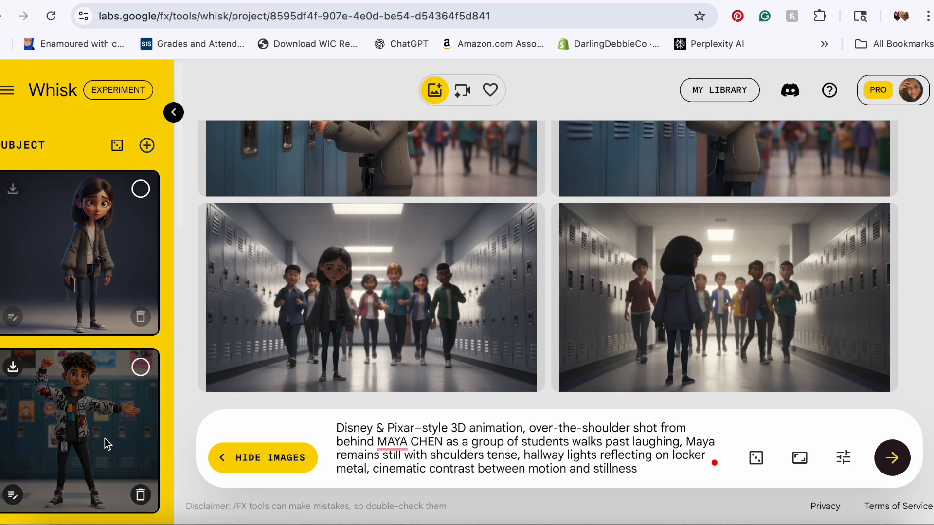
{"action": "left_click", "coordinate": [140, 189]}
{"action": "left_click", "coordinate": [141, 368]}
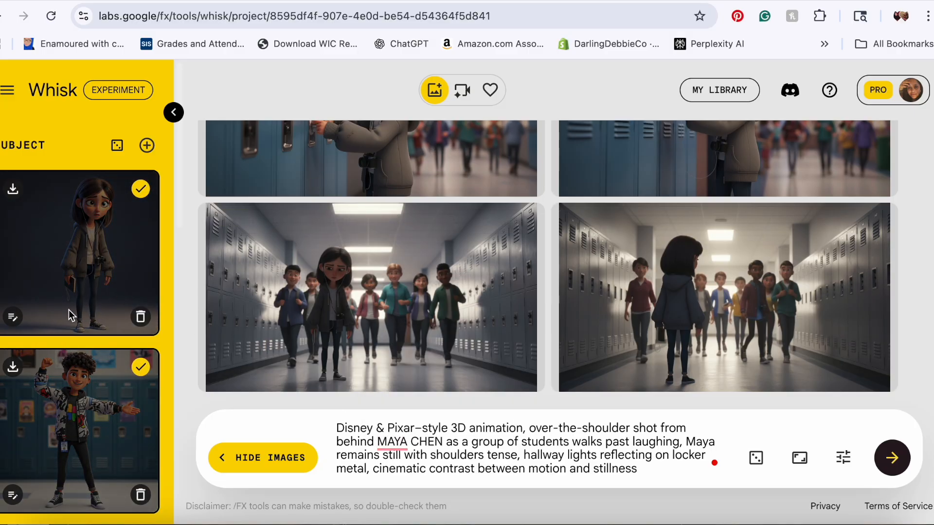
Step: Scroll through the subject list and add an empty subject slot
{"action": "scroll", "coordinate": [176, 269], "scroll_direction": "down", "scroll_amount": 5}
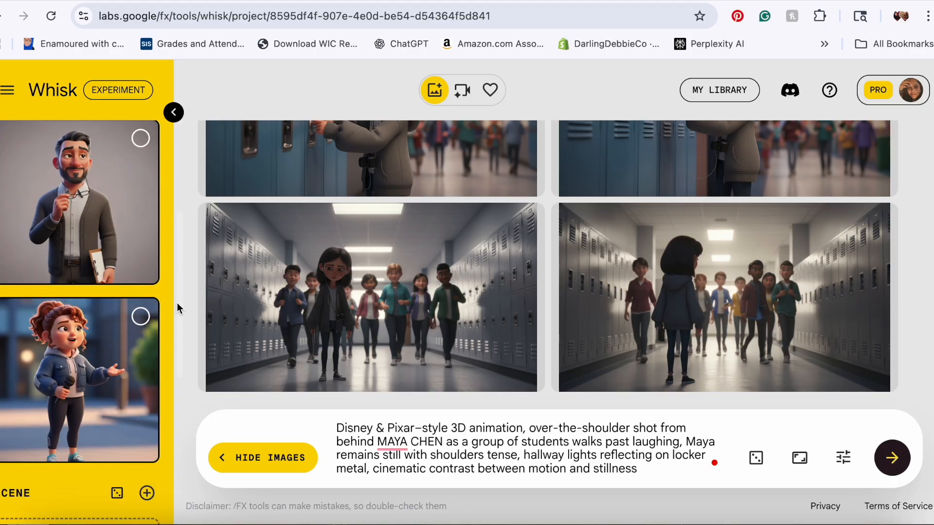
{"action": "scroll", "coordinate": [174, 288], "scroll_direction": "up", "scroll_amount": 5}
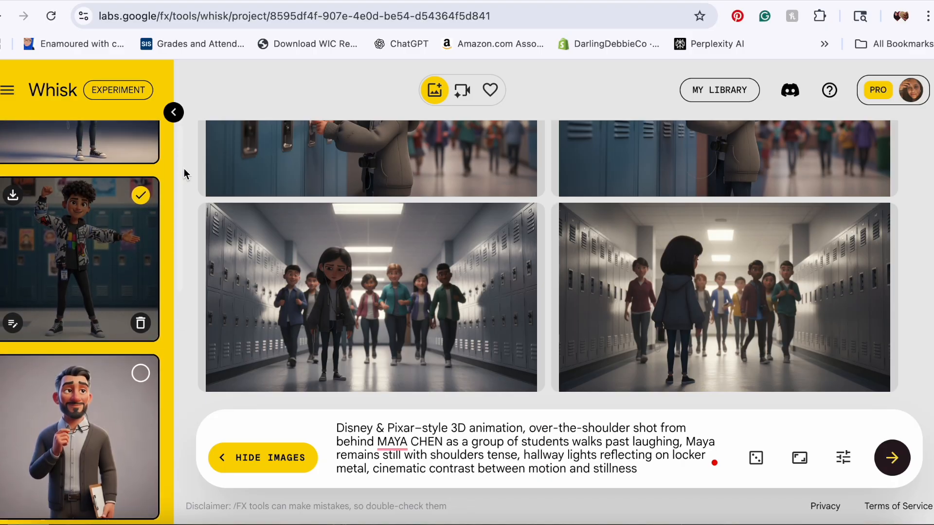
{"action": "scroll", "coordinate": [190, 146], "scroll_direction": "down", "scroll_amount": 2}
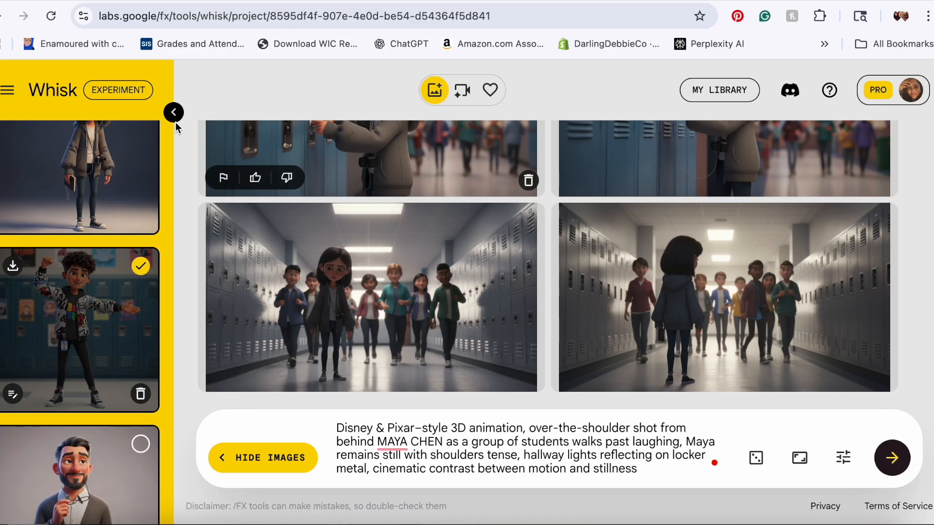
{"action": "scroll", "coordinate": [176, 210], "scroll_direction": "up", "scroll_amount": 2}
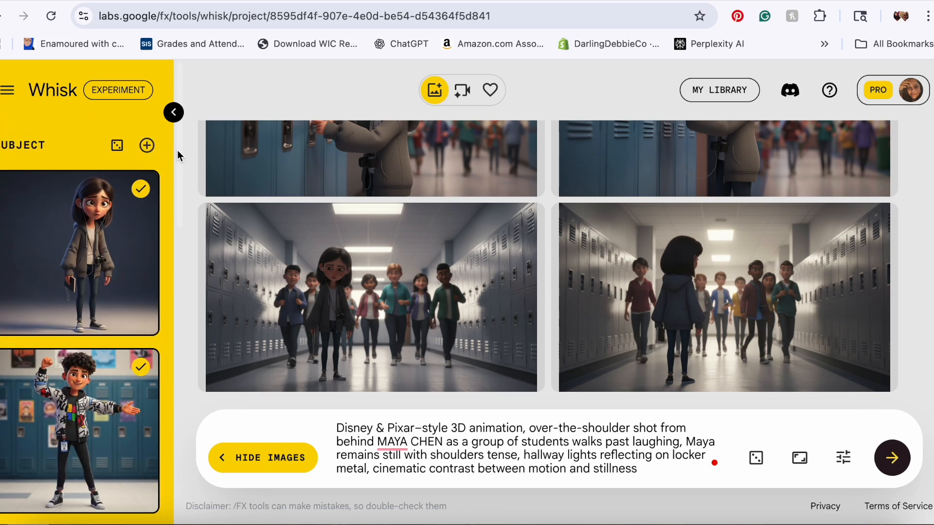
{"action": "left_click", "coordinate": [143, 147]}
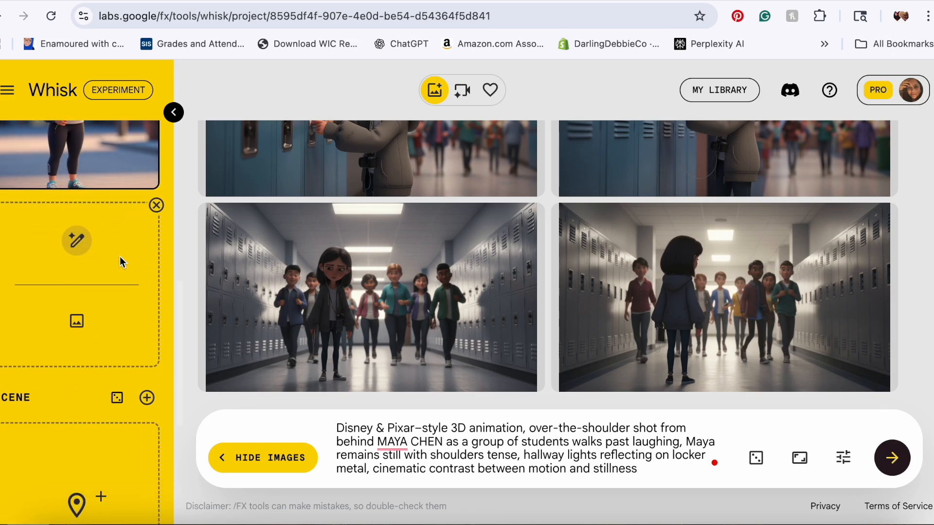
{"action": "left_click_drag", "start_coordinate": [177, 308], "coordinate": [191, 124]}
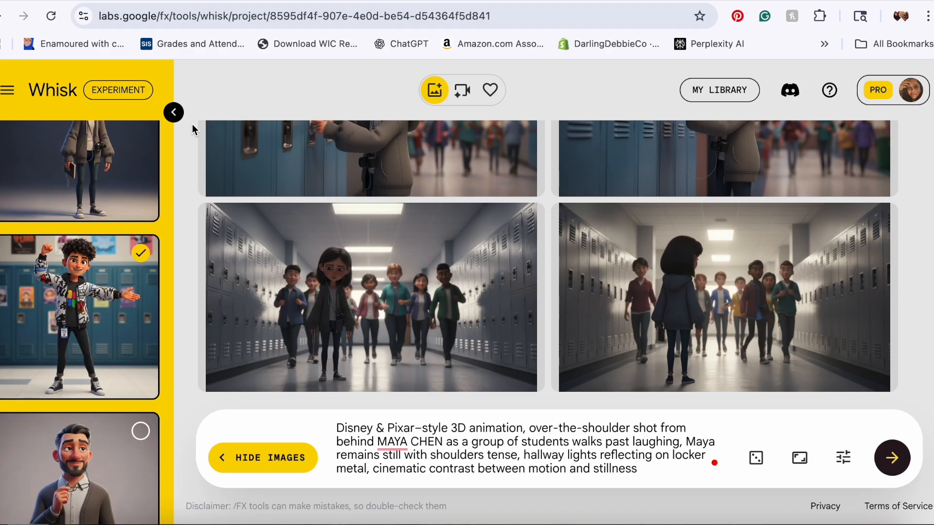
{"action": "mouse_move", "coordinate": [260, 131]}
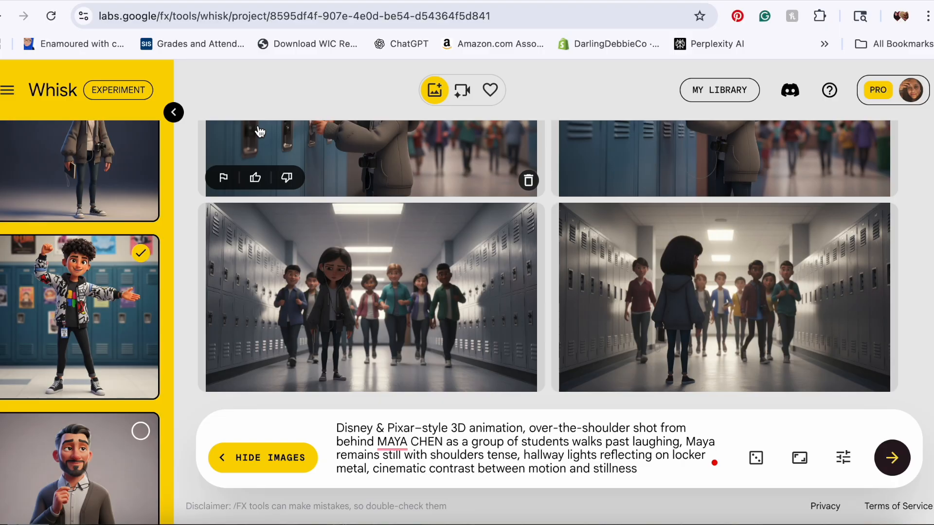
Step: Download the first hallway wide-shot image of Maya walking among students
{"action": "scroll", "coordinate": [494, 232], "scroll_direction": "up", "scroll_amount": 5}
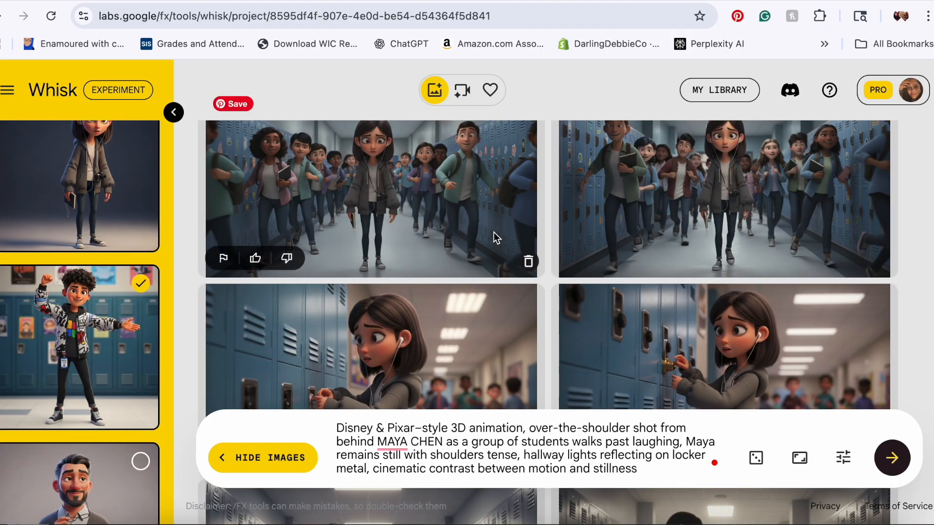
{"action": "mouse_move", "coordinate": [858, 230]}
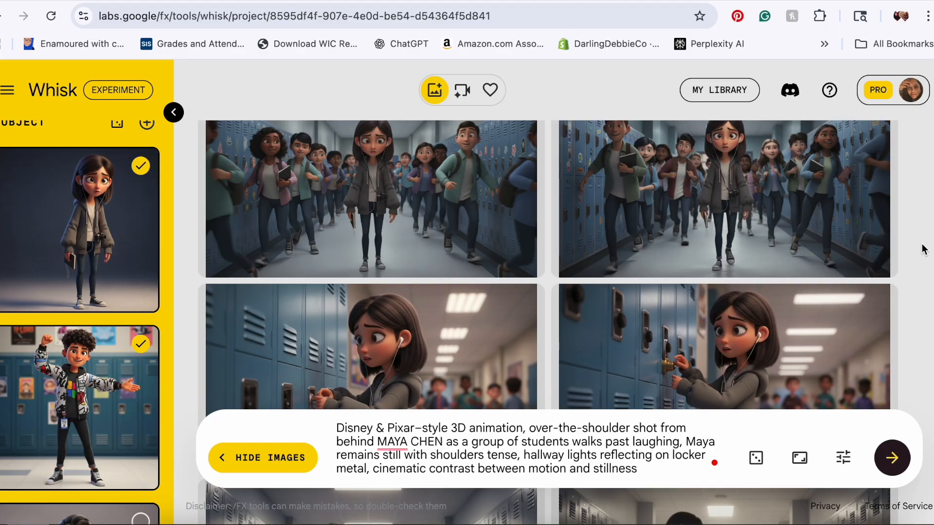
{"action": "scroll", "coordinate": [924, 249], "scroll_direction": "up", "scroll_amount": 1}
{"action": "mouse_move", "coordinate": [372, 232]}
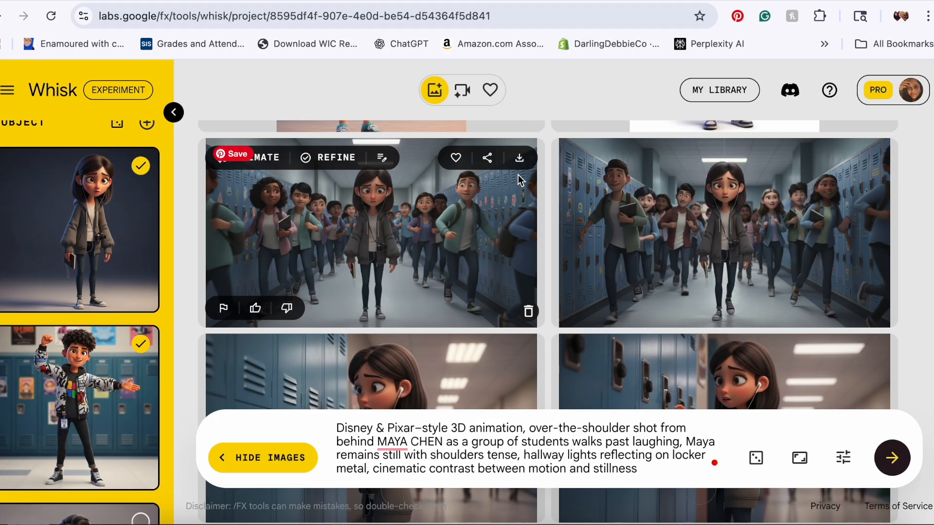
{"action": "left_click", "coordinate": [520, 159]}
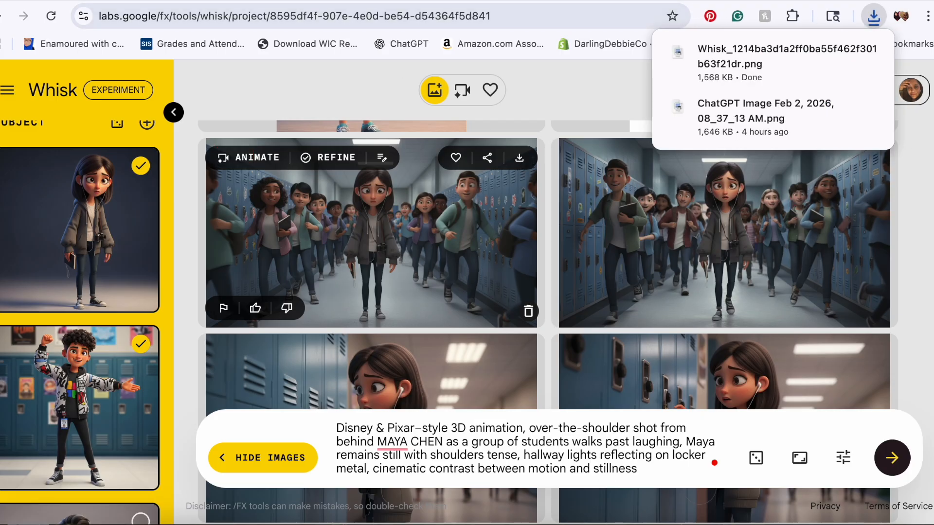
Step: Switch to Grok Imagine and upload the downloaded hallway image from the Downloads folder
{"action": "left_click", "coordinate": [574, 0]}
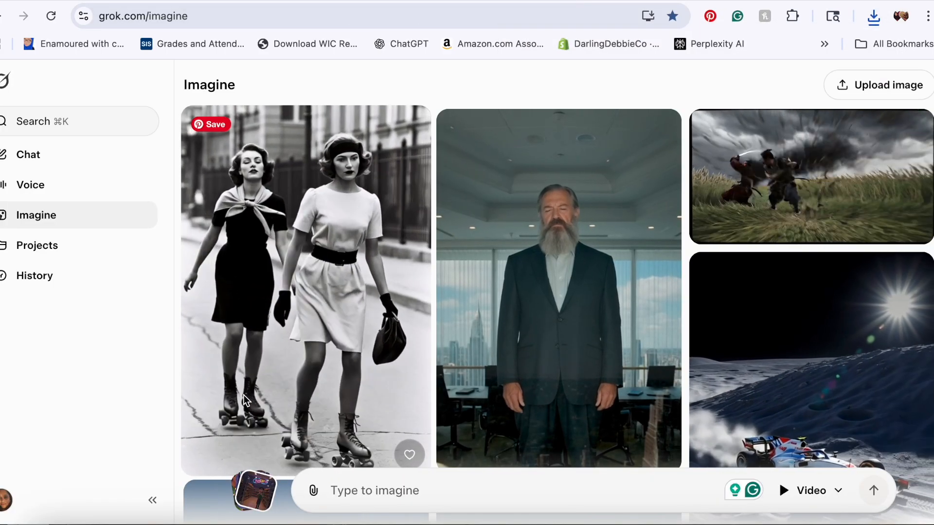
{"action": "left_click", "coordinate": [50, 522]}
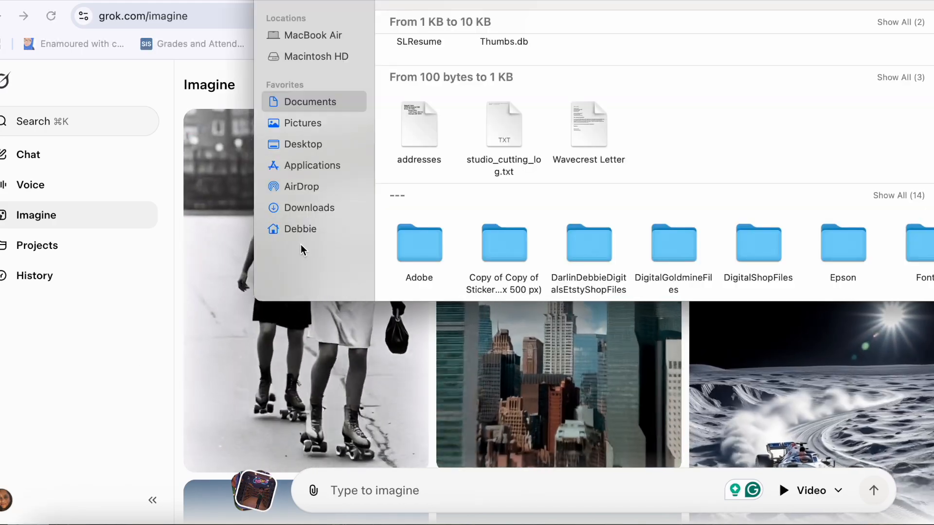
{"action": "left_click", "coordinate": [303, 209]}
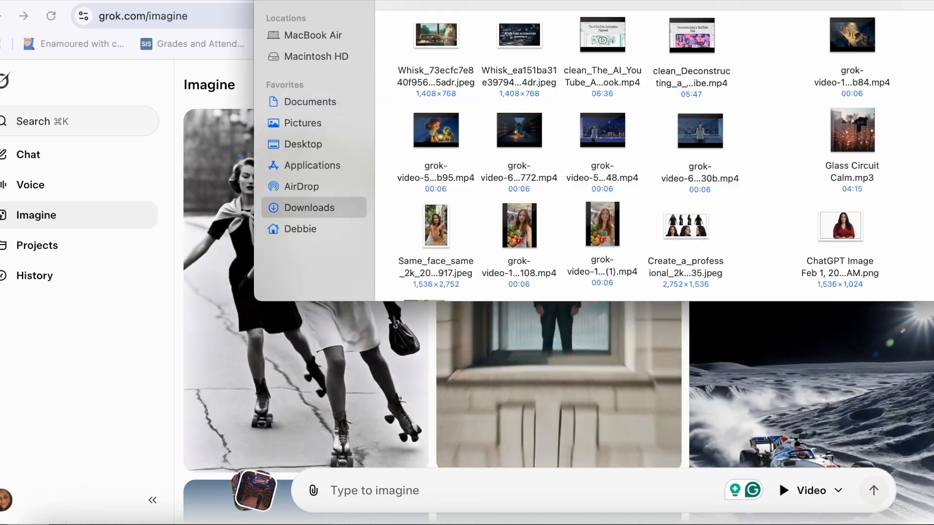
{"action": "scroll", "coordinate": [621, 203], "scroll_direction": "down", "scroll_amount": 3}
{"action": "left_click_drag", "start_coordinate": [506, 229], "coordinate": [369, 471]}
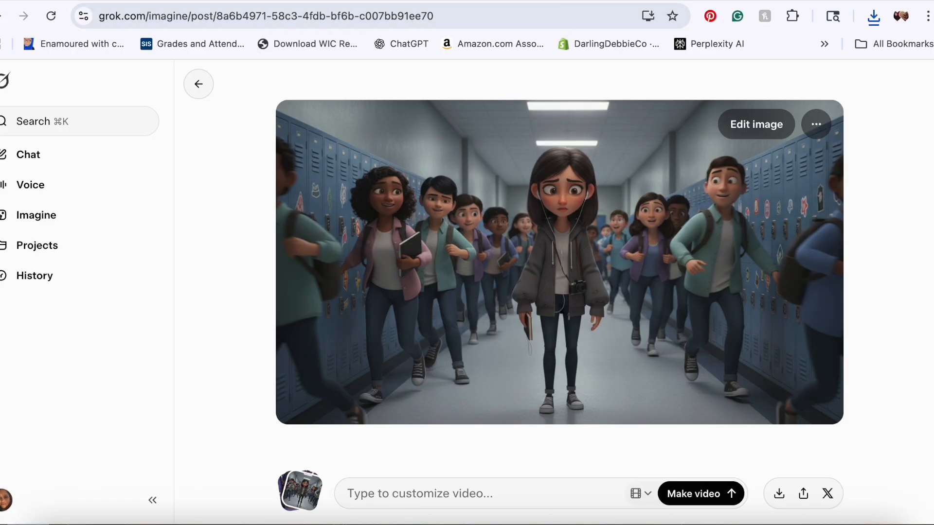
Step: Paste the hallway shot's animation prompt from ChatGPT into Grok's video customization box
{"action": "left_click", "coordinate": [314, 1]}
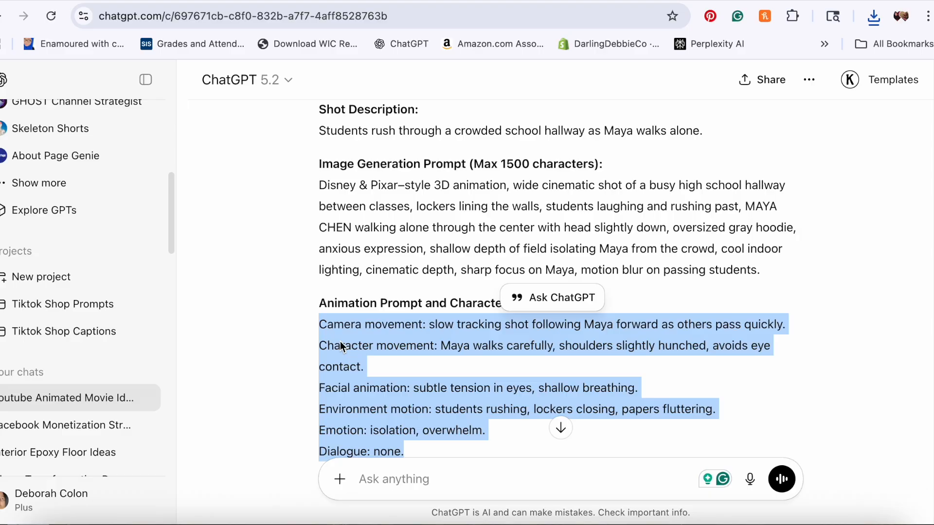
{"action": "left_click", "coordinate": [556, 1]}
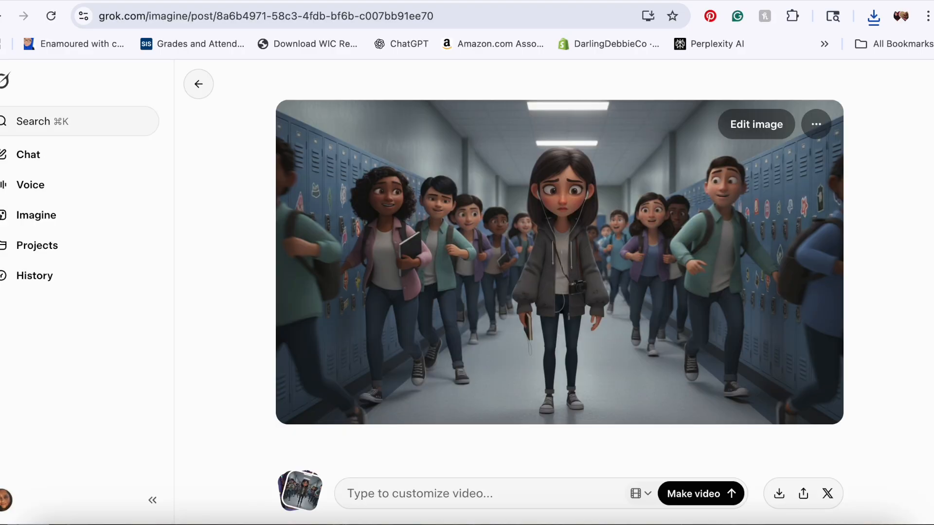
{"action": "left_click", "coordinate": [403, 491]}
{"action": "key", "text": "super+v"}
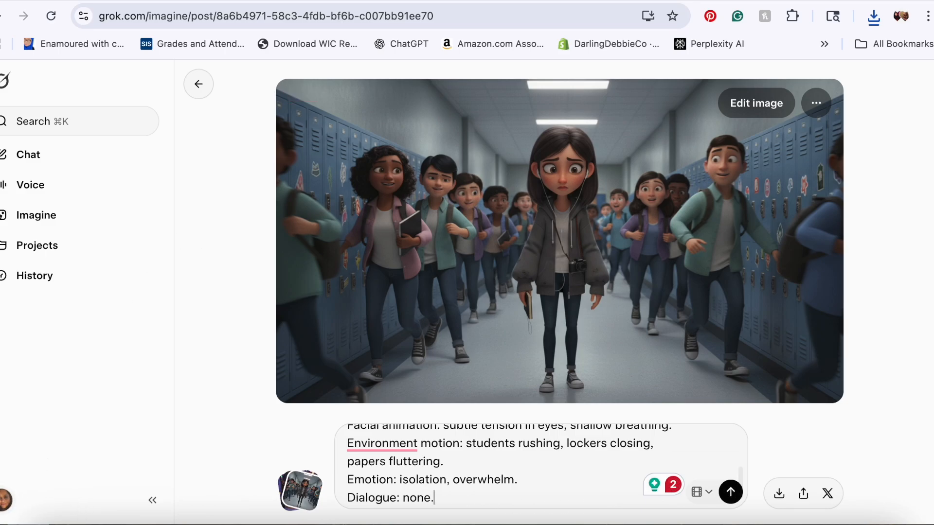
Step: Review the Behavior settings for automatic video generation, close them, and submit the animation prompt to make the video
{"action": "left_click", "coordinate": [6, 500]}
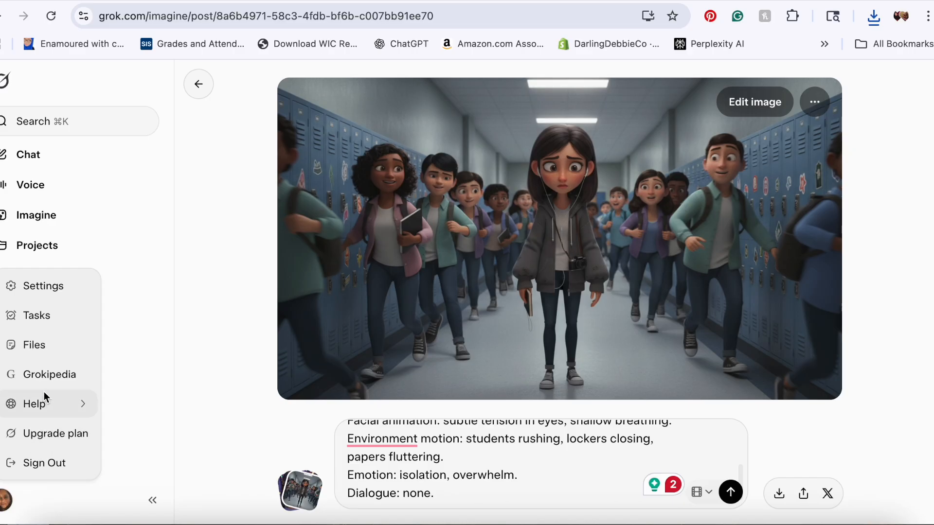
{"action": "left_click", "coordinate": [44, 286]}
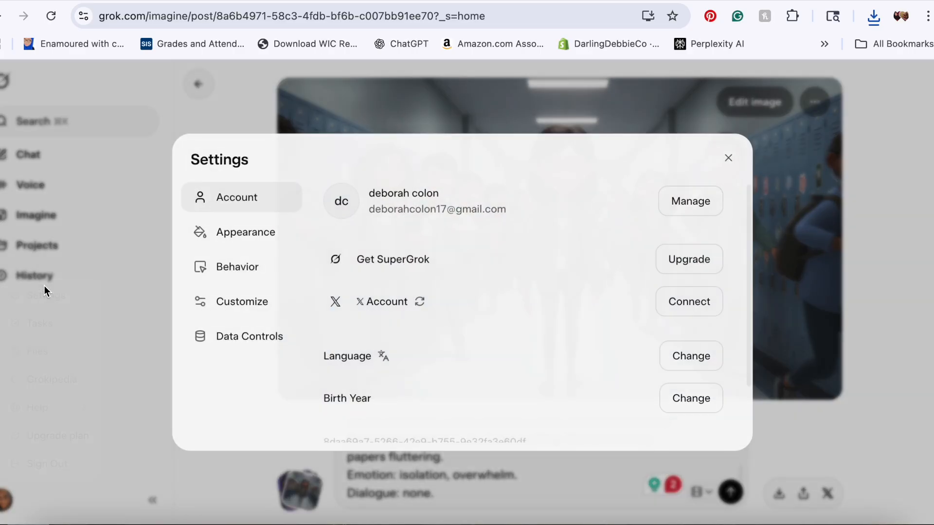
{"action": "left_click", "coordinate": [231, 267]}
{"action": "left_click_drag", "start_coordinate": [749, 308], "coordinate": [747, 451]}
{"action": "left_click", "coordinate": [622, 386]}
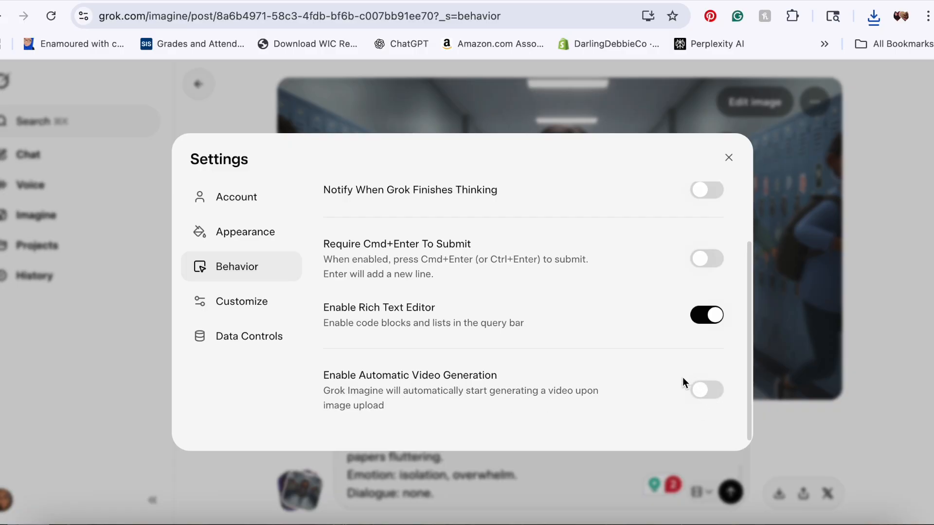
{"action": "left_click", "coordinate": [729, 159]}
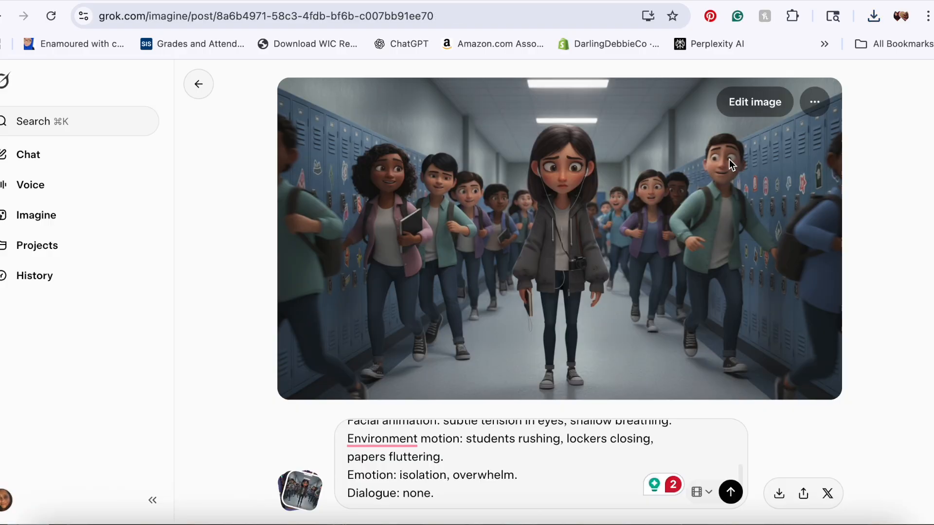
{"action": "left_click", "coordinate": [731, 494]}
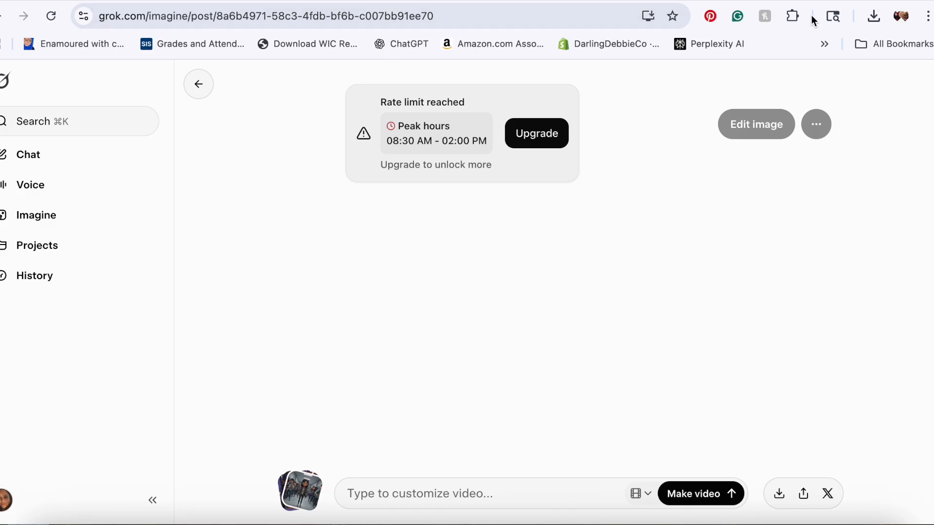
Step: Open a new incognito window and go to grok.com
{"action": "left_click", "coordinate": [927, 16]}
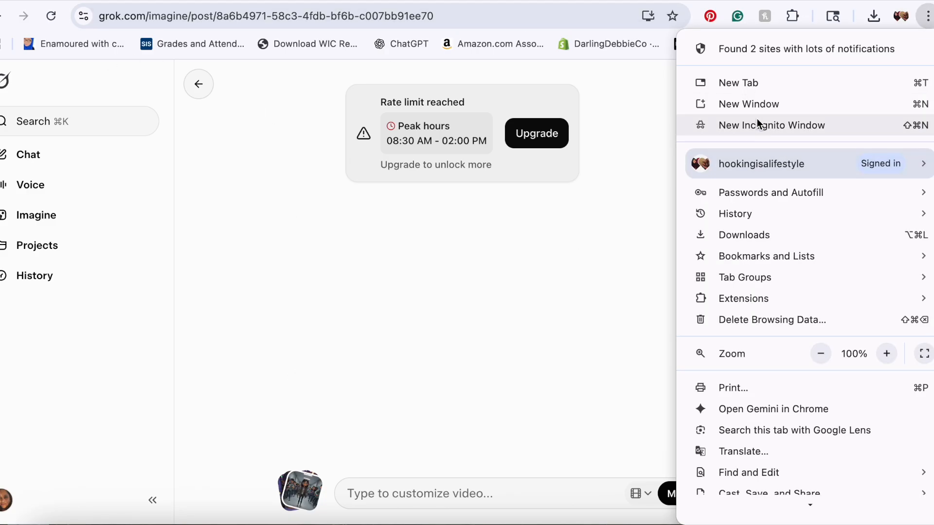
{"action": "left_click", "coordinate": [732, 125]}
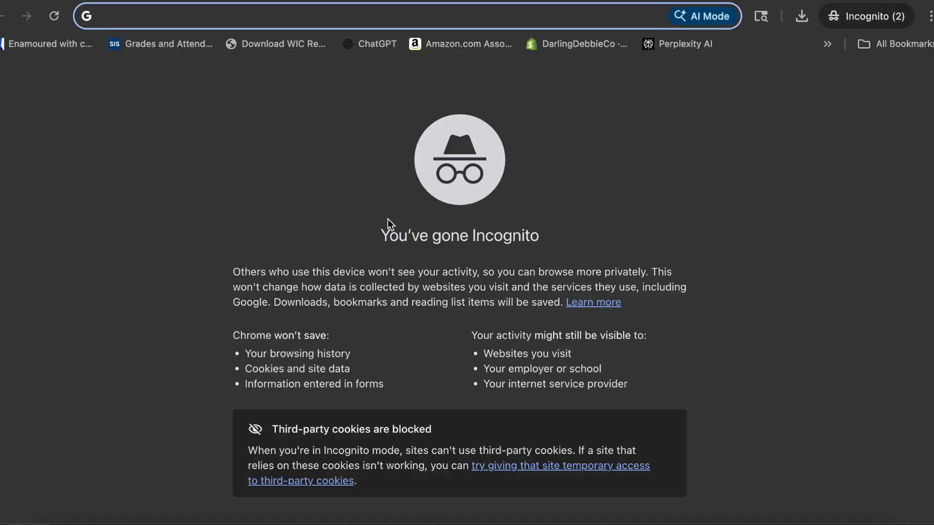
{"action": "type", "text": "grok.com"}
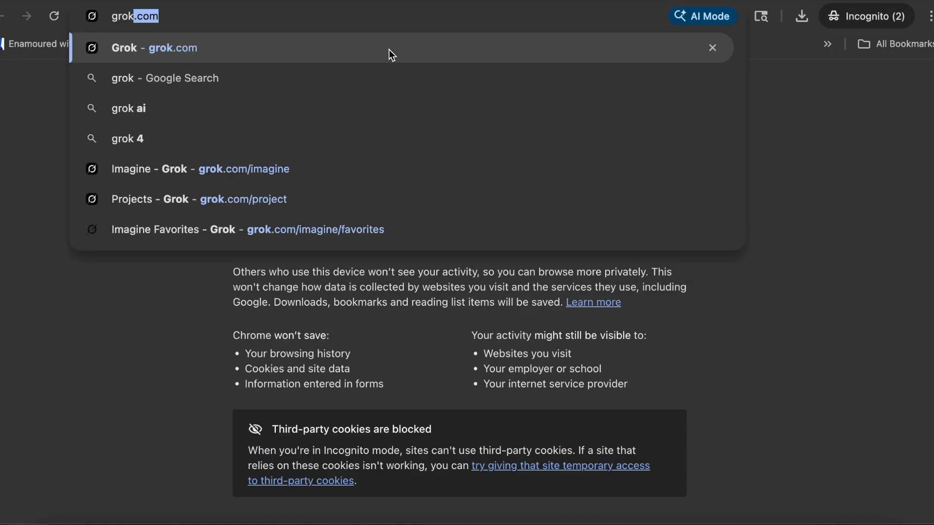
{"action": "left_click", "coordinate": [290, 49]}
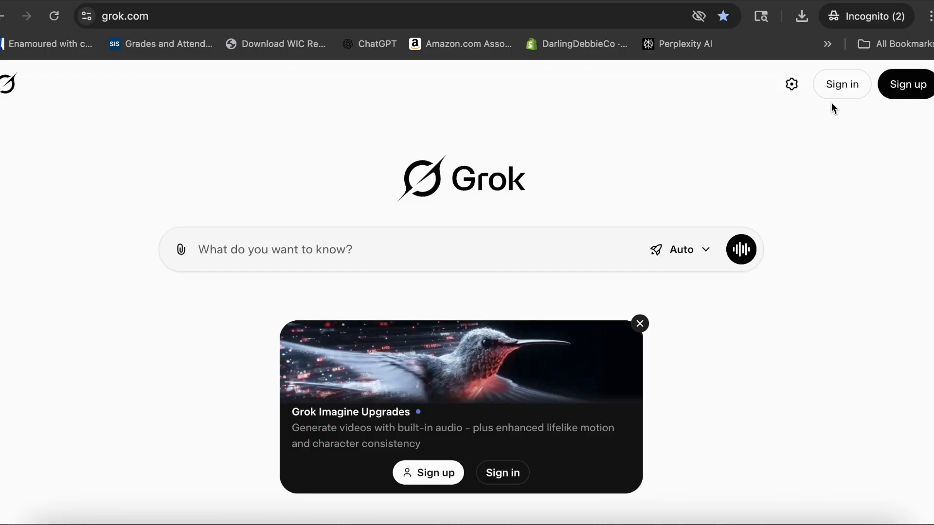
Step: Sign in to Grok in the incognito window using the Google account
{"action": "left_click", "coordinate": [839, 85]}
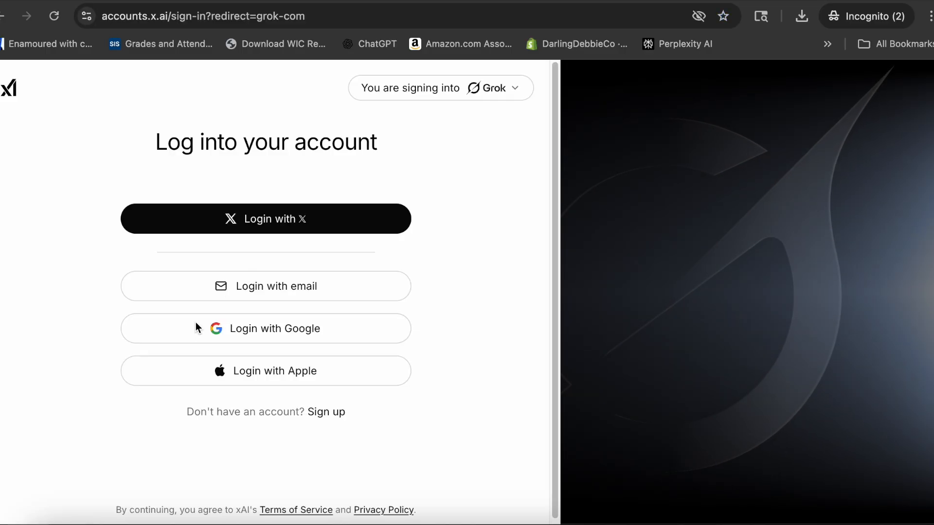
{"action": "left_click", "coordinate": [256, 332]}
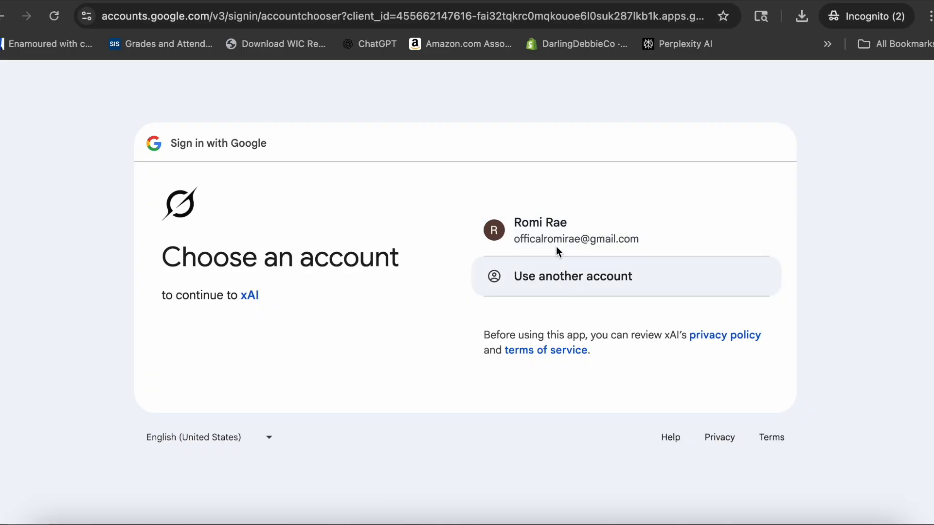
{"action": "left_click", "coordinate": [552, 225]}
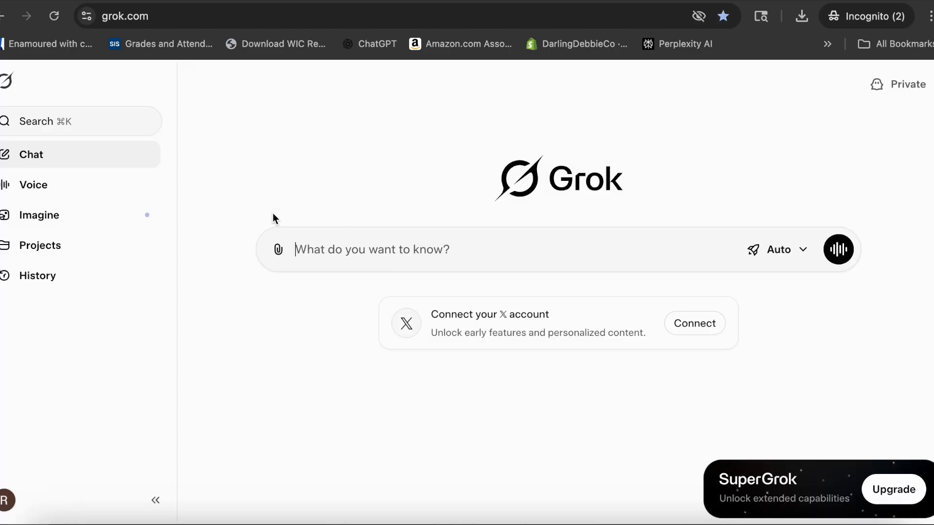
Step: Open Imagine, upload the Whisk hallway image from Downloads, and submit the pasted hallway animation prompt to make a video
{"action": "left_click", "coordinate": [29, 216]}
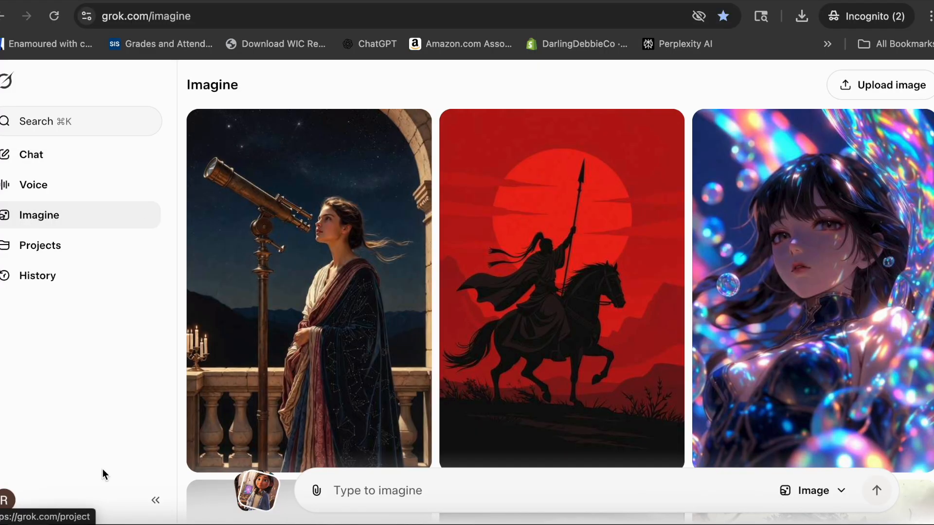
{"action": "left_click", "coordinate": [49, 523]}
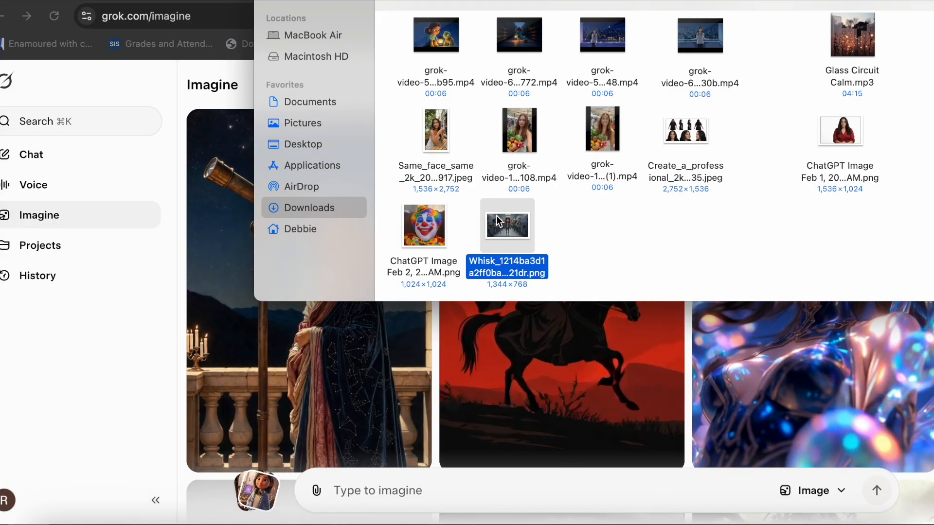
{"action": "left_click_drag", "start_coordinate": [497, 258], "coordinate": [375, 476]}
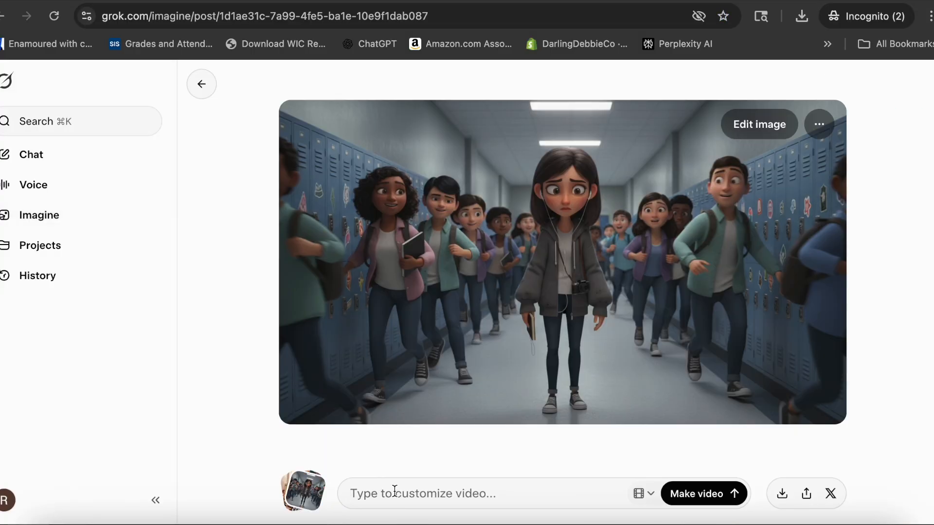
{"action": "key", "text": "super+v"}
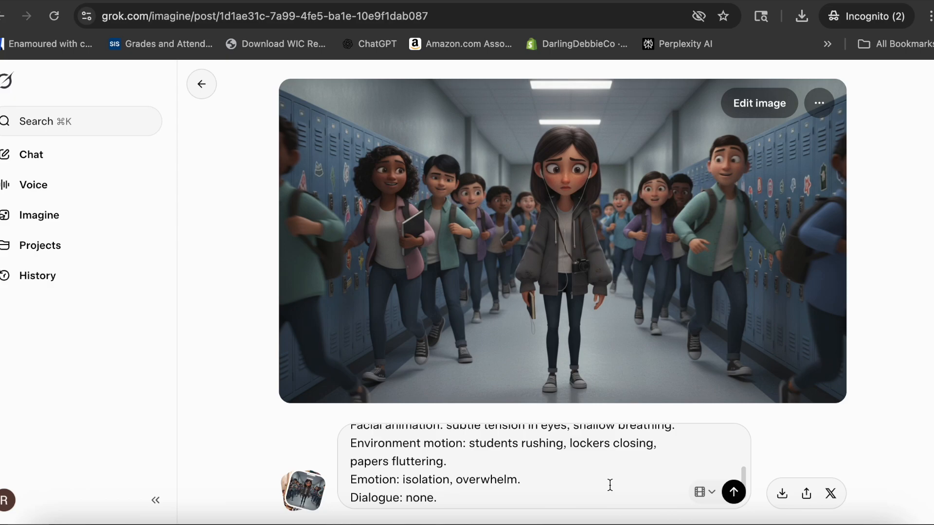
{"action": "left_click", "coordinate": [734, 493]}
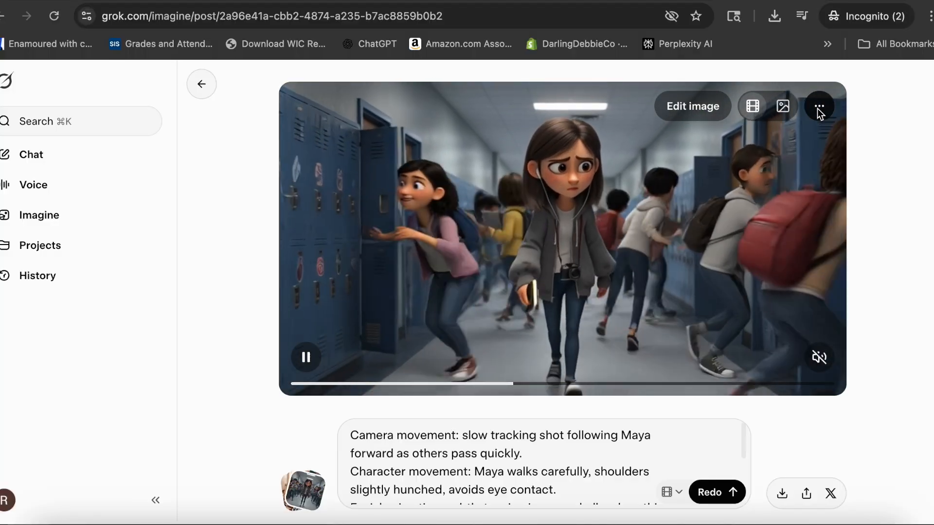
Step: Upscale the generated hallway video and download it, saving it to the Desktop
{"action": "left_click", "coordinate": [819, 107]}
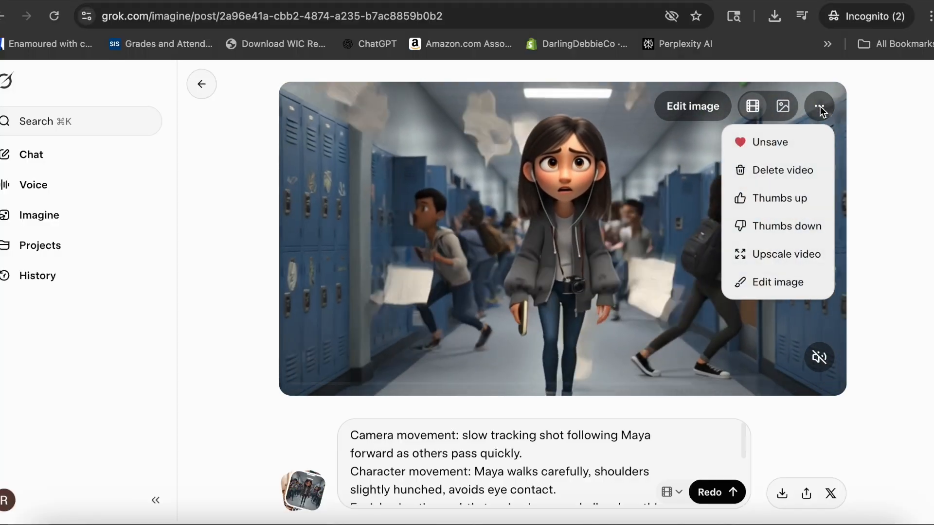
{"action": "left_click", "coordinate": [767, 254]}
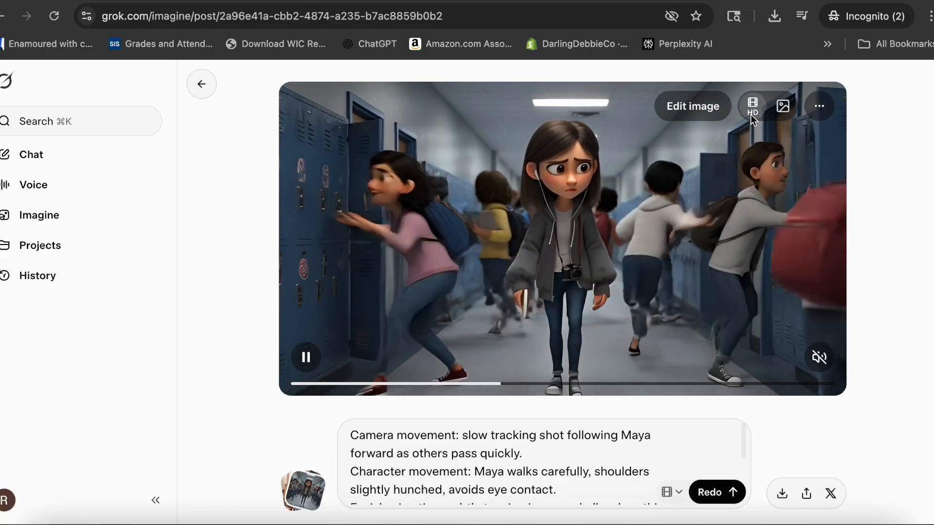
{"action": "left_click", "coordinate": [782, 497]}
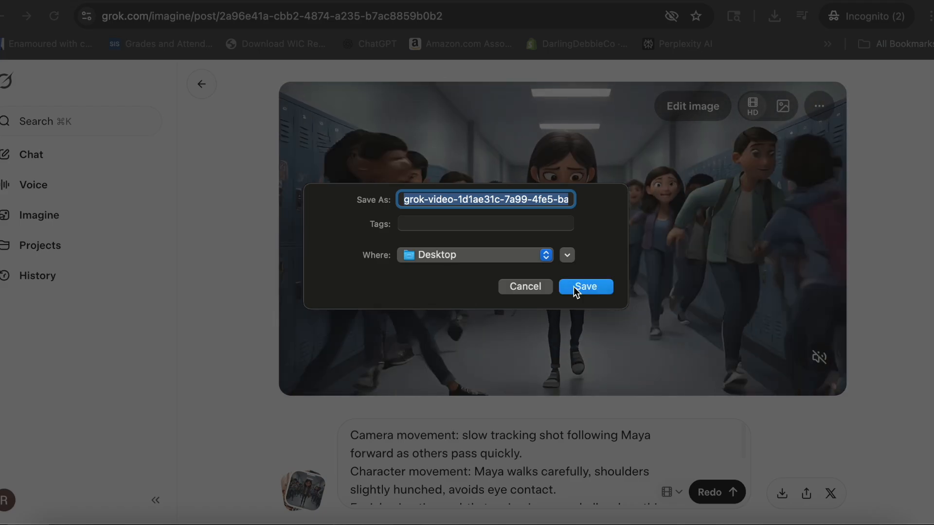
{"action": "left_click", "coordinate": [574, 287]}
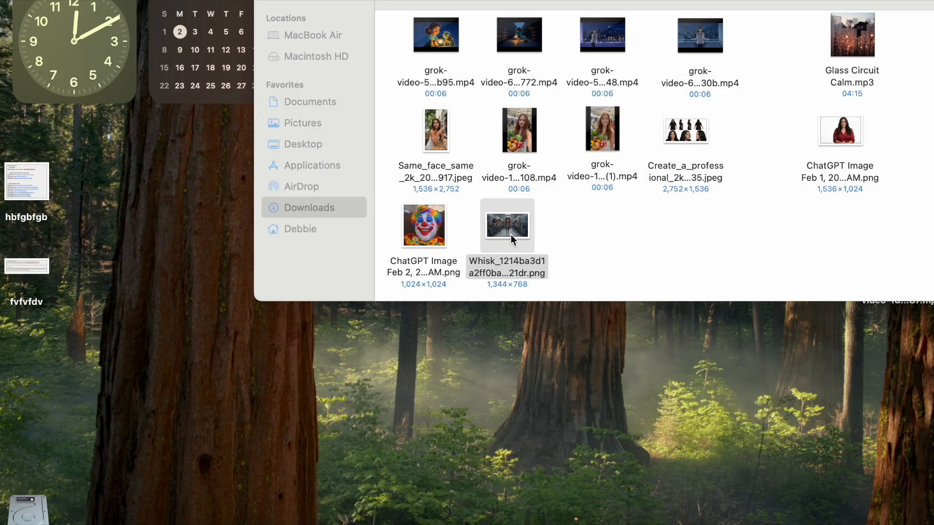
Step: Move the Whisk hallway image from Downloads onto the Desktop and place the downloaded video beside it
{"action": "left_click_drag", "start_coordinate": [514, 240], "coordinate": [122, 148]}
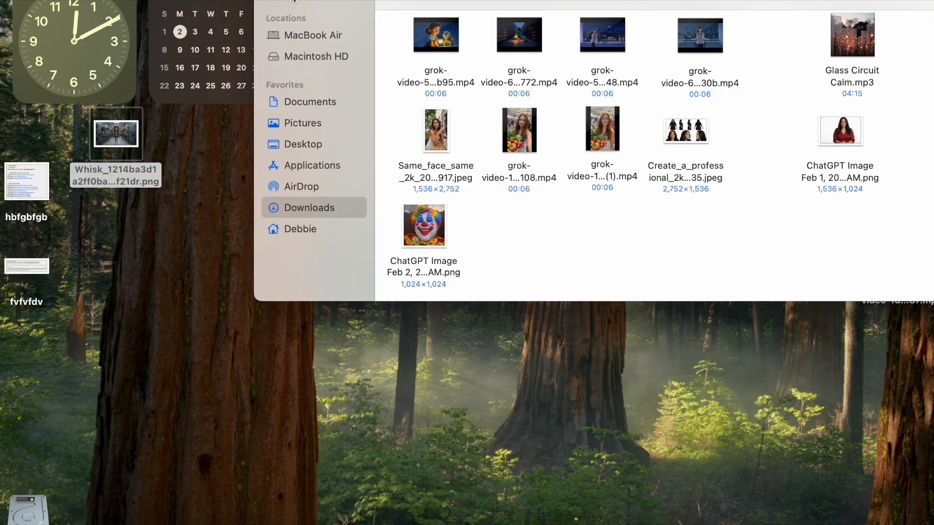
{"action": "left_click", "coordinate": [292, 1]}
{"action": "left_click_drag", "start_coordinate": [908, 263], "coordinate": [196, 143]}
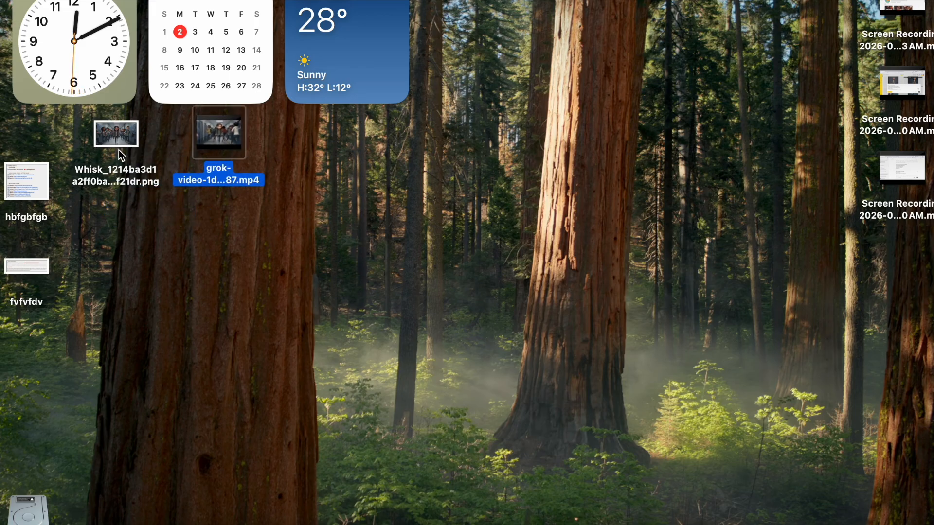
Step: Rename the hallway image to 1.png and the hallway video to 1.mp4 on the Desktop
{"action": "left_click", "coordinate": [116, 176]}
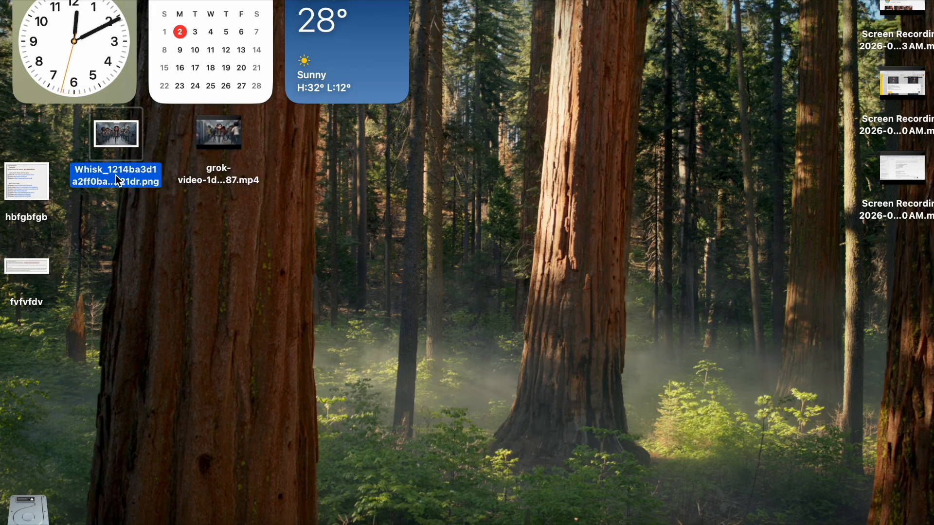
{"action": "left_click", "coordinate": [118, 181]}
{"action": "type", "text": "1"}
{"action": "key", "text": "Return"}
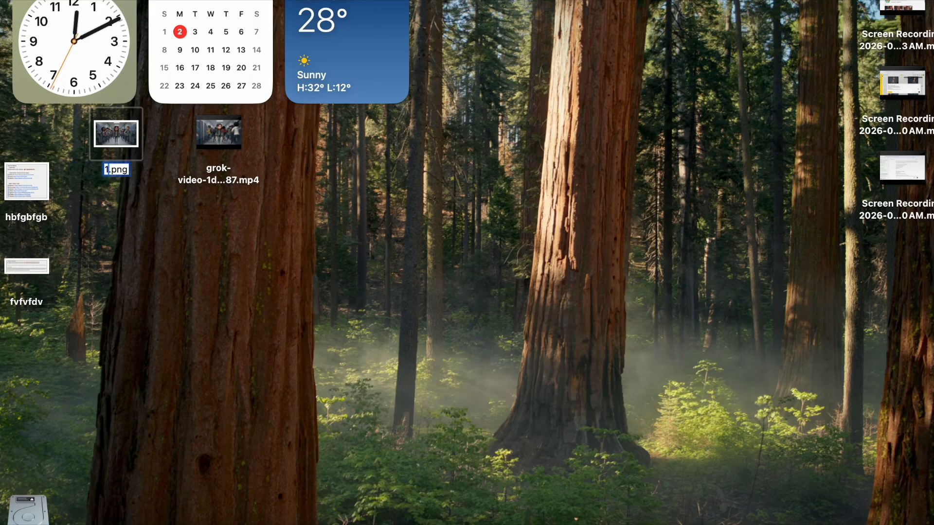
{"action": "left_click", "coordinate": [209, 183]}
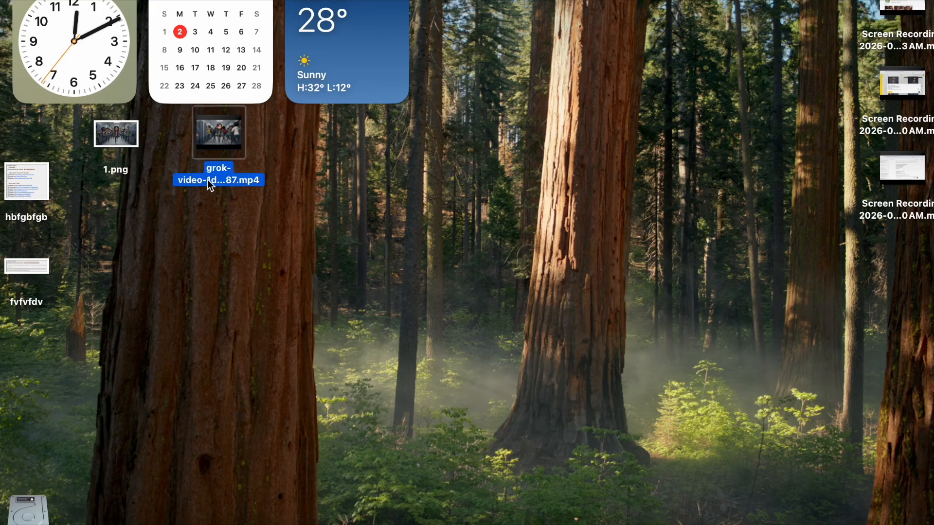
{"action": "left_click", "coordinate": [210, 184]}
{"action": "type", "text": "1"}
{"action": "left_click", "coordinate": [172, 248]}
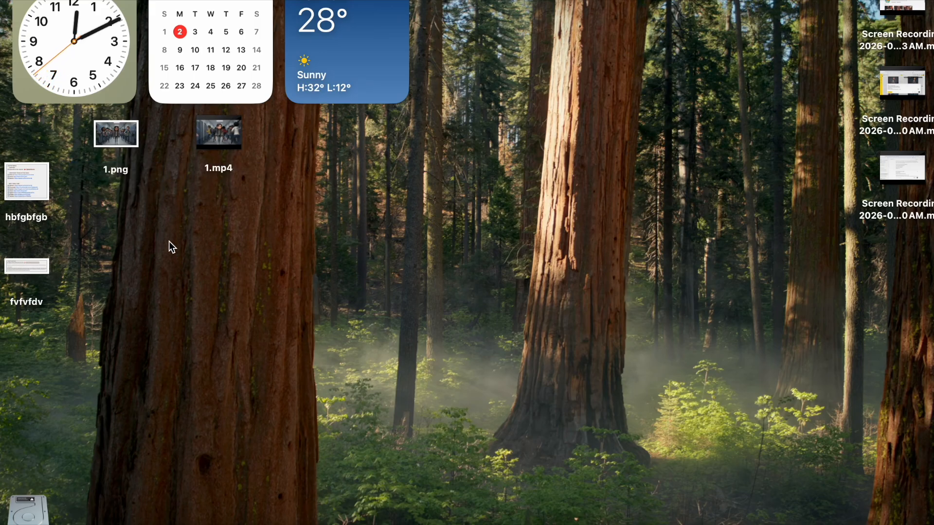
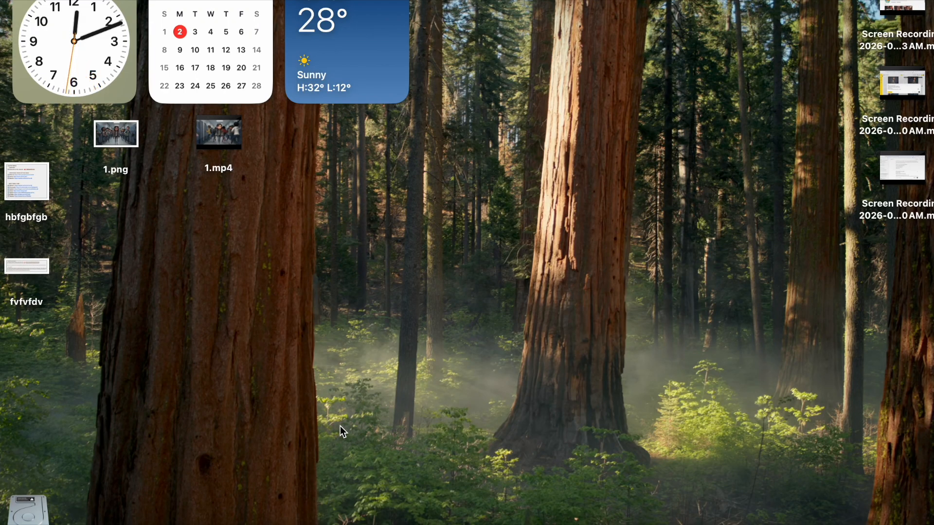
Step: Open iMovie to the empty My Movie project and minimize its window
{"action": "left_click", "coordinate": [95, 519]}
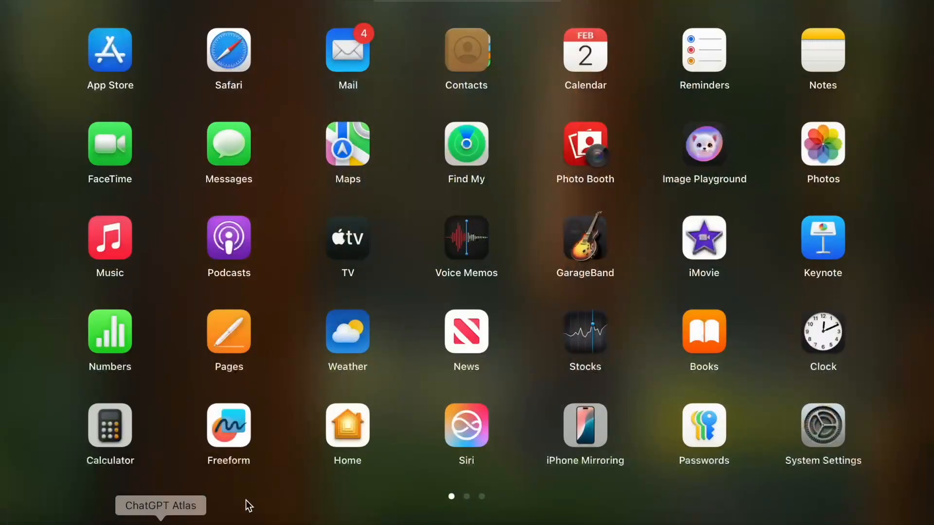
{"action": "left_click", "coordinate": [705, 240]}
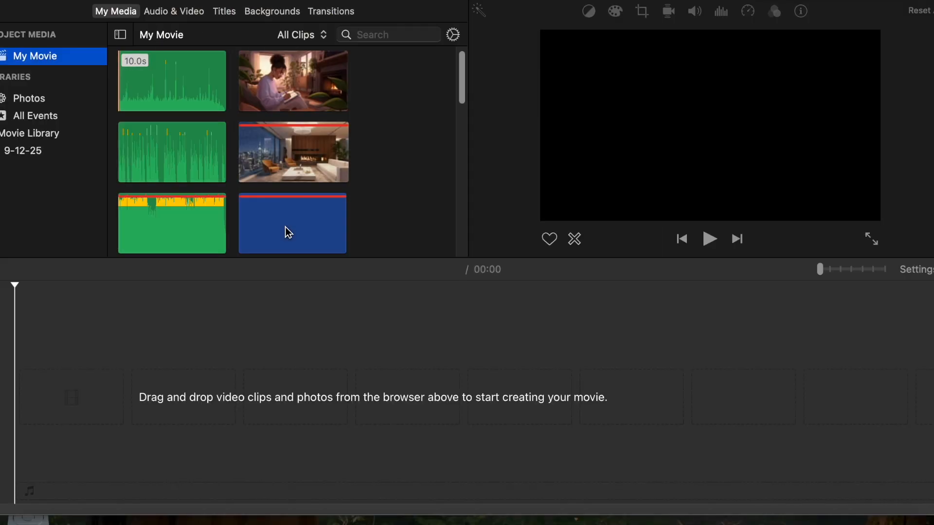
{"action": "mouse_move", "coordinate": [467, 0]}
{"action": "left_mouse_down"}
{"action": "mouse_move", "coordinate": [313, 1]}
{"action": "mouse_move", "coordinate": [463, 1]}
{"action": "left_mouse_up"}
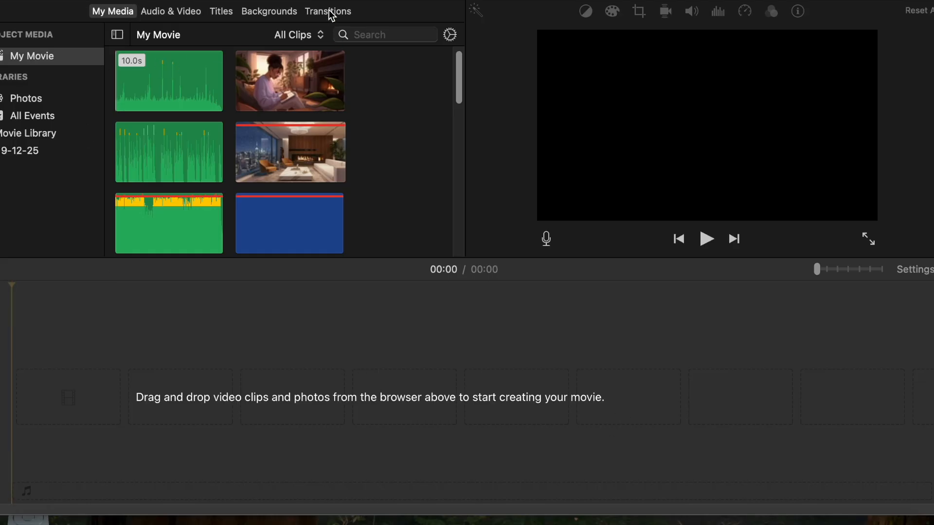
{"action": "key", "text": "super+m"}
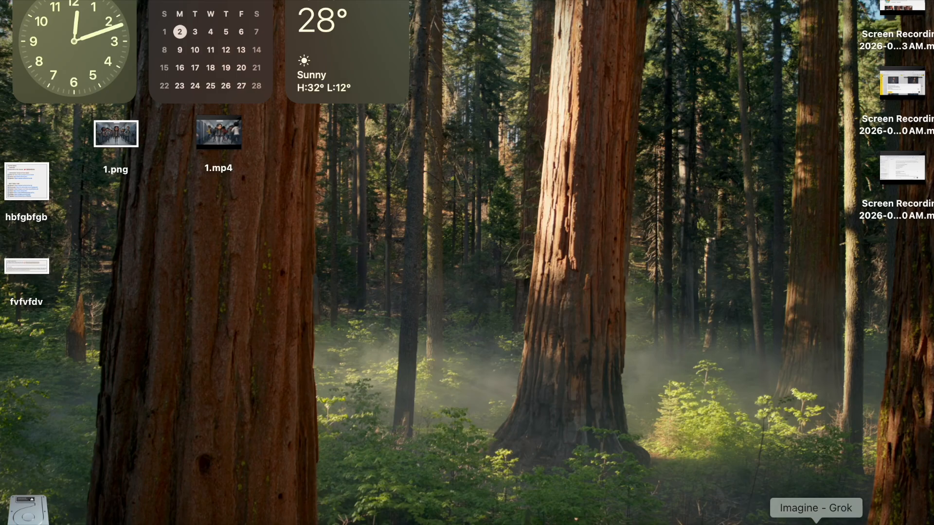
Step: Return to the browser, open suno.com in a new tab and go to its Create page
{"action": "left_click", "coordinate": [817, 523]}
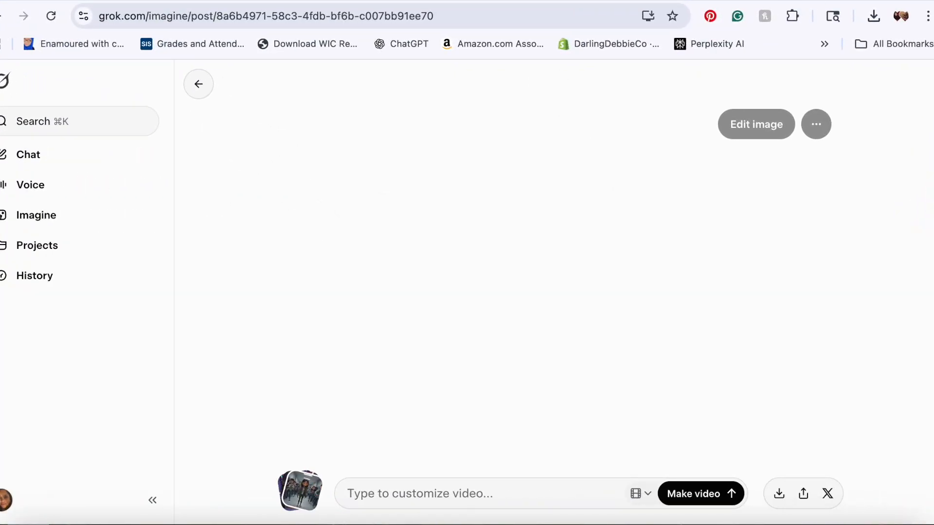
{"action": "key", "text": "super+t"}
{"action": "type", "text": "sub"}
{"action": "key", "text": "BackSpace"}
{"action": "type", "text": "no"}
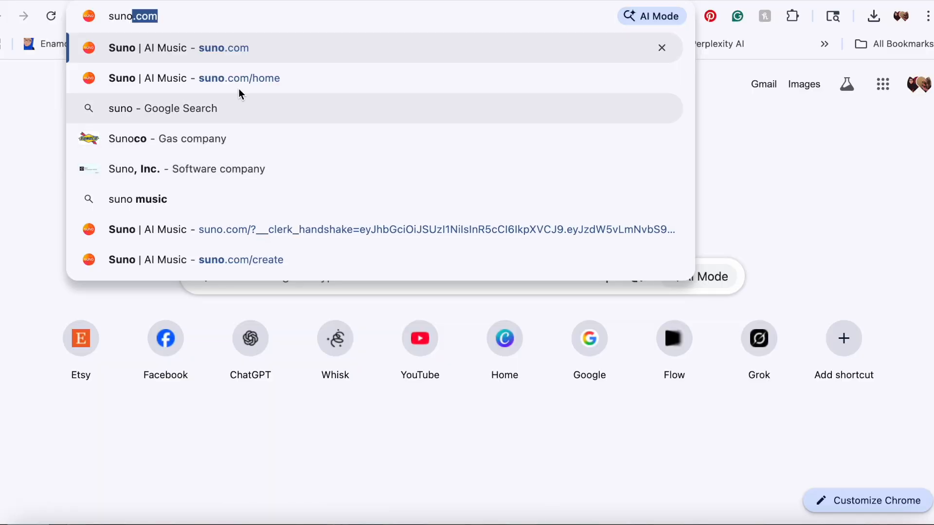
{"action": "left_click", "coordinate": [232, 44]}
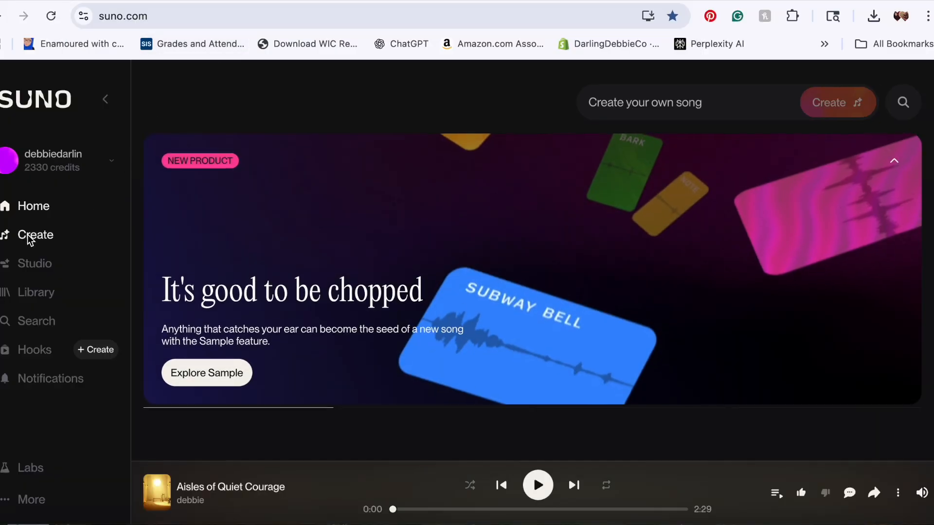
{"action": "left_click", "coordinate": [29, 237]}
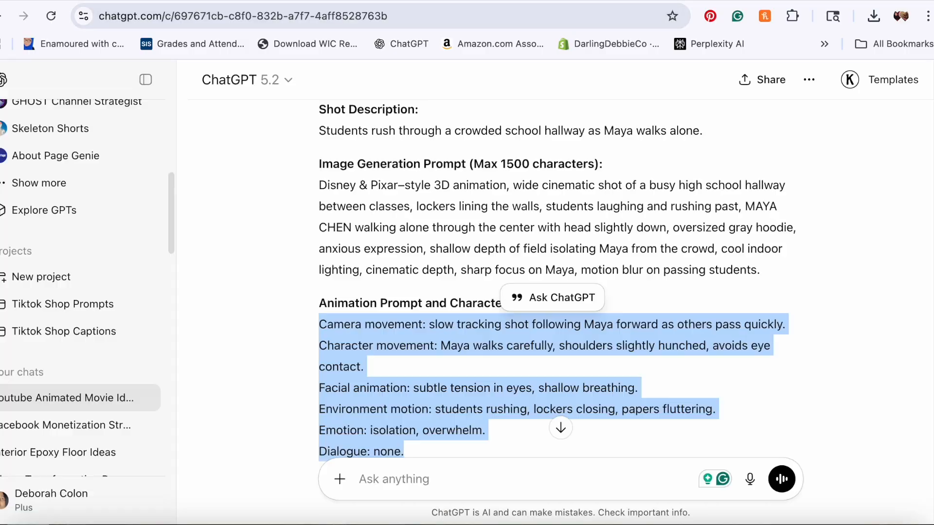
Step: Copy the original Aisle Twelve request from the Suno ambient sound prompt chat and paste it into the message box
{"action": "left_click_drag", "start_coordinate": [172, 211], "coordinate": [174, 284]}
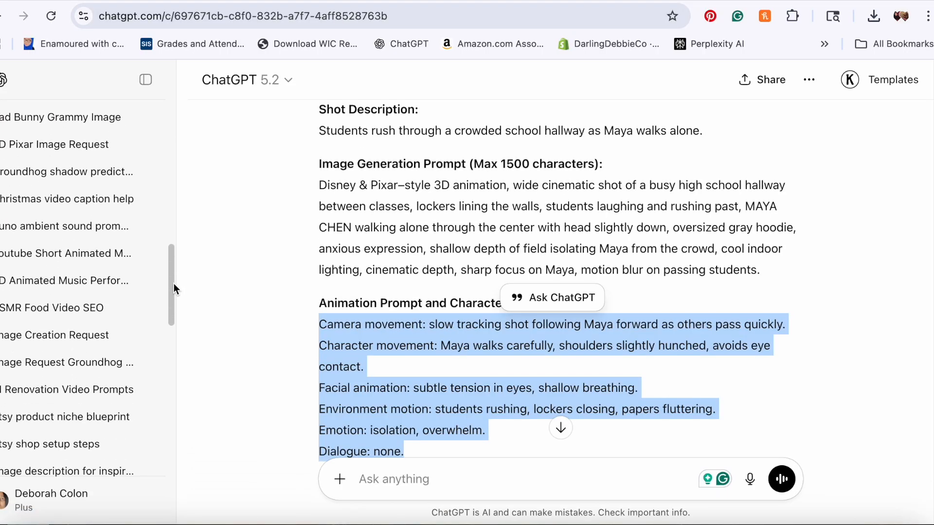
{"action": "left_click", "coordinate": [42, 221]}
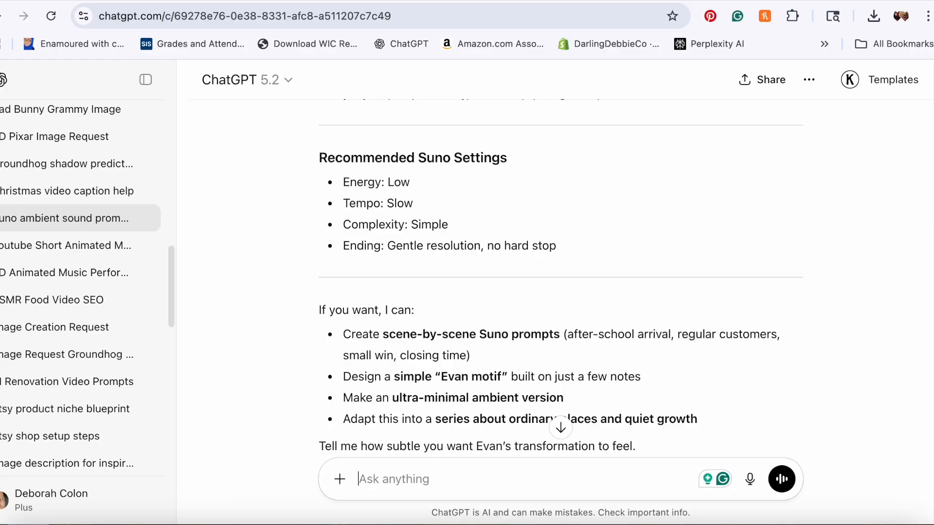
{"action": "scroll", "coordinate": [561, 272], "scroll_direction": "up", "scroll_amount": 15}
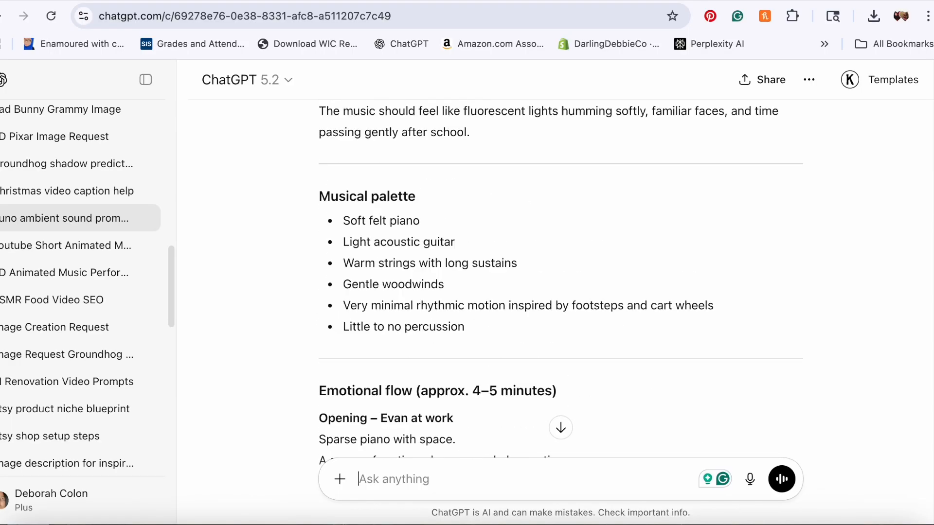
{"action": "mouse_move", "coordinate": [551, 221]}
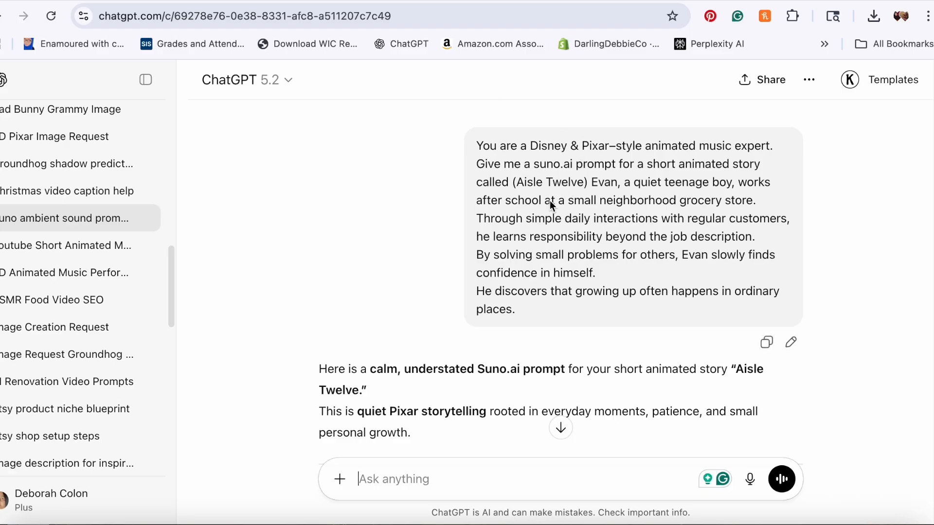
{"action": "left_click", "coordinate": [767, 345]}
{"action": "key", "text": "super+v"}
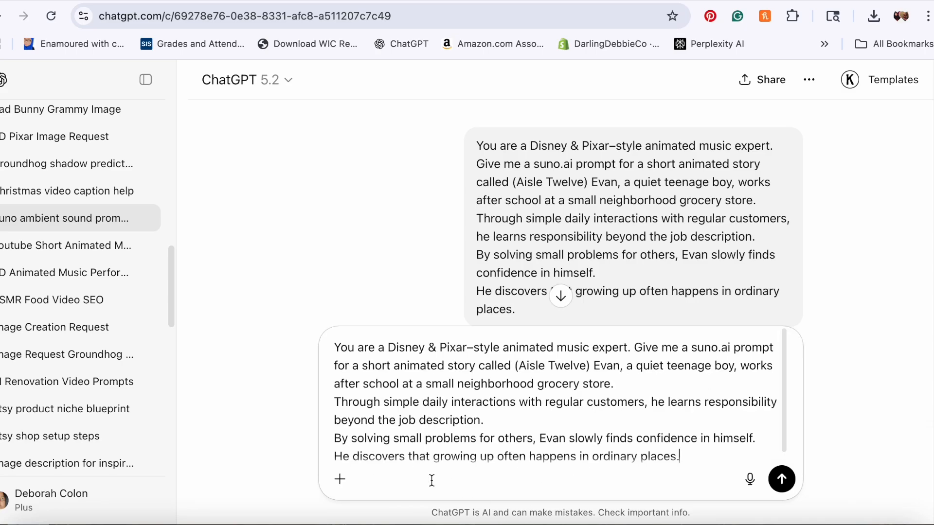
{"action": "left_click_drag", "start_coordinate": [519, 366], "coordinate": [585, 367]}
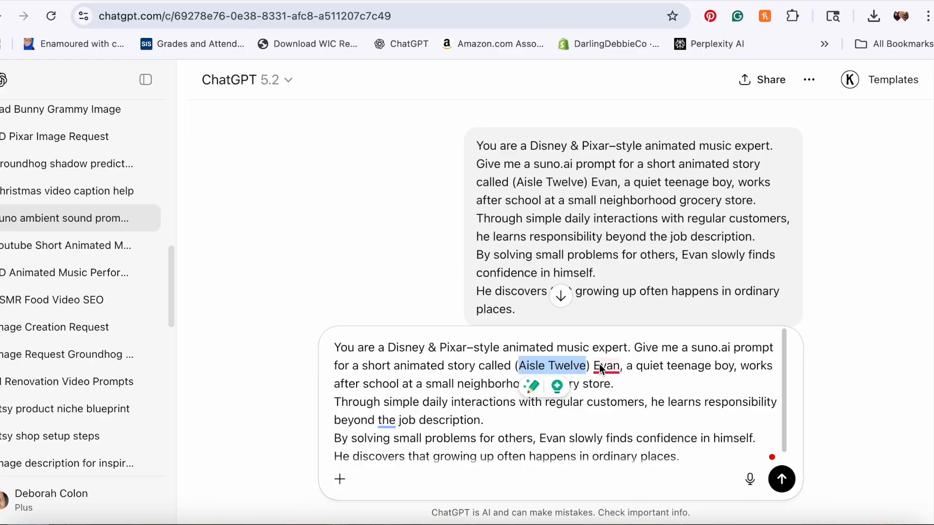
{"action": "left_click", "coordinate": [596, 365]}
{"action": "left_click_drag", "start_coordinate": [596, 365], "coordinate": [537, 462]}
{"action": "left_click", "coordinate": [537, 462]}
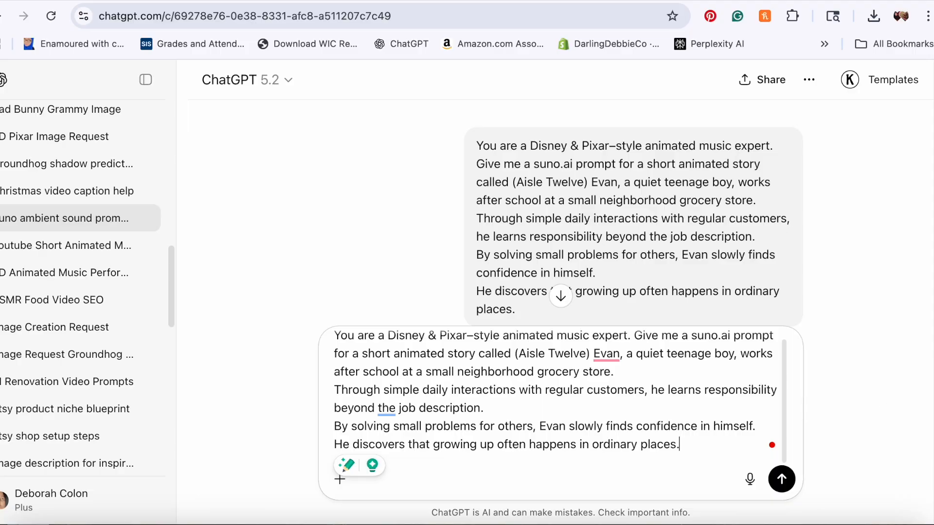
{"action": "scroll", "coordinate": [454, 232], "scroll_direction": "down", "scroll_amount": 5}
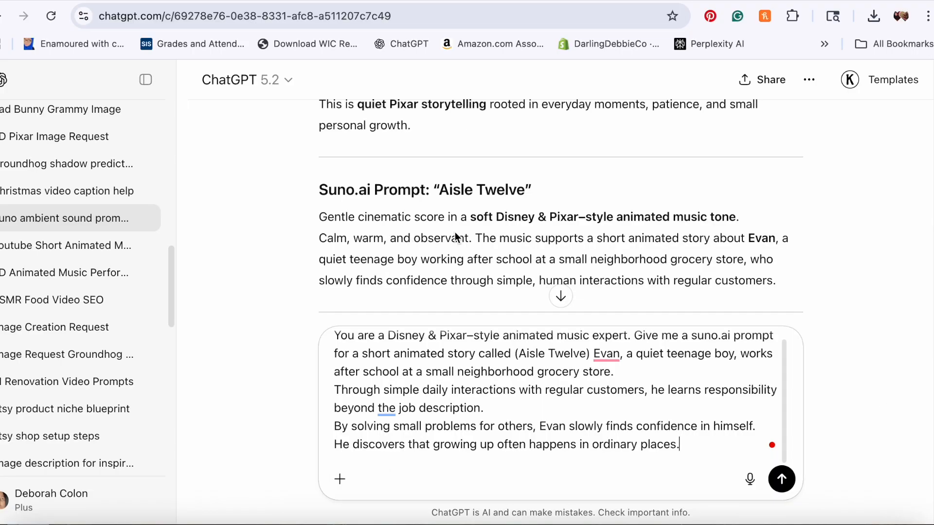
Step: Switch to Suno's Create page and turn on the Instrumental option
{"action": "left_click", "coordinate": [711, 0]}
{"action": "left_click", "coordinate": [212, 185]}
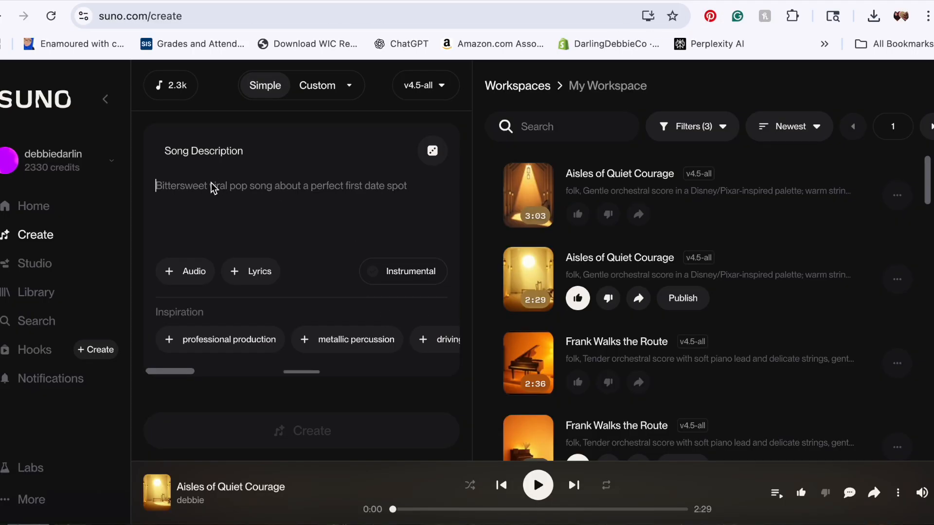
{"action": "left_click", "coordinate": [378, 275]}
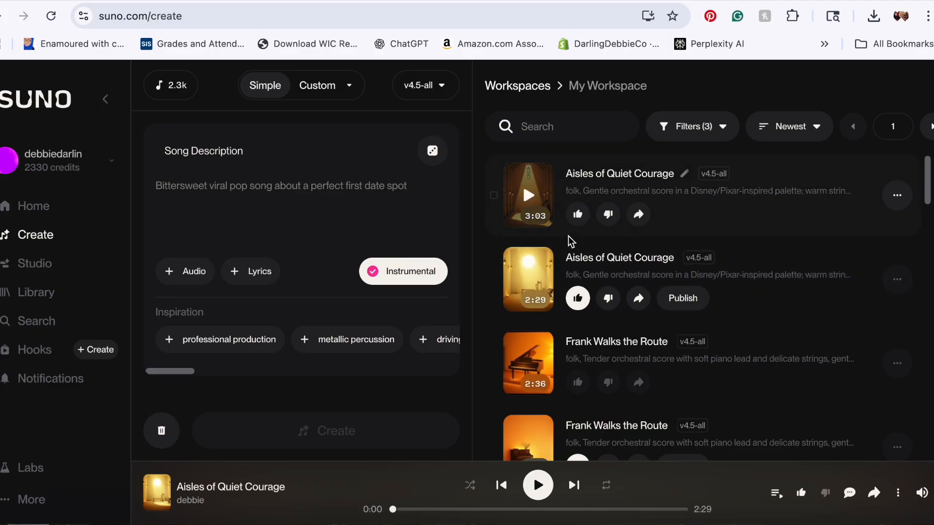
Step: Play the two Aisles of Quiet Courage tracks in the workspace to preview them
{"action": "left_click", "coordinate": [527, 198]}
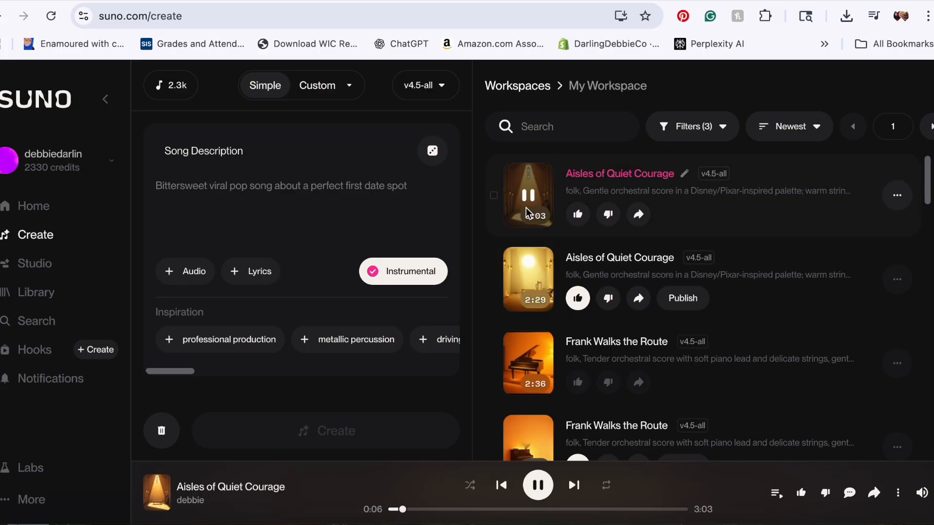
{"action": "left_click", "coordinate": [529, 281]}
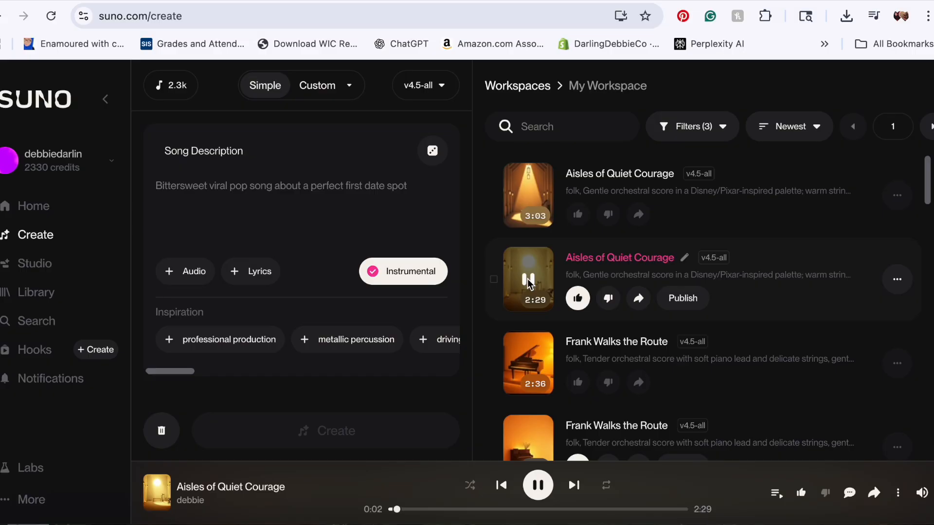
{"action": "left_click", "coordinate": [529, 281]}
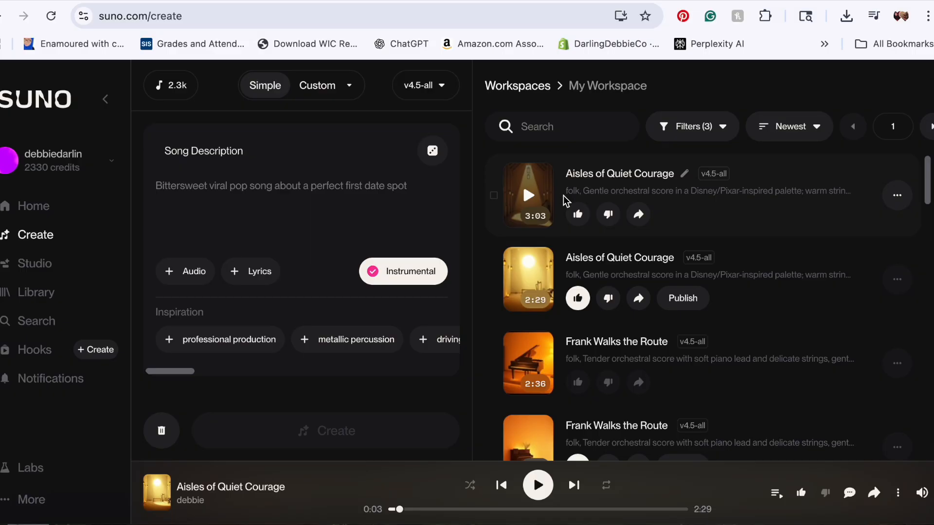
{"action": "left_click_drag", "start_coordinate": [931, 192], "coordinate": [930, 95]}
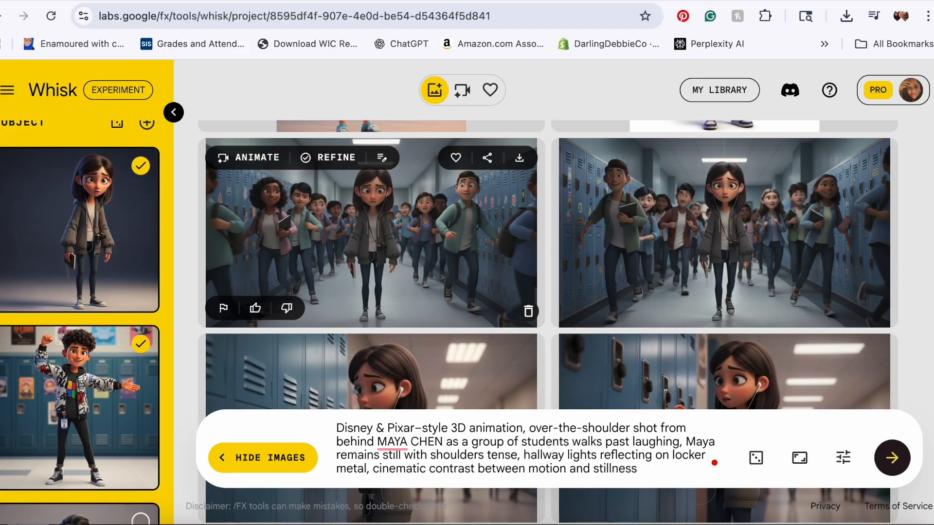
{"action": "left_click", "coordinate": [17, 1]}
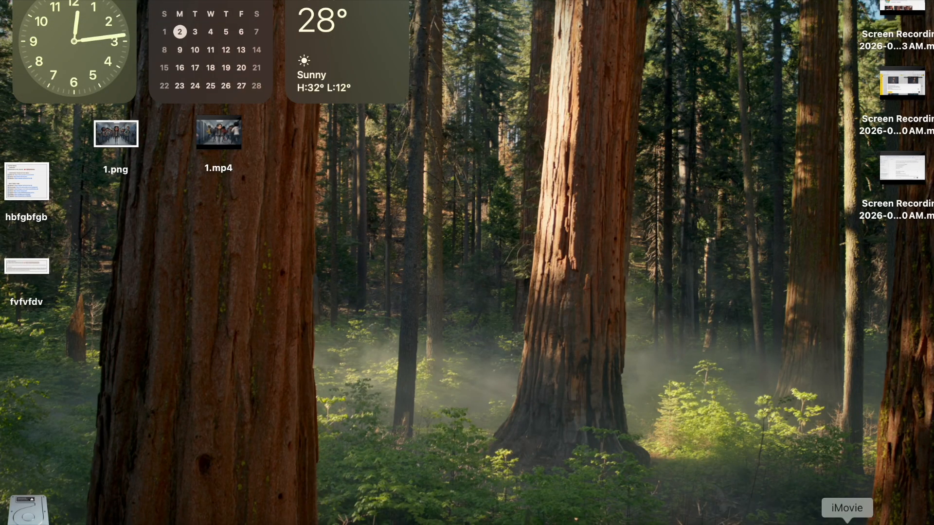
{"action": "left_click", "coordinate": [847, 522]}
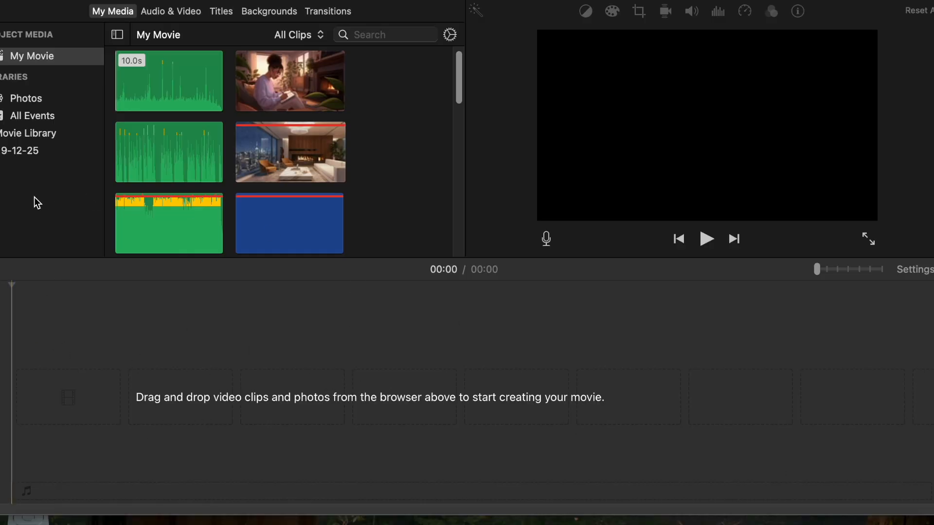
{"action": "left_click", "coordinate": [12, 1]}
{"action": "left_click", "coordinate": [701, 524]}
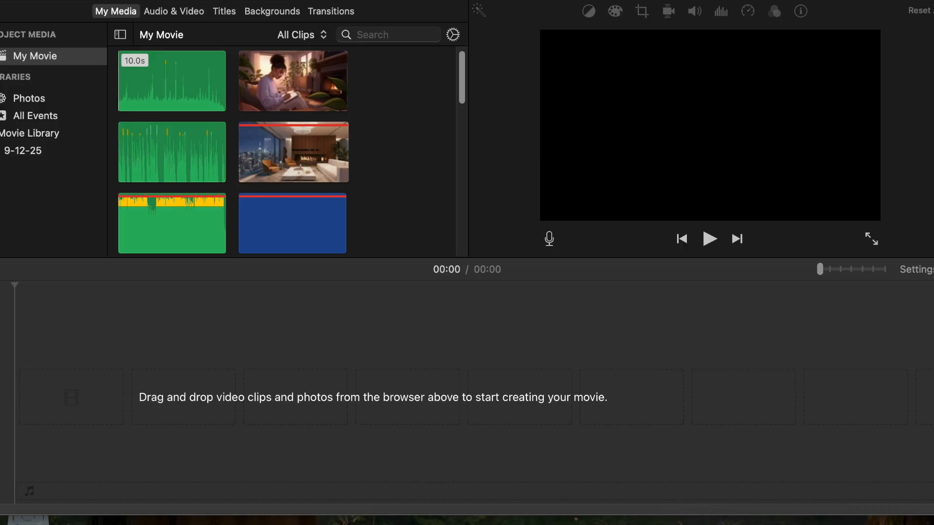
{"action": "left_click", "coordinate": [12, 2]}
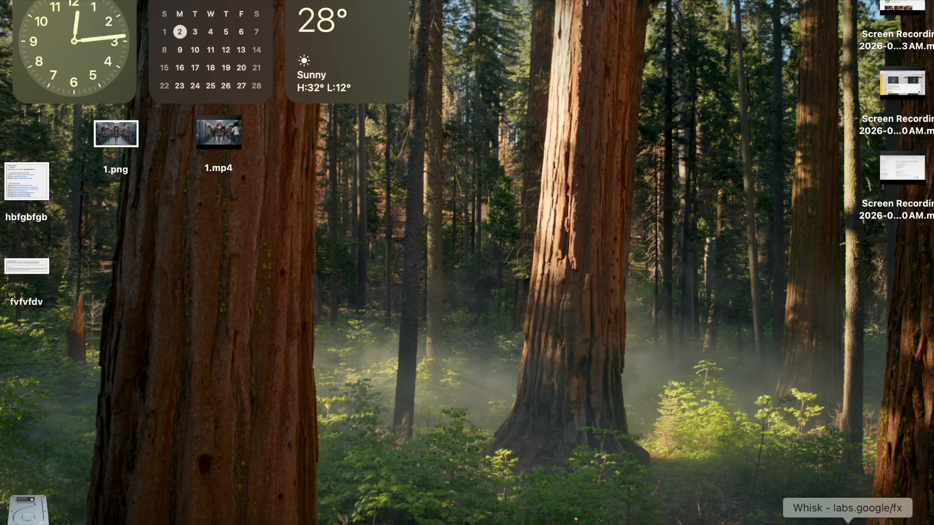
{"action": "left_click", "coordinate": [785, 522]}
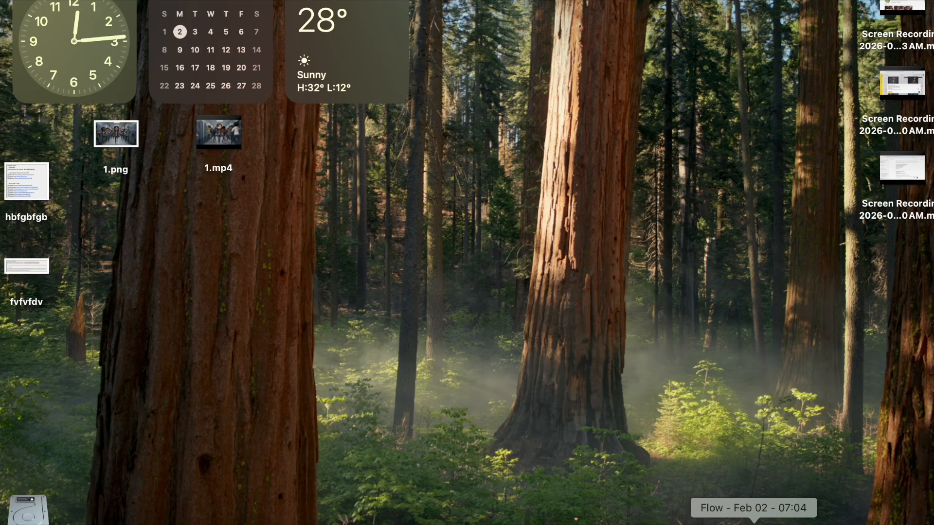
{"action": "left_click", "coordinate": [754, 522]}
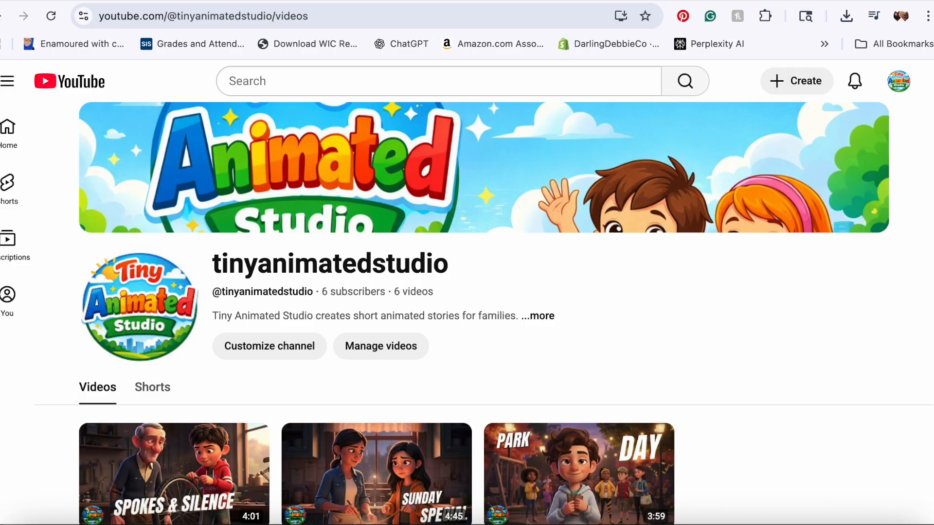
{"action": "scroll", "coordinate": [904, 218], "scroll_direction": "down", "scroll_amount": 5}
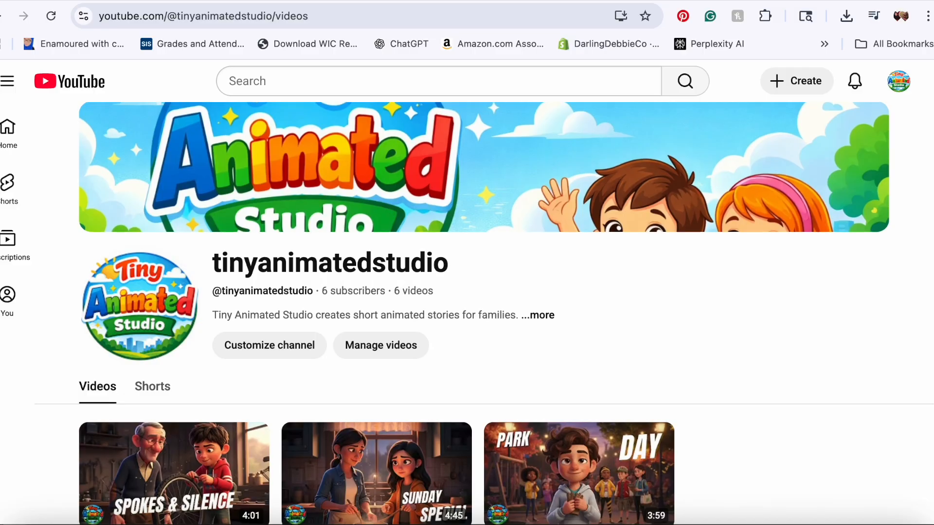
{"action": "scroll", "coordinate": [904, 218], "scroll_direction": "up", "scroll_amount": 5}
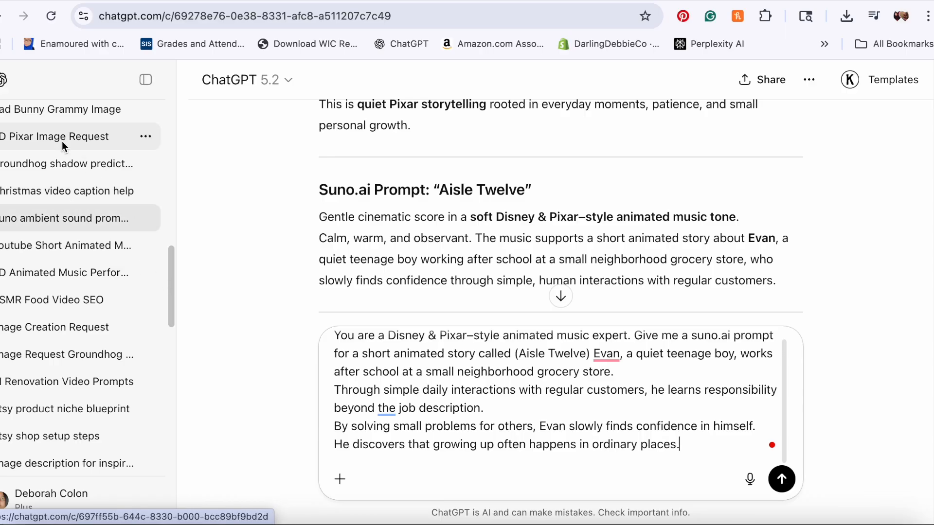
Step: Open the Christmas video caption help chat and review its story request and generated YouTube title and caption
{"action": "left_click", "coordinate": [65, 192]}
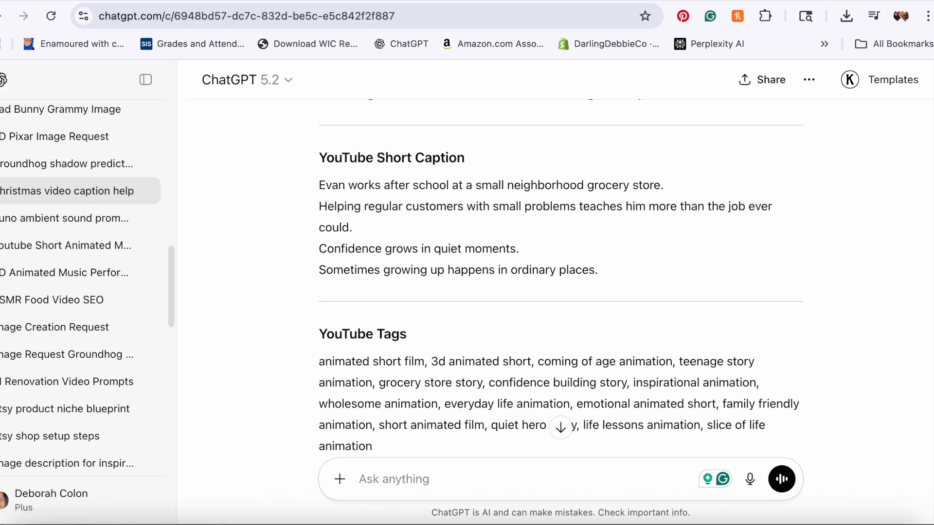
{"action": "scroll", "coordinate": [561, 278], "scroll_direction": "up", "scroll_amount": 15}
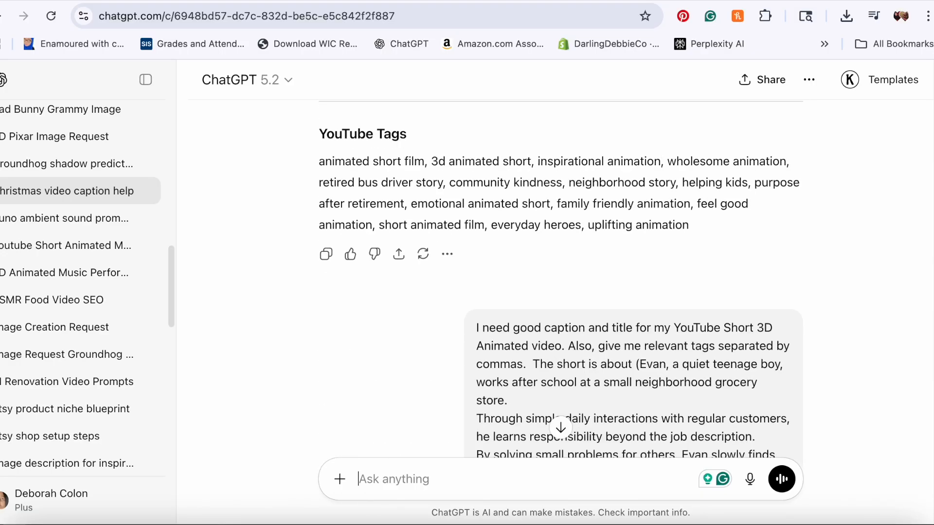
{"action": "scroll", "coordinate": [554, 332], "scroll_direction": "down", "scroll_amount": 2}
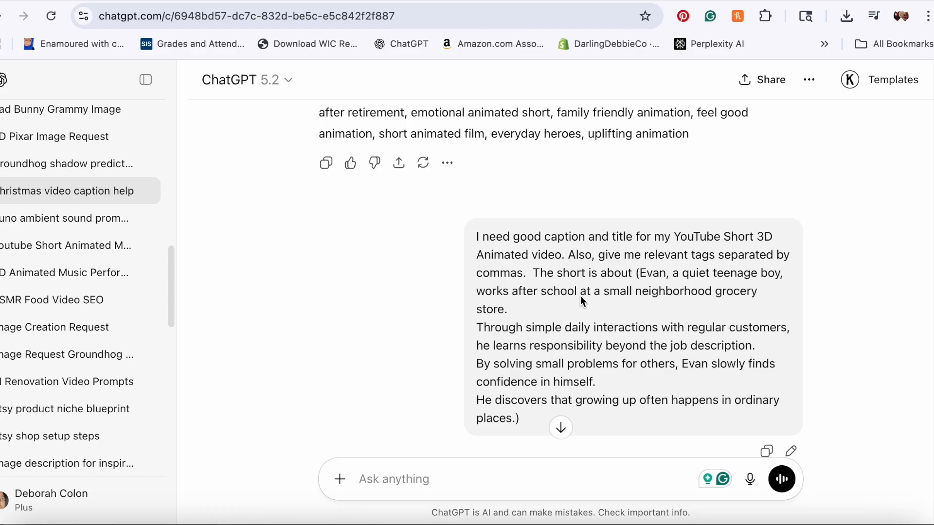
{"action": "left_click_drag", "start_coordinate": [640, 274], "coordinate": [732, 419]}
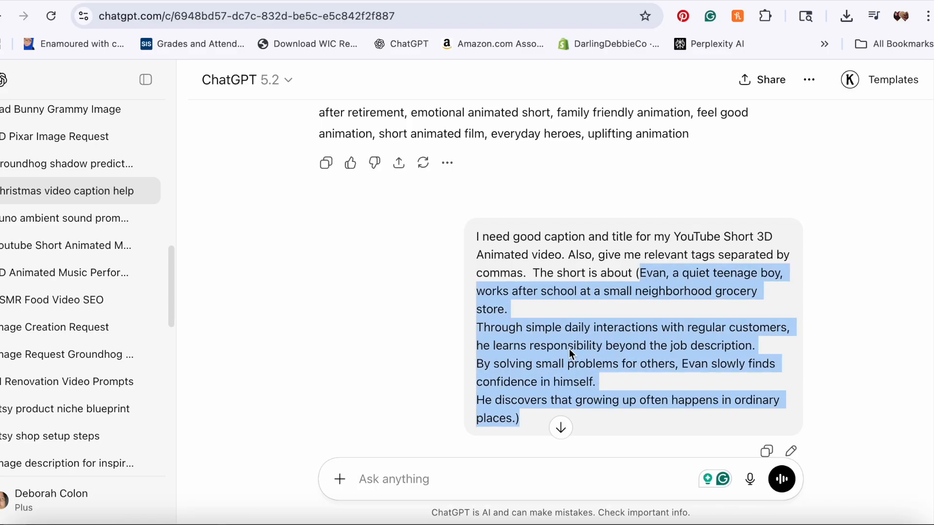
{"action": "left_click", "coordinate": [852, 404]}
{"action": "scroll", "coordinate": [561, 286], "scroll_direction": "down", "scroll_amount": 5}
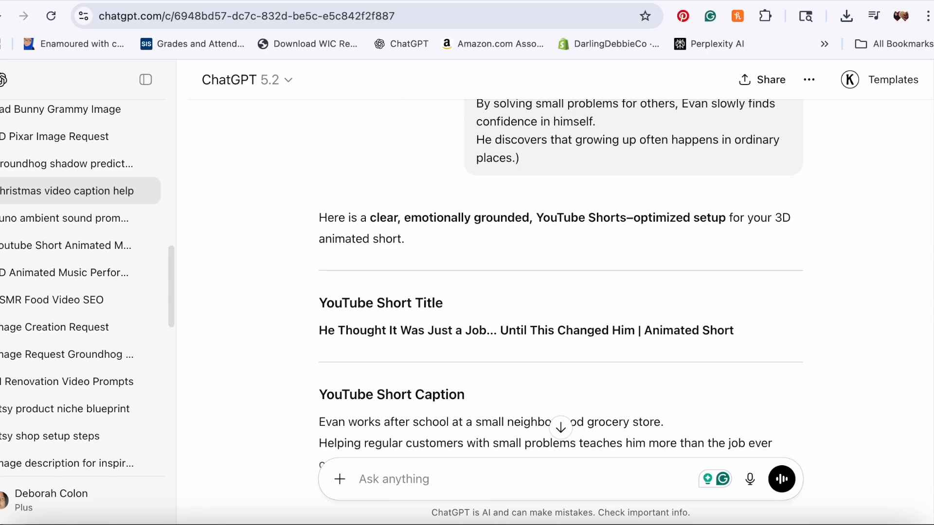
{"action": "scroll", "coordinate": [561, 287], "scroll_direction": "down", "scroll_amount": 6}
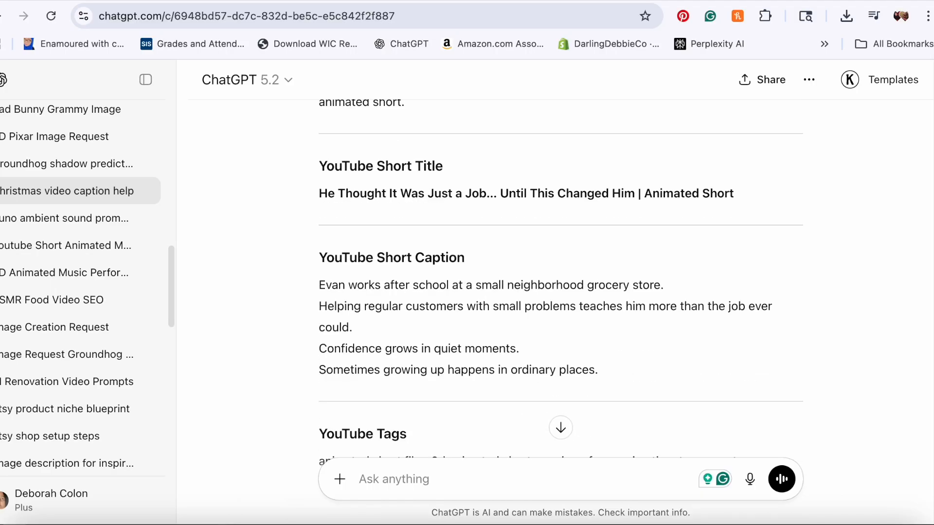